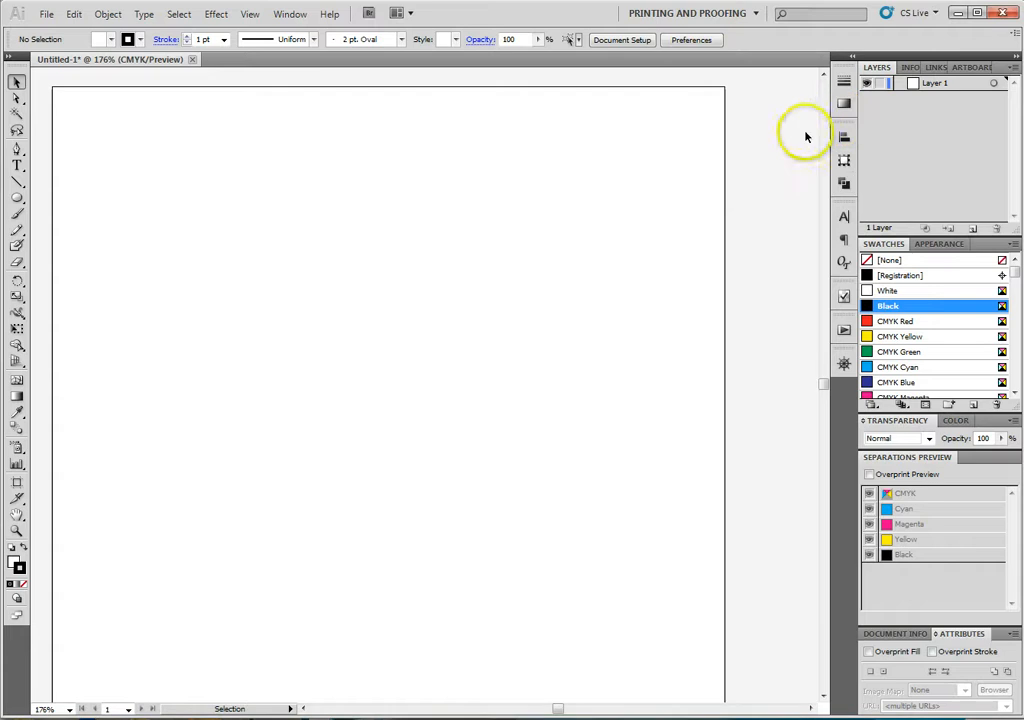
left_click(688, 12)
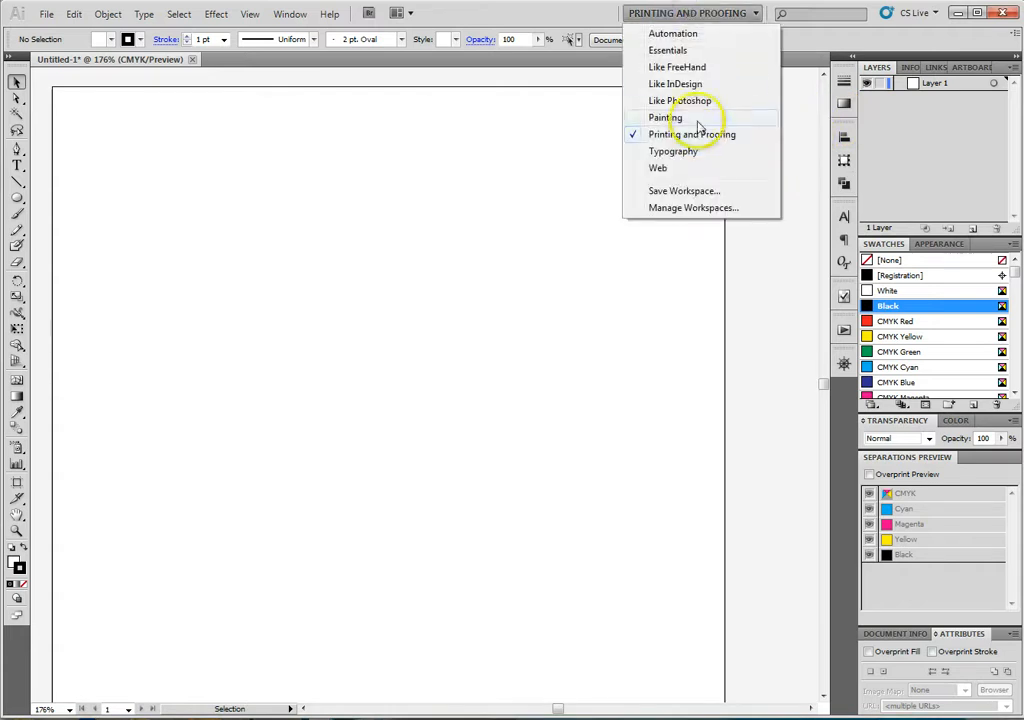
left_click(690, 151)
left_click(687, 16)
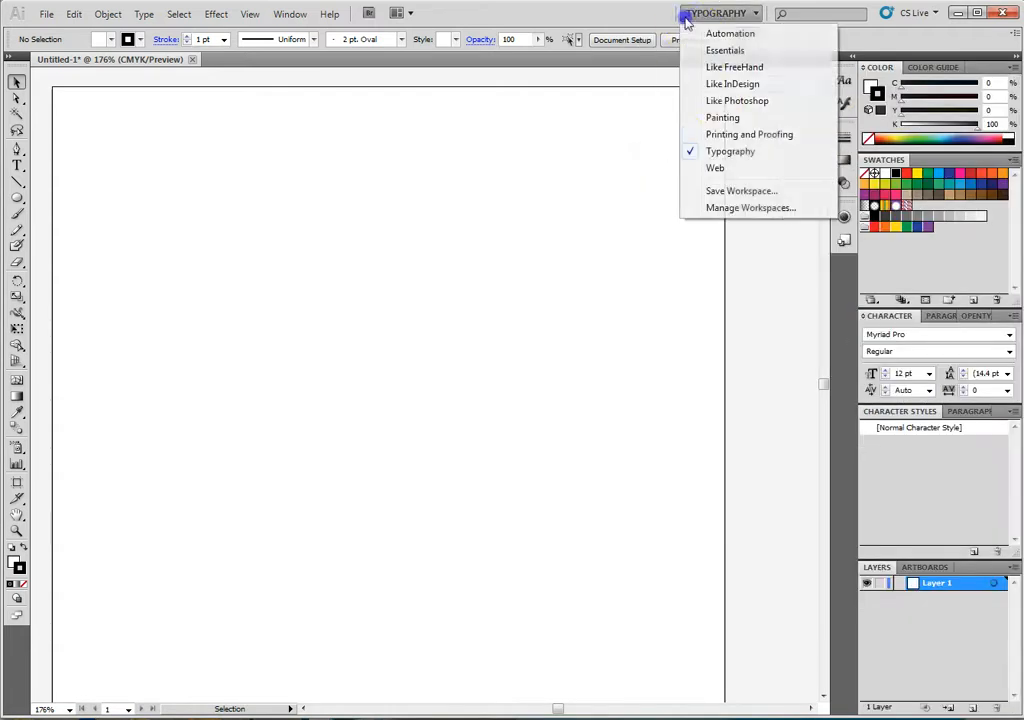
left_click(727, 137)
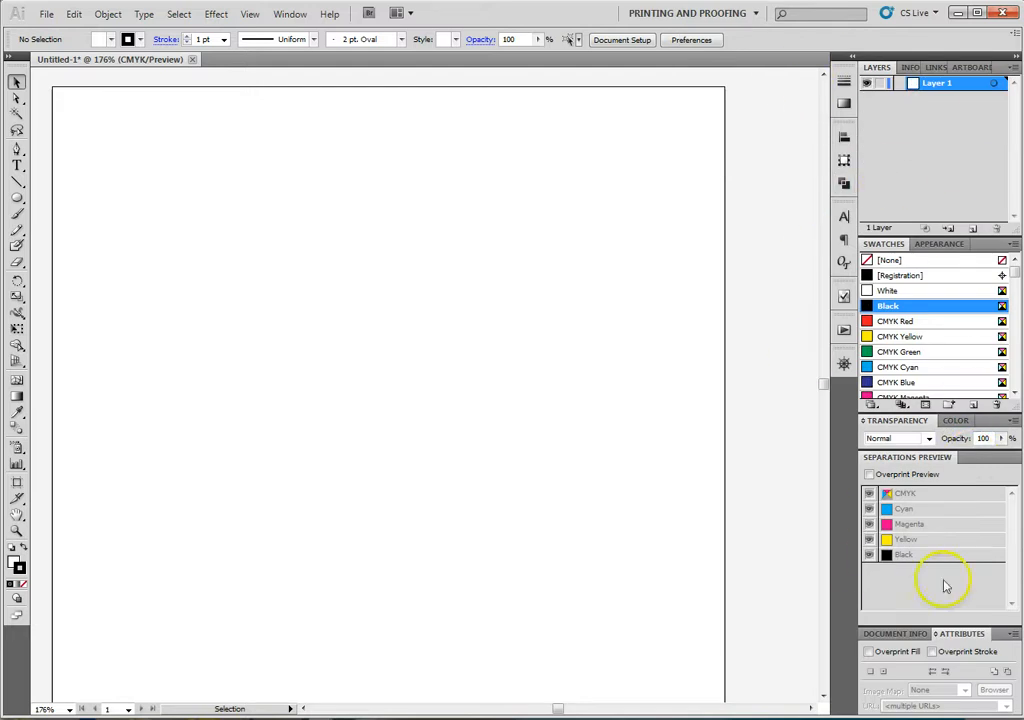
- Switch the workspace to Typography
left_click(699, 14)
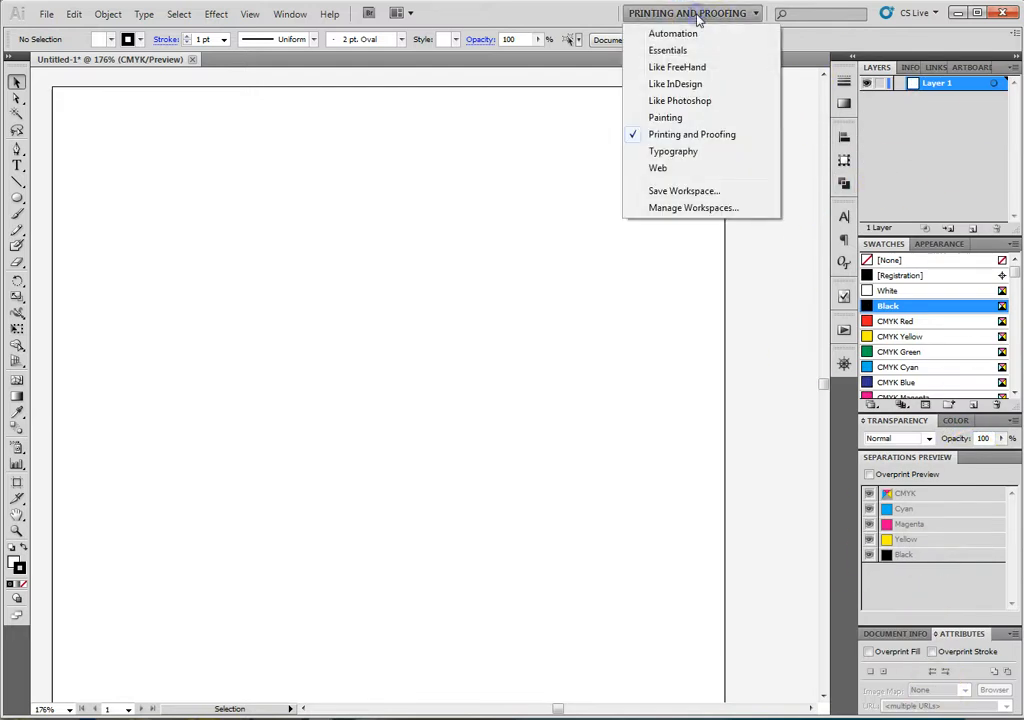
left_click(703, 151)
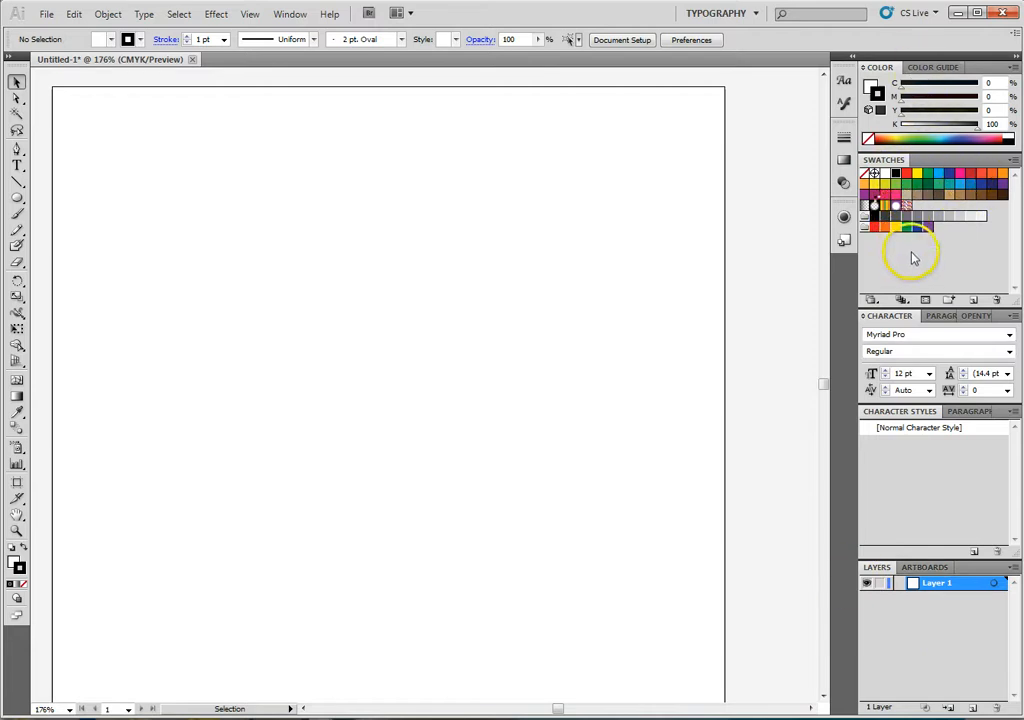
- Create a new 500 × 500 px CMYK document with raster effects set to Medium (150 ppi)
left_click(46, 14)
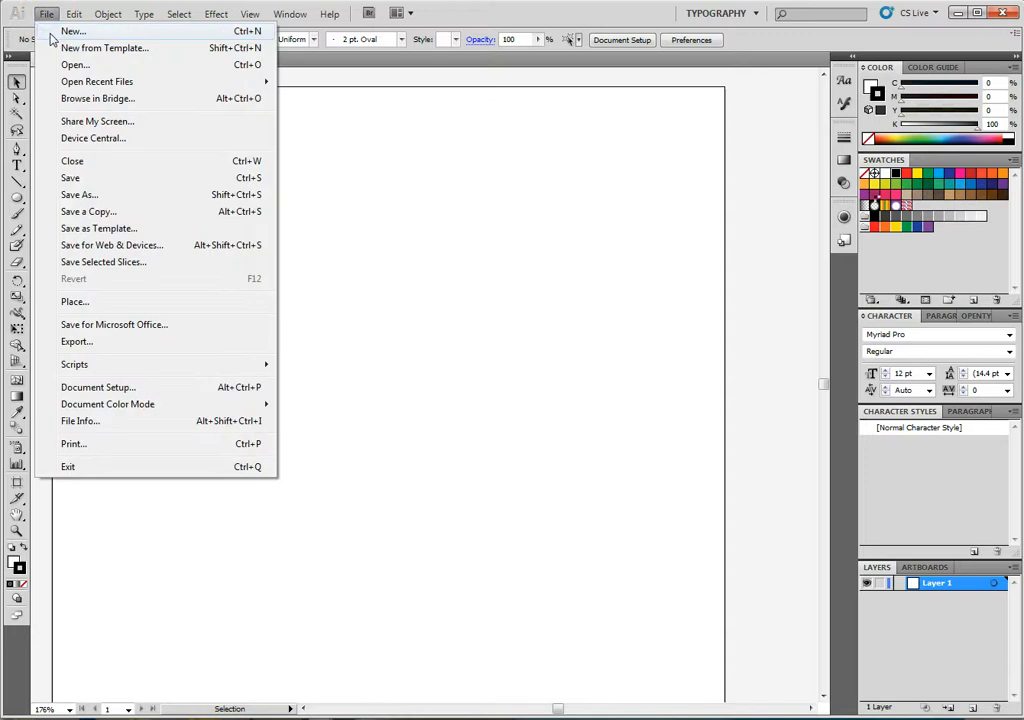
left_click(62, 31)
left_click(594, 325)
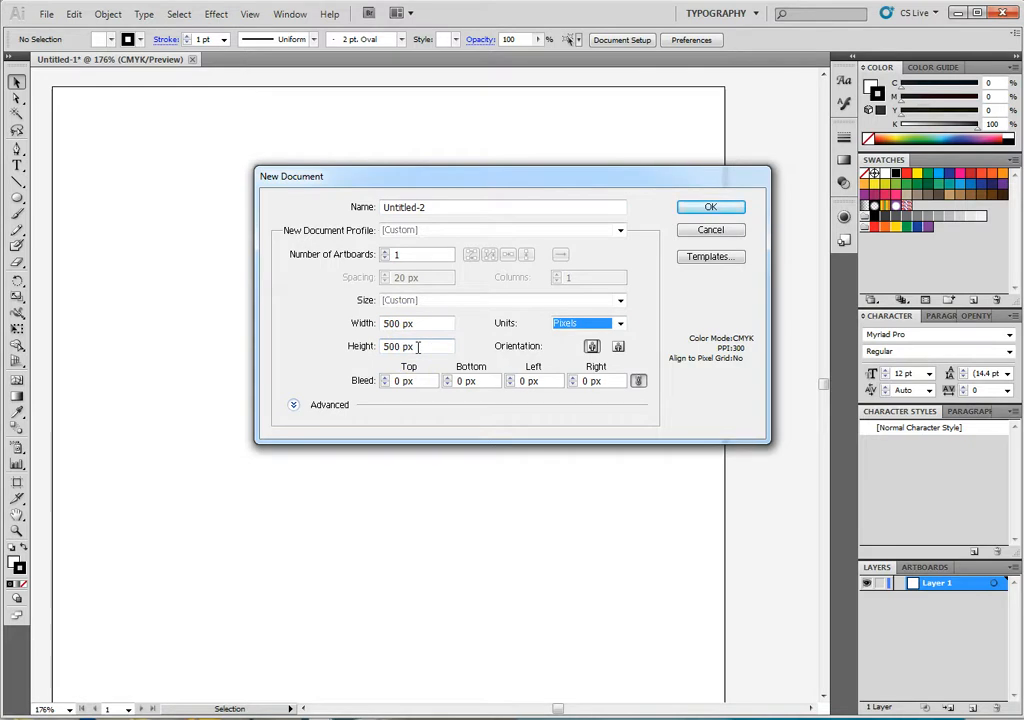
left_click(294, 405)
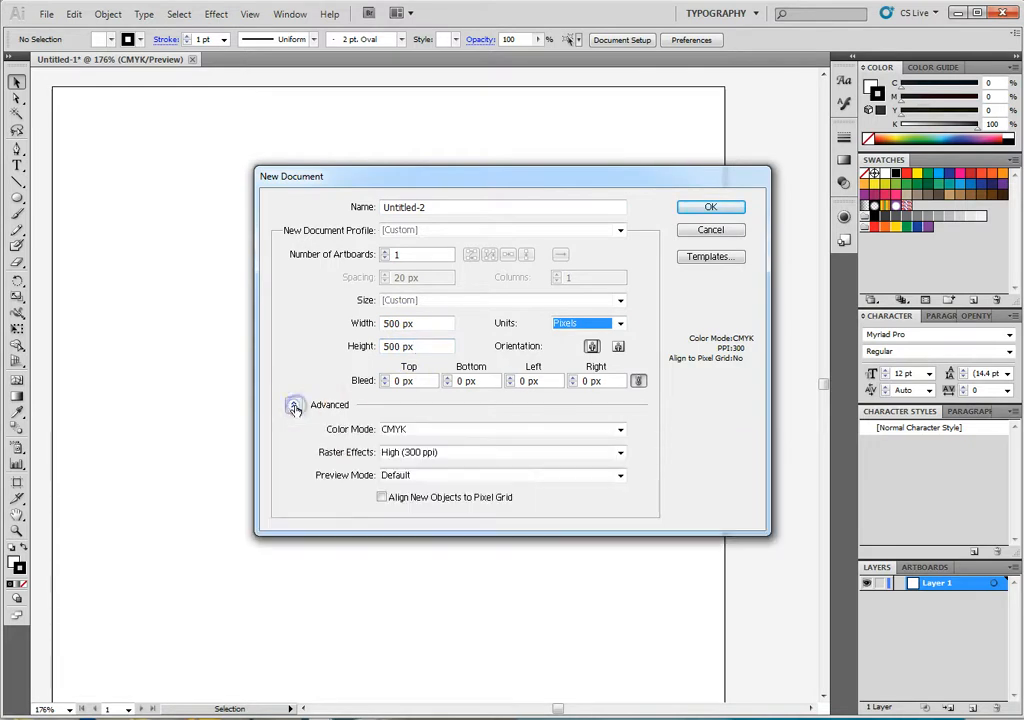
left_click(433, 455)
left_click(437, 478)
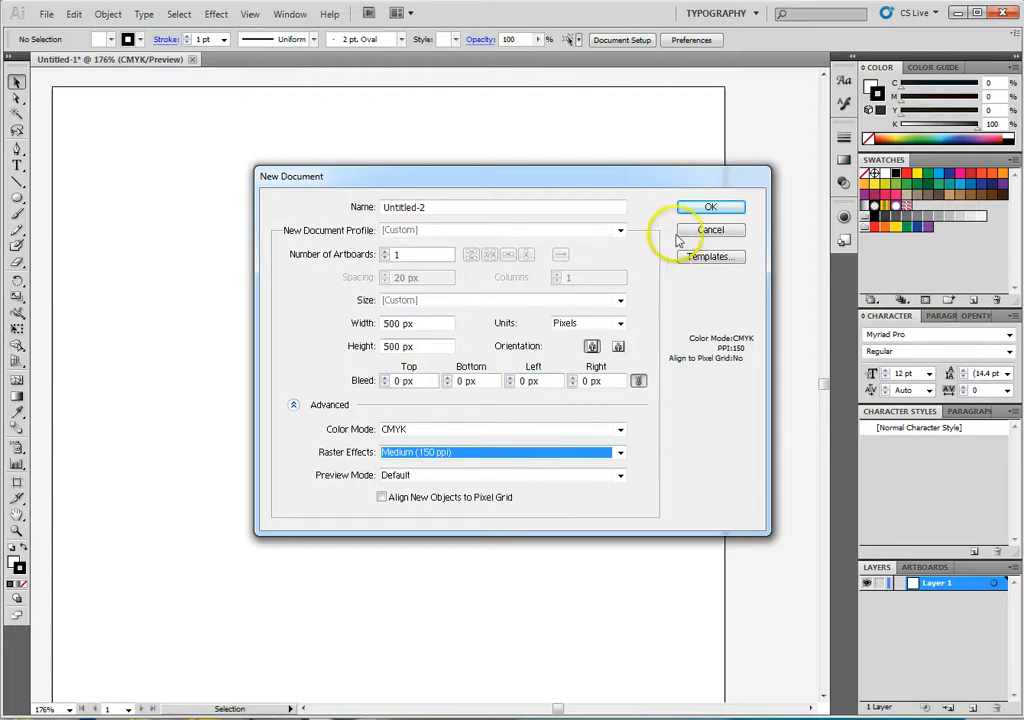
left_click(703, 208)
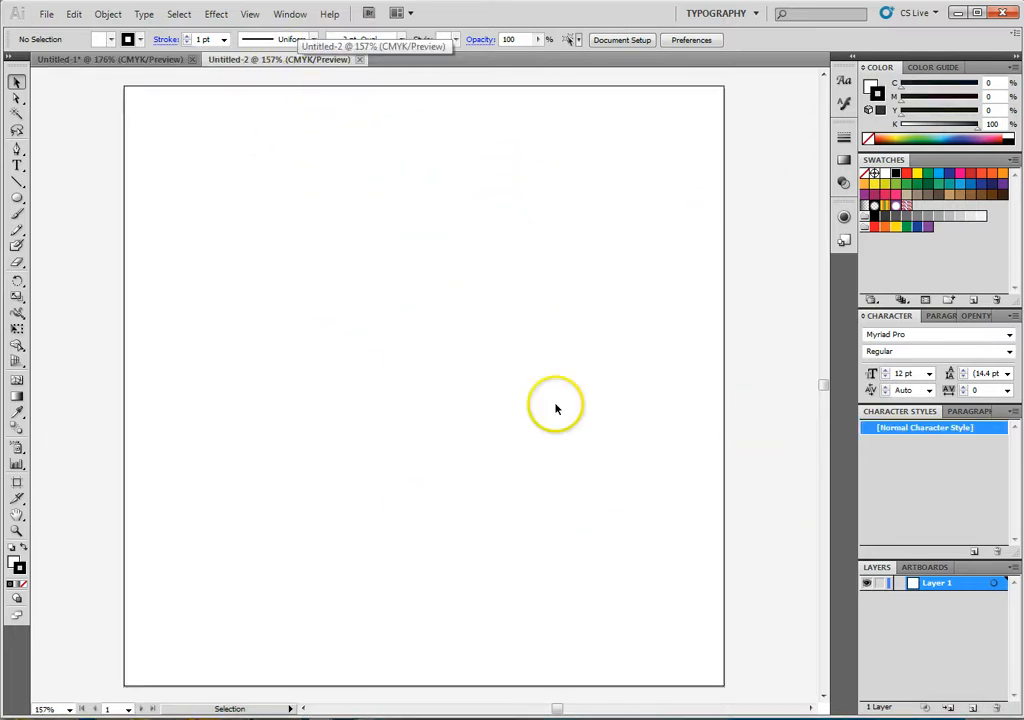
- Detach the shape tools as a floating palette and draw an ellipse about 220 × 195 px in the artboard's upper half
left_click(641, 396)
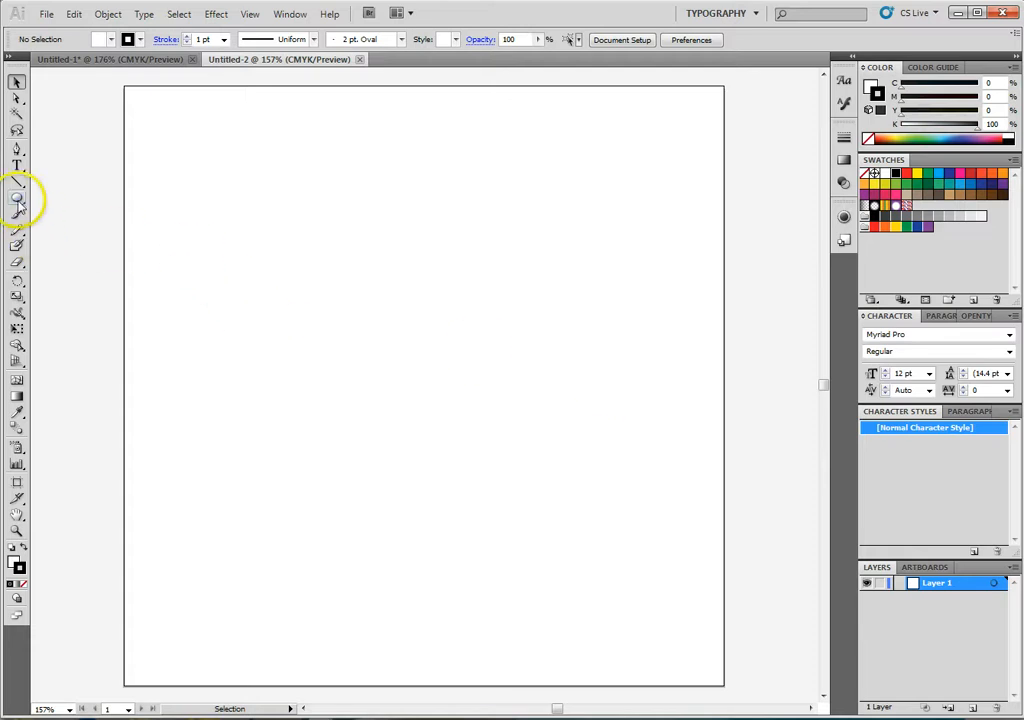
left_click_drag(17, 203, 71, 231)
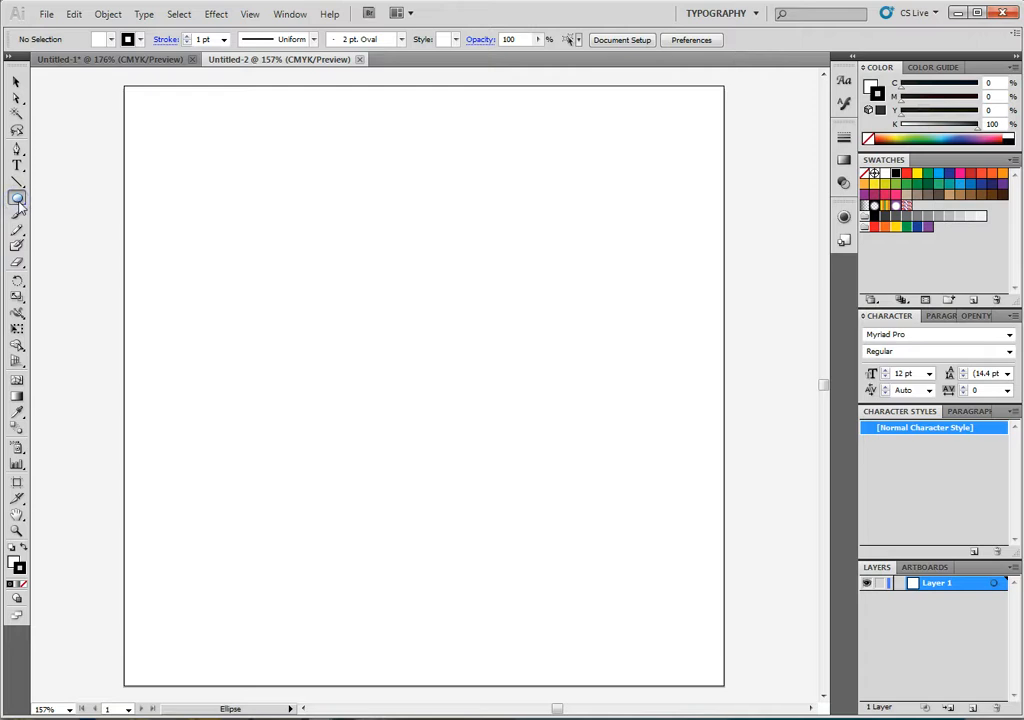
left_click_drag(18, 203, 152, 234)
left_click_drag(80, 198, 128, 109)
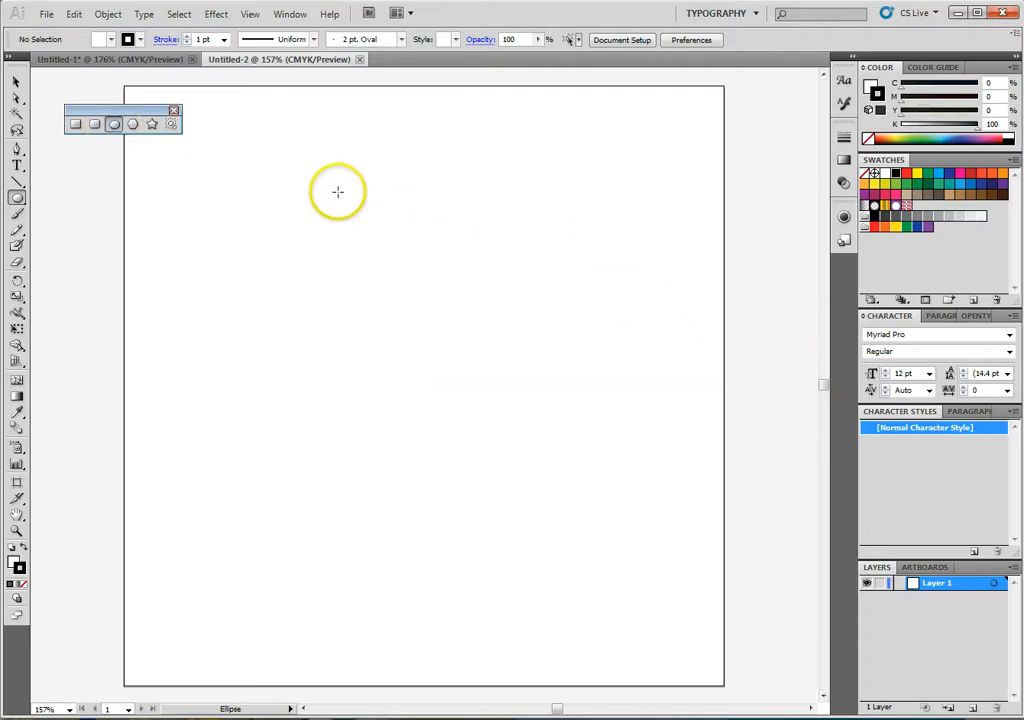
left_click_drag(304, 146, 568, 378)
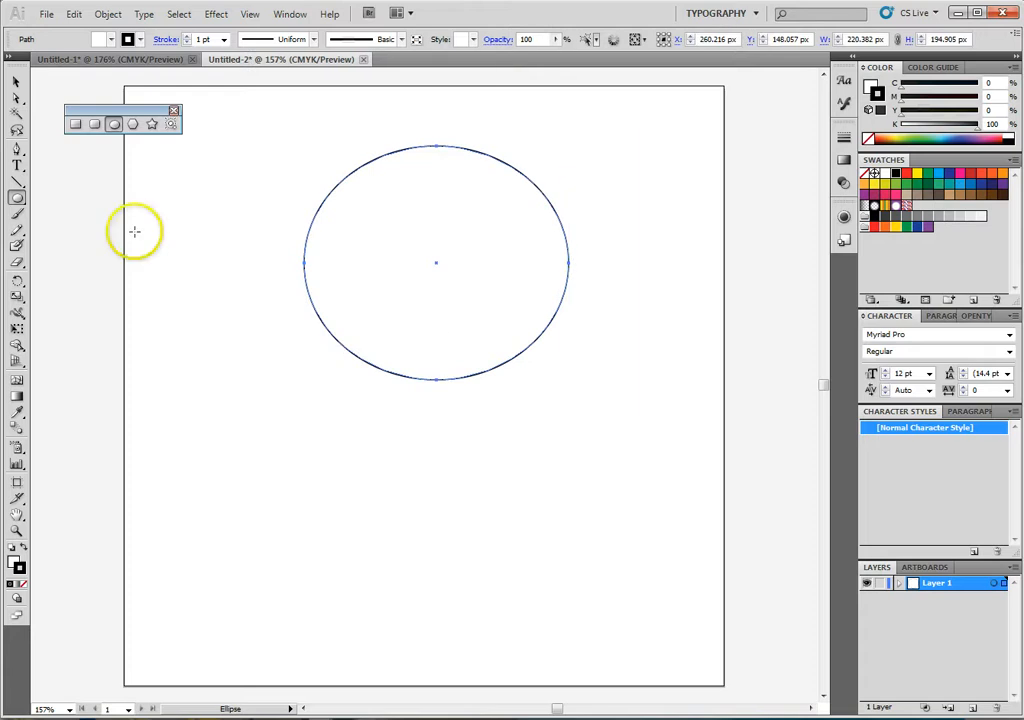
- Reshape the ellipse into a dome by raising its bottom anchor to about Y 217 px and moving the side and top anchors slightly outward
left_click(17, 98)
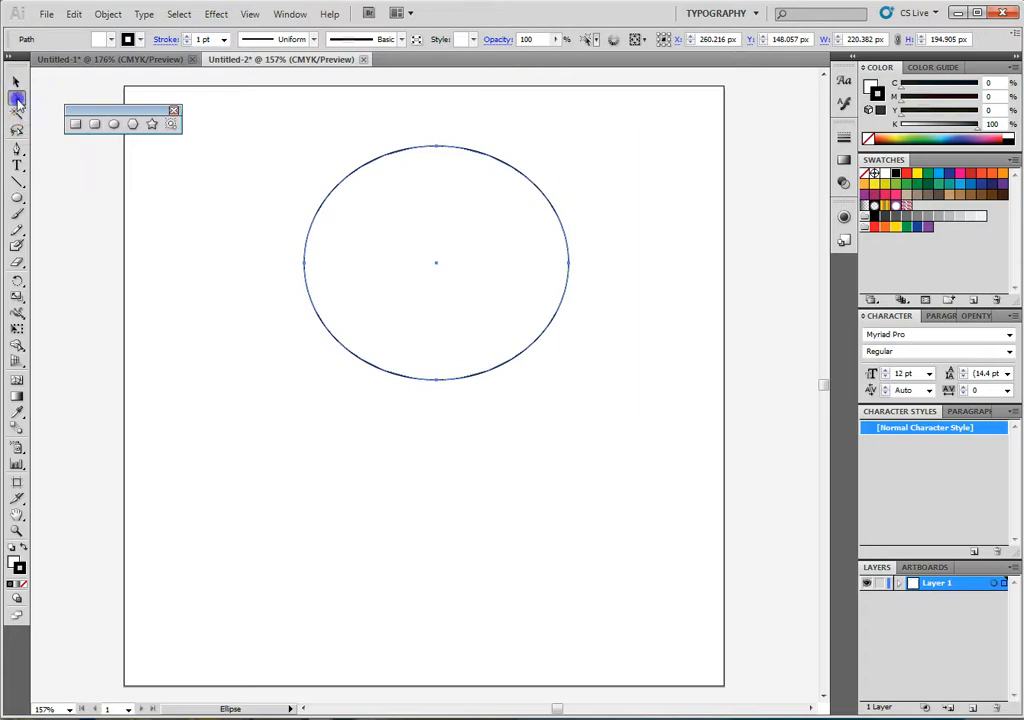
left_click(437, 384)
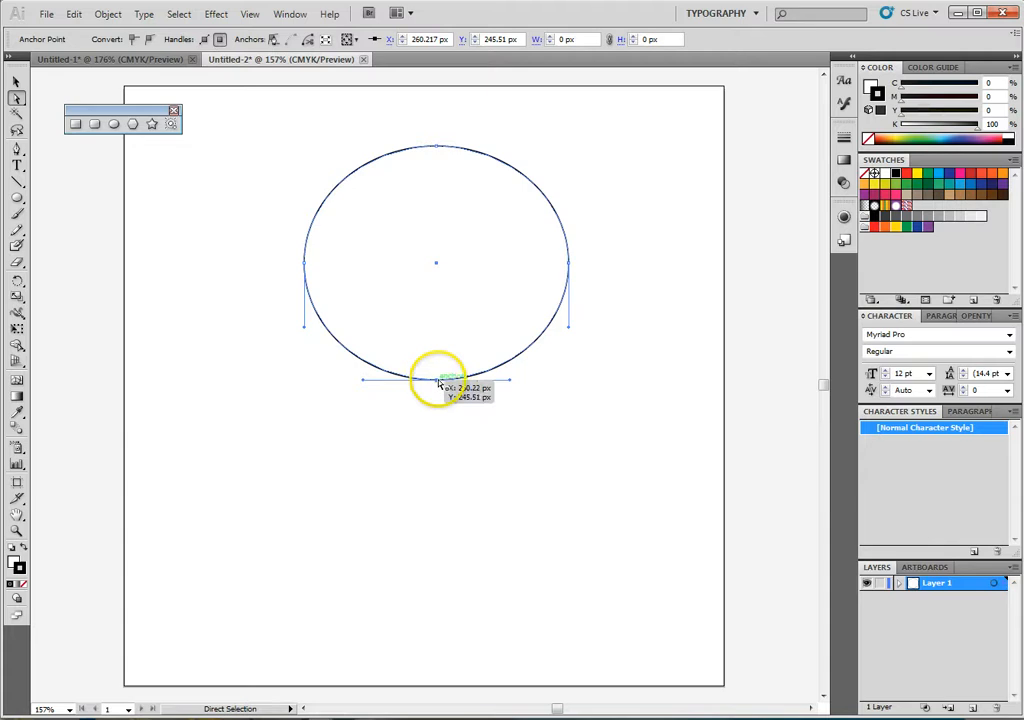
left_click_drag(434, 380, 434, 344)
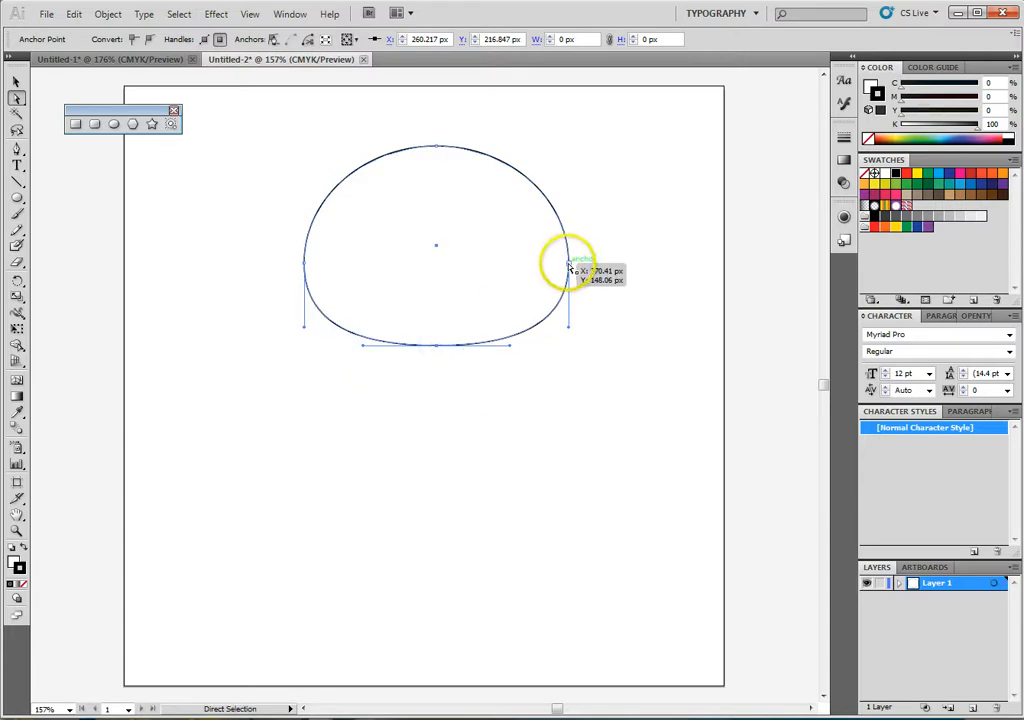
left_click_drag(569, 265, 574, 264)
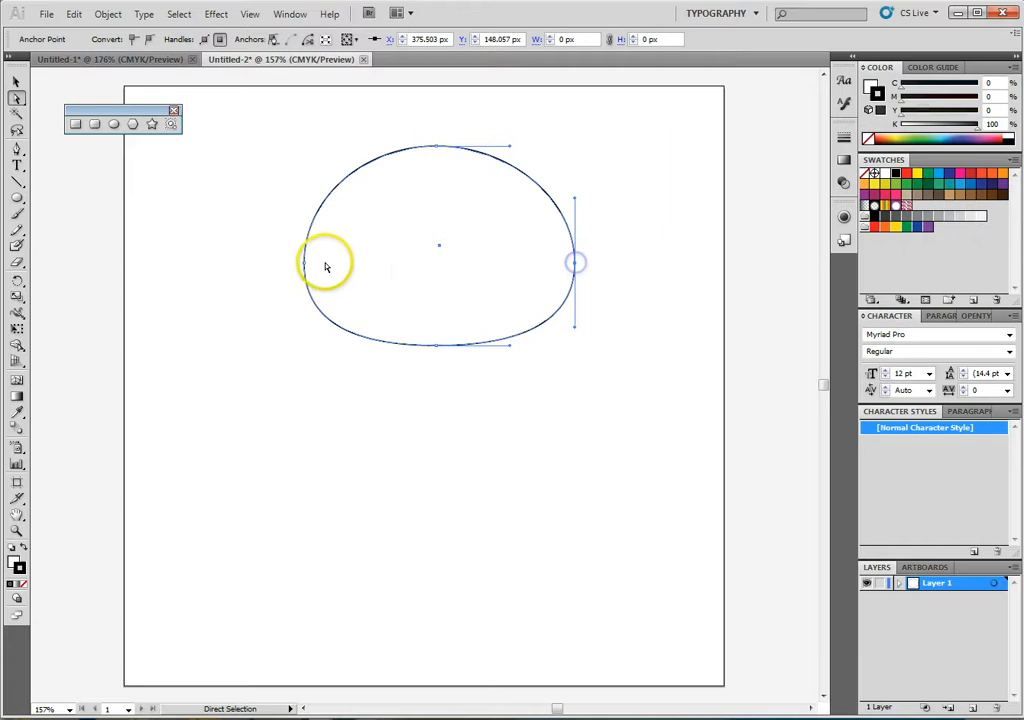
left_click_drag(299, 265, 295, 265)
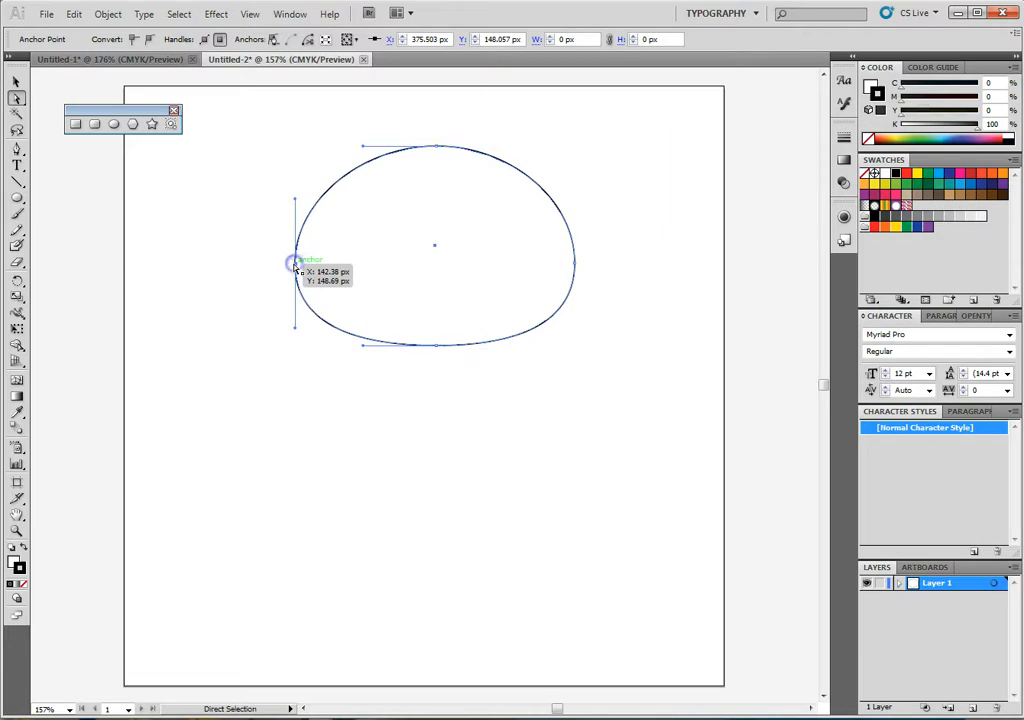
left_click_drag(436, 148, 436, 137)
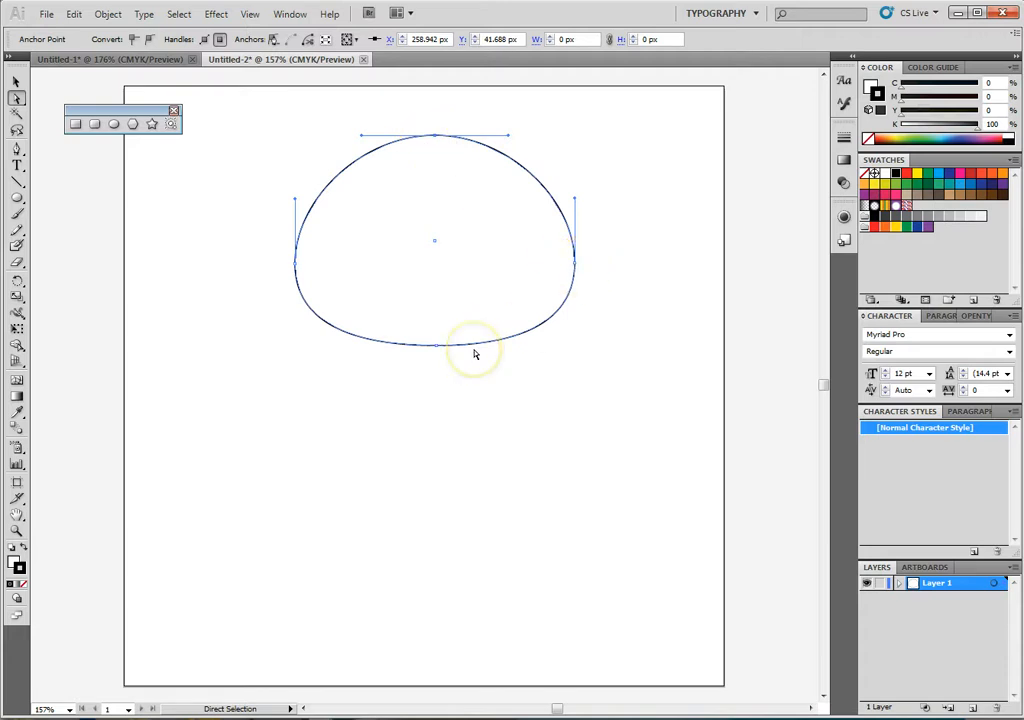
- Pull the lower handle of the dome's right anchor down and inward with the Convert Anchor Point tool, independently of its upper handle
left_click_drag(576, 266, 578, 267)
left_click(574, 326)
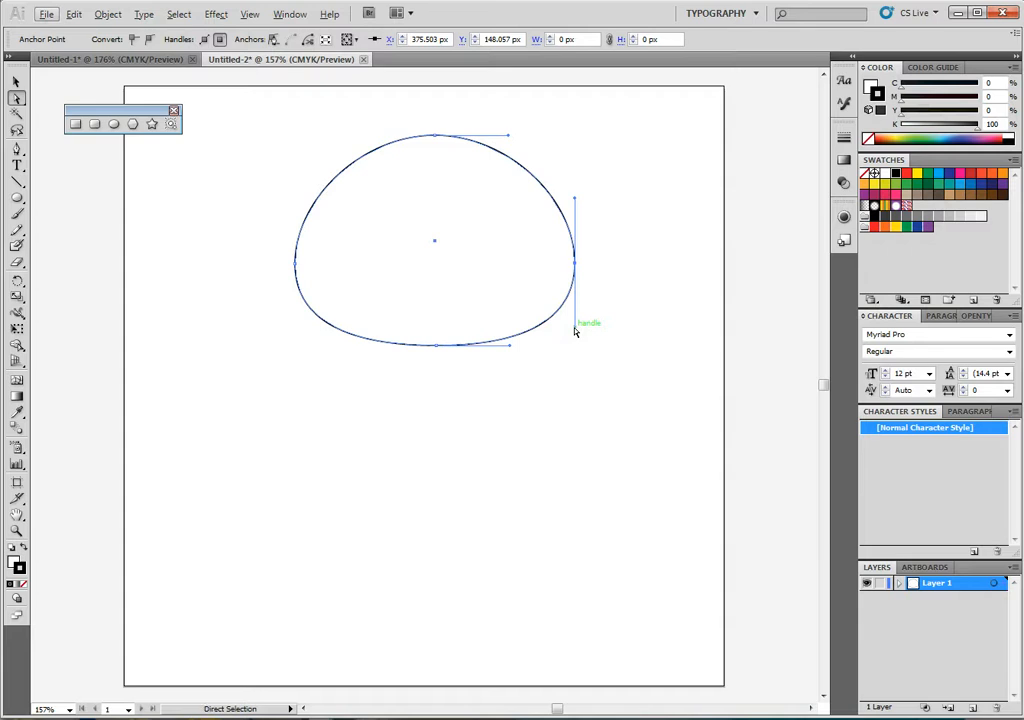
left_click(574, 328)
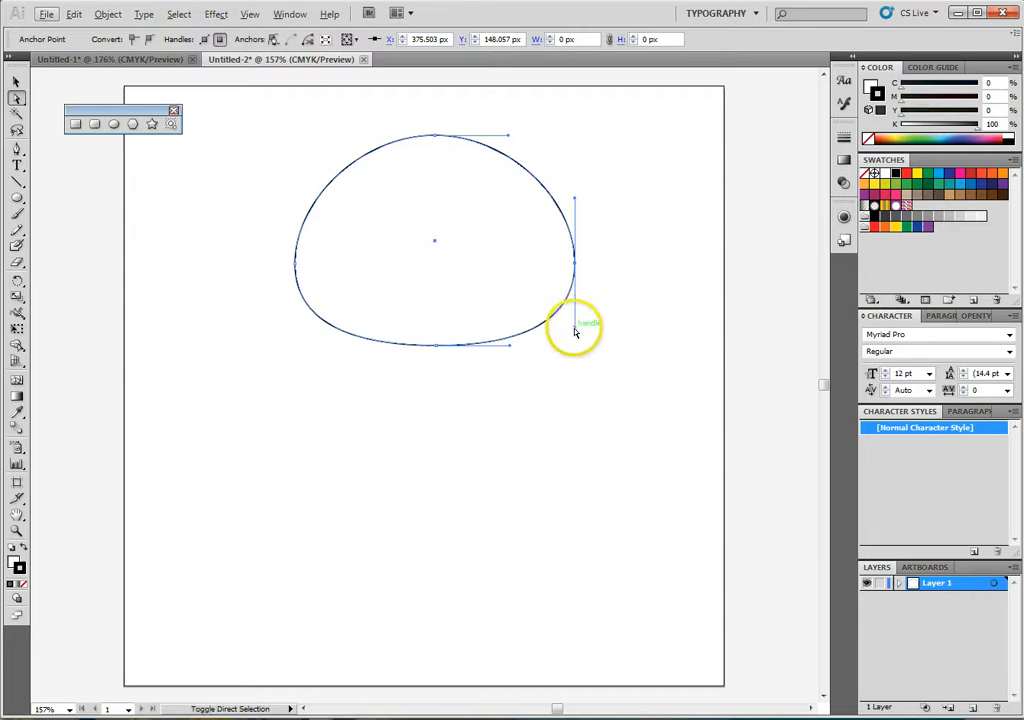
mouse_move(575, 331)
left_mouse_down()
mouse_move(549, 322)
mouse_move(575, 330)
left_mouse_up()
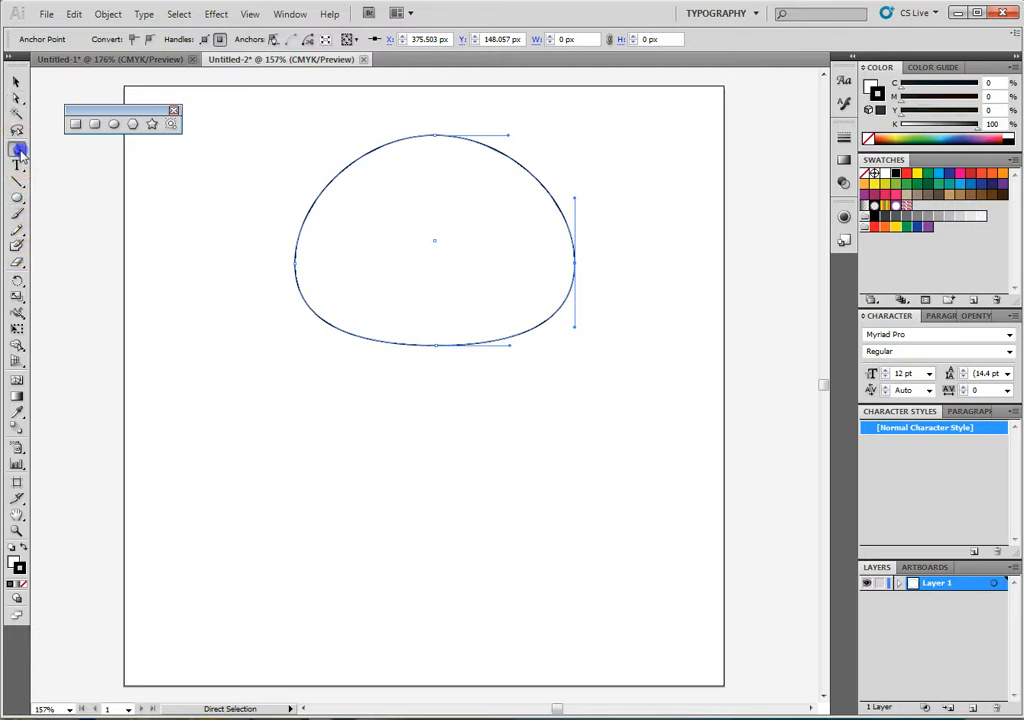
left_click_drag(19, 149, 78, 203)
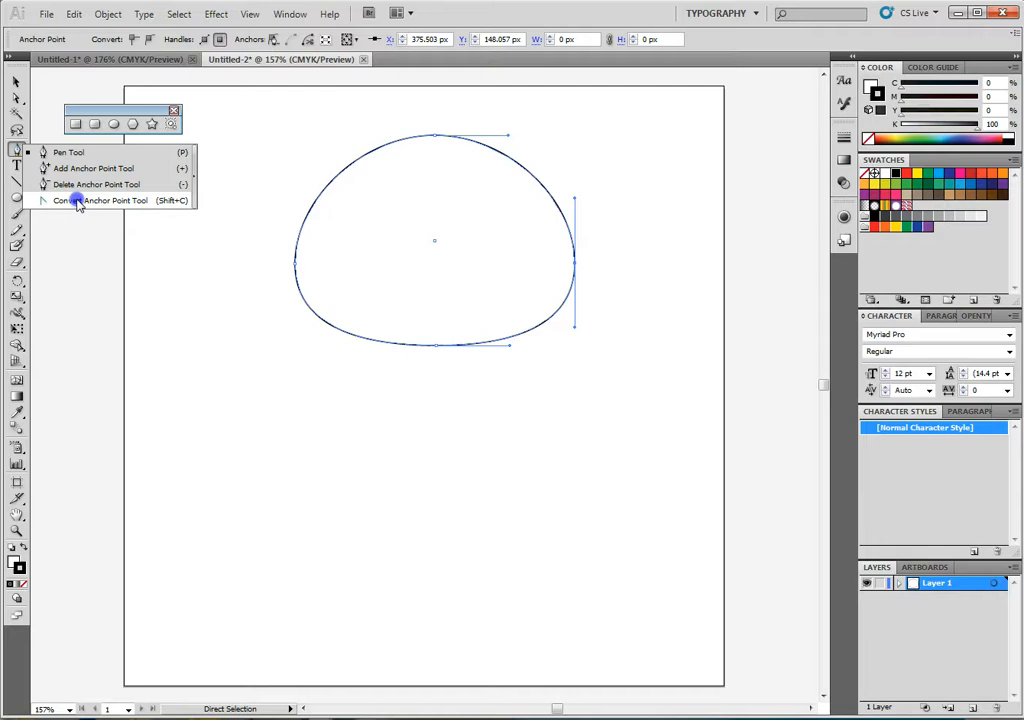
left_click_drag(78, 203, 78, 203)
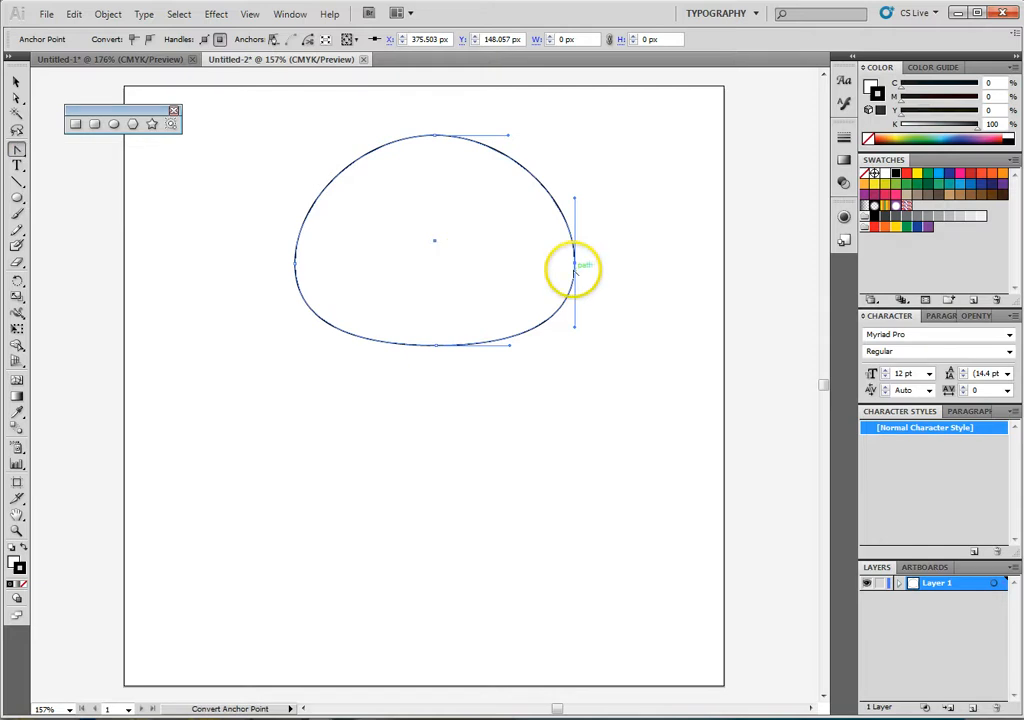
left_click_drag(576, 330, 555, 349)
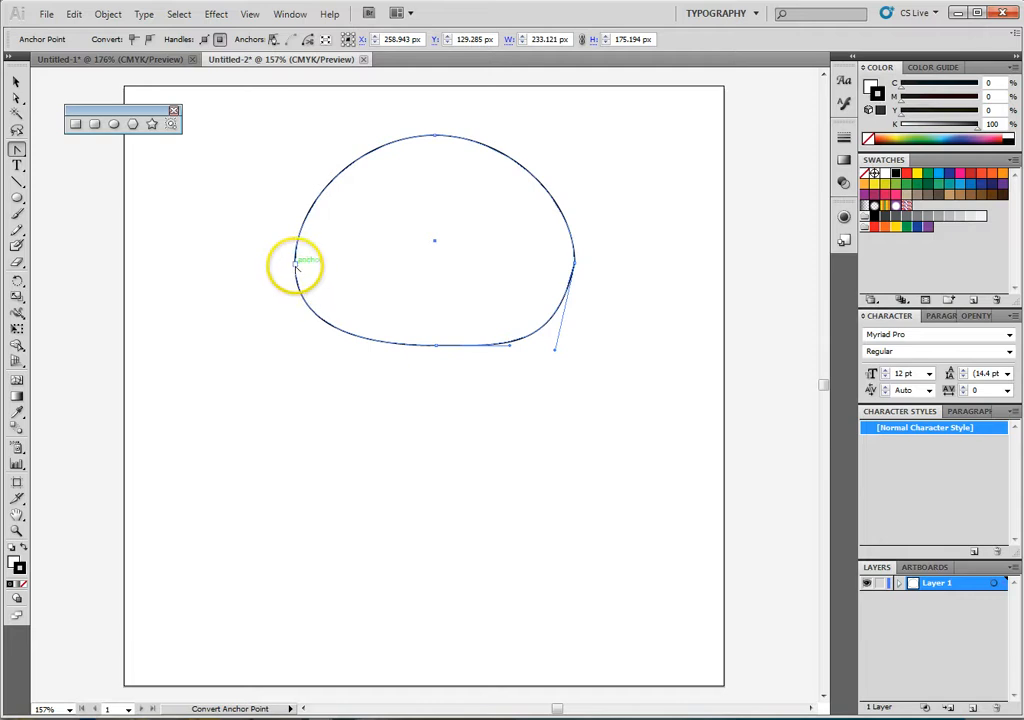
left_click(296, 264)
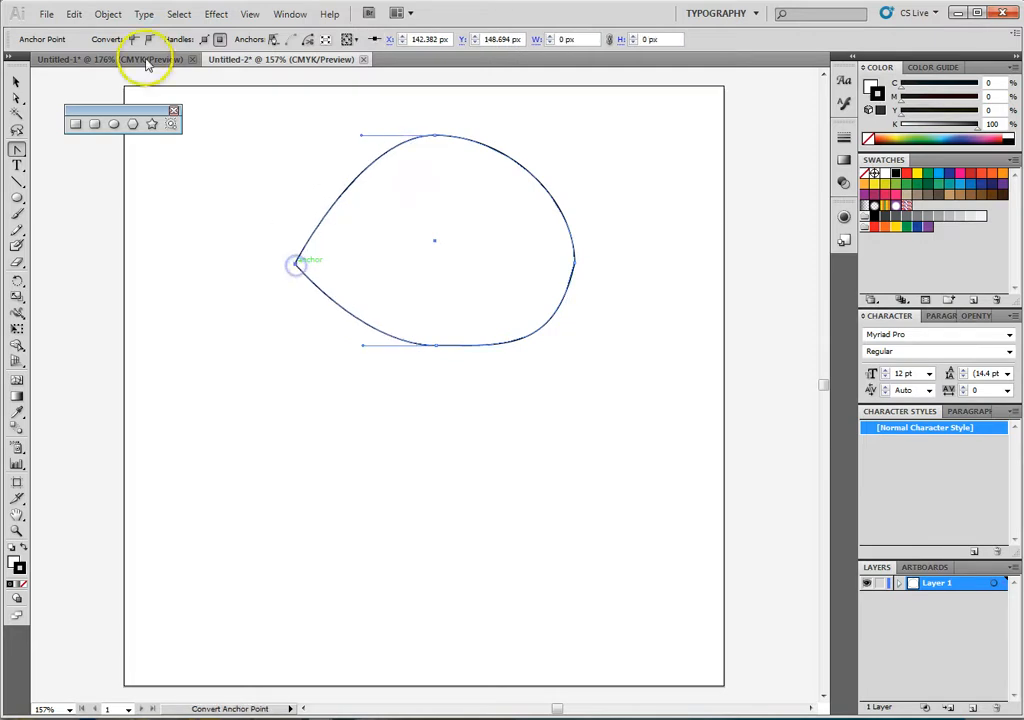
left_click(74, 17)
left_click(86, 34)
left_click(66, 17)
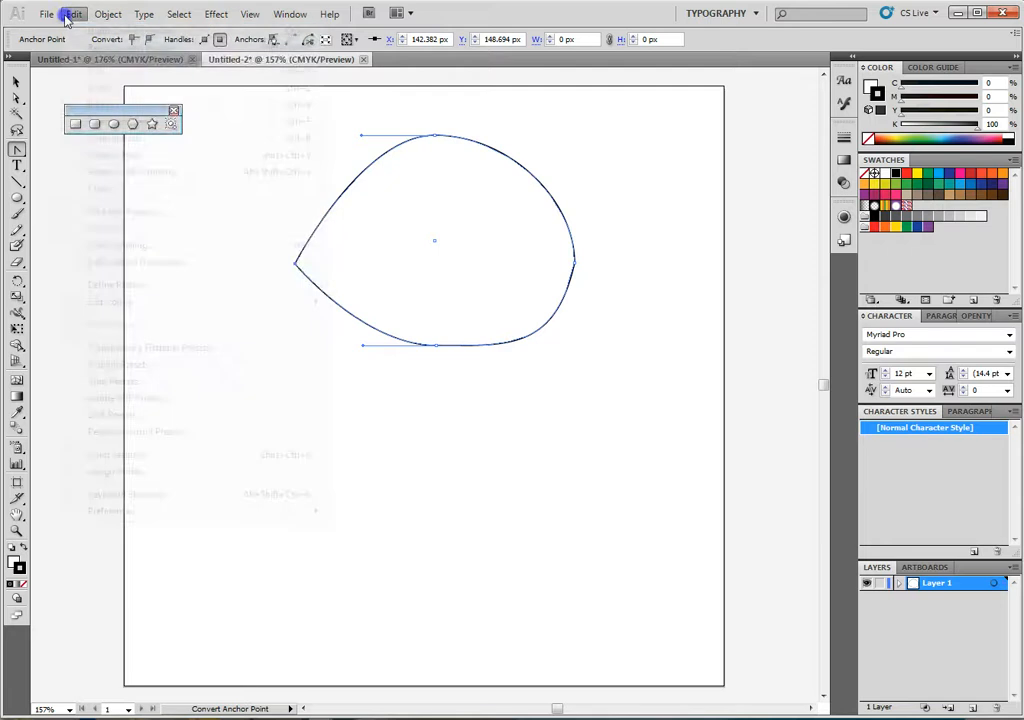
left_click(74, 15)
left_click(74, 15)
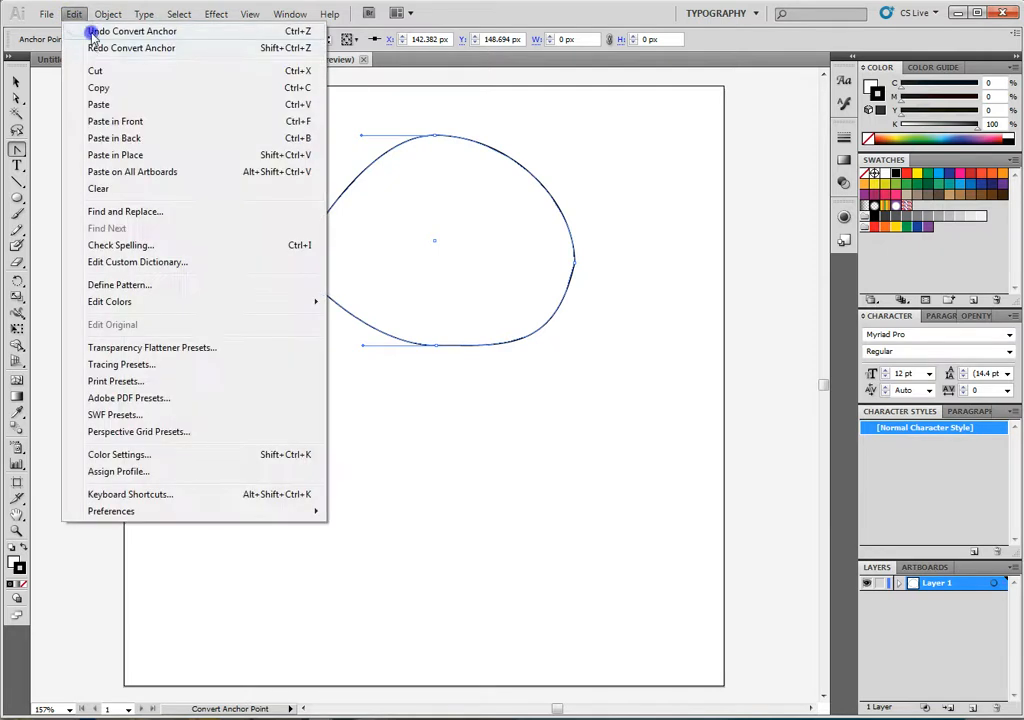
left_click(74, 15)
left_click(74, 15)
left_click(88, 32)
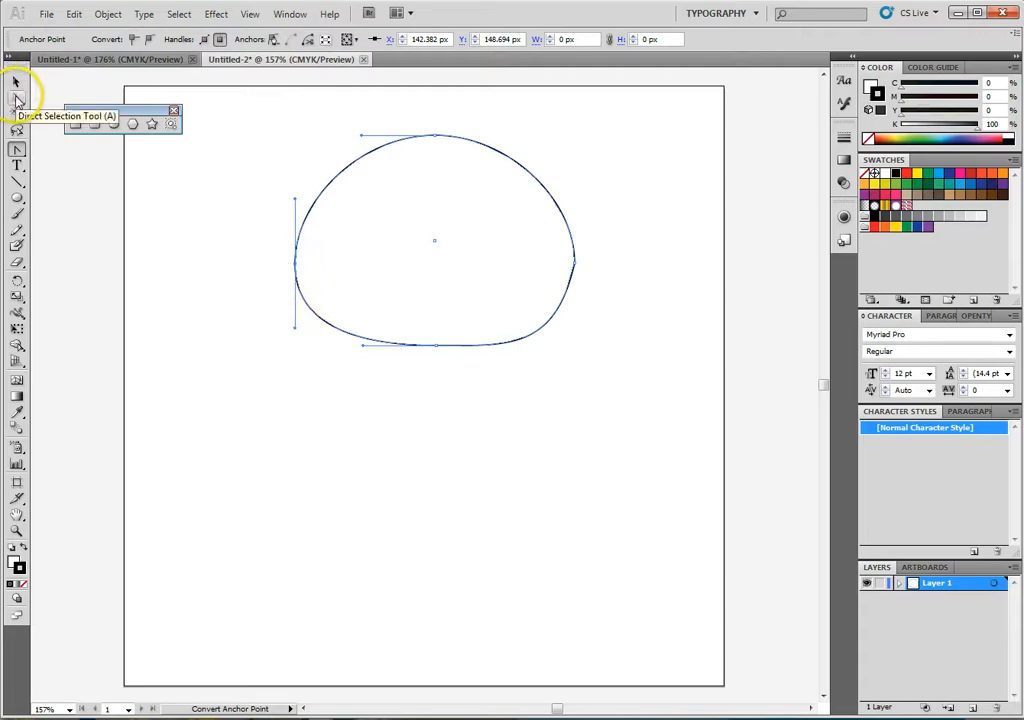
- Pull the lower handle of the dome's left anchor down and inward with the Convert Anchor Point tool to mirror the right side
left_click(16, 97)
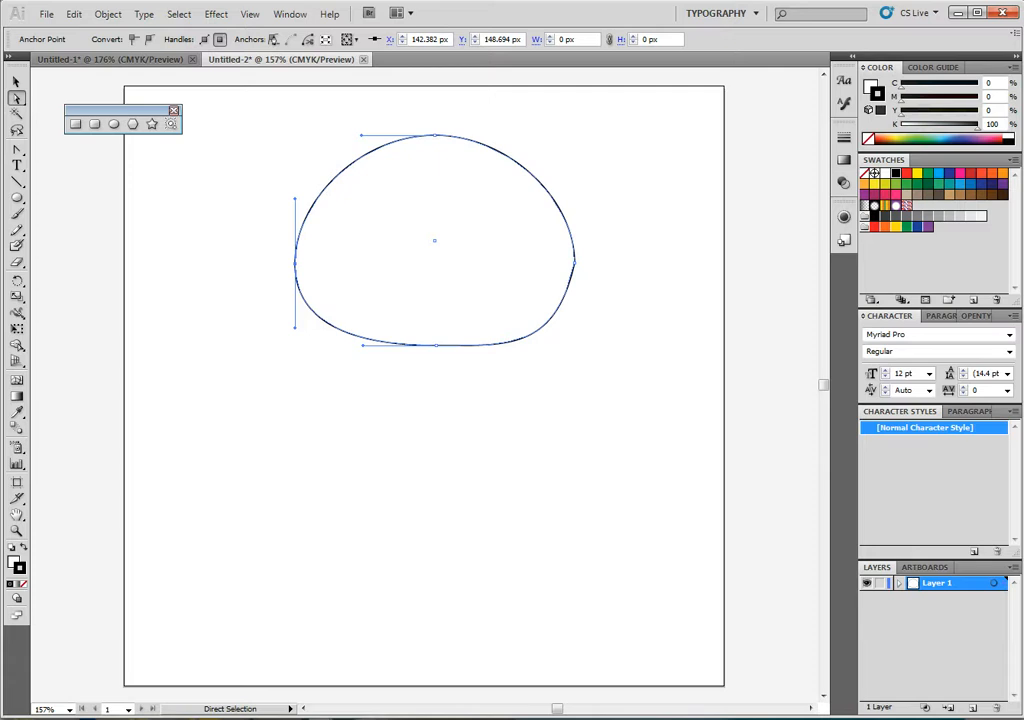
left_click(17, 149)
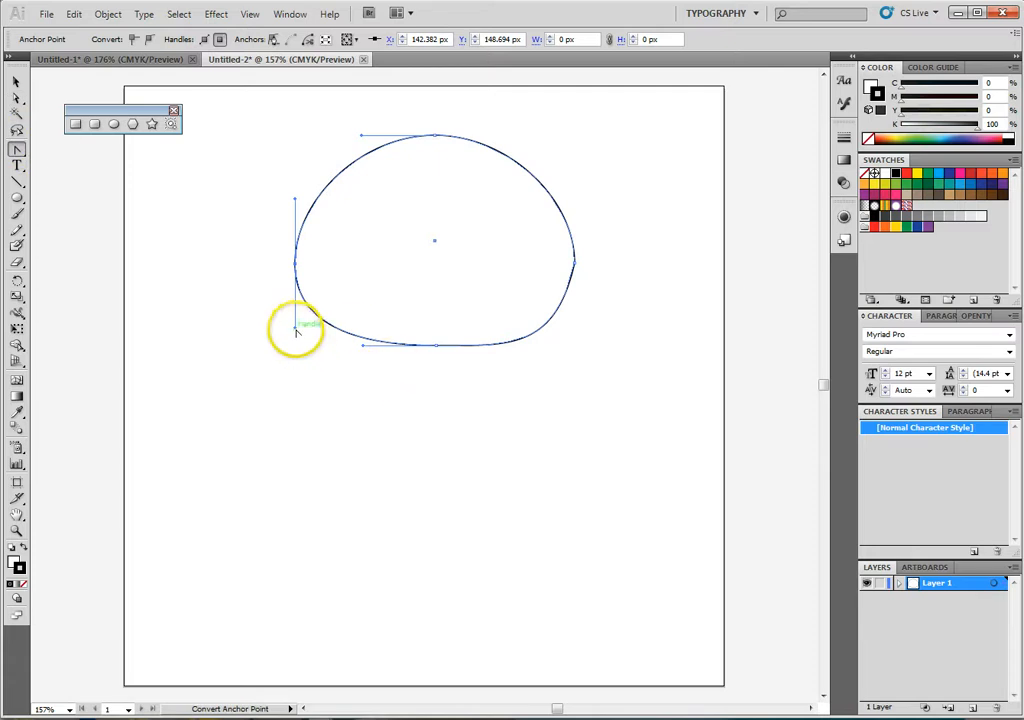
left_click_drag(296, 327, 325, 347)
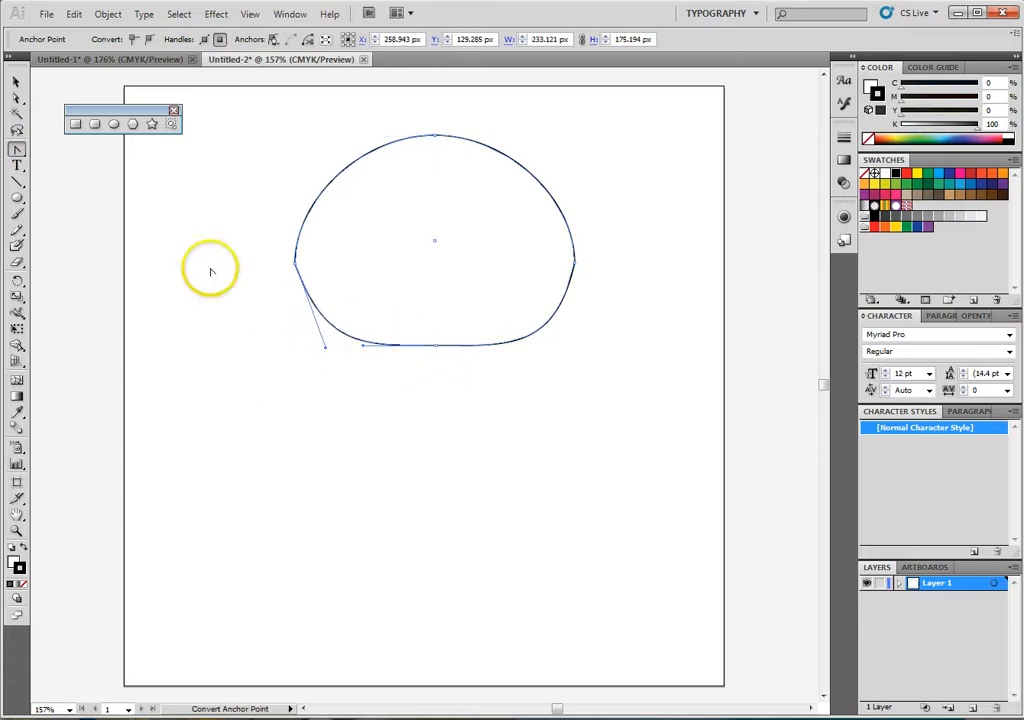
- Move the whole dome shape slightly right and up to about X 268 px, Y 127 px
left_click(16, 81)
left_click(518, 485)
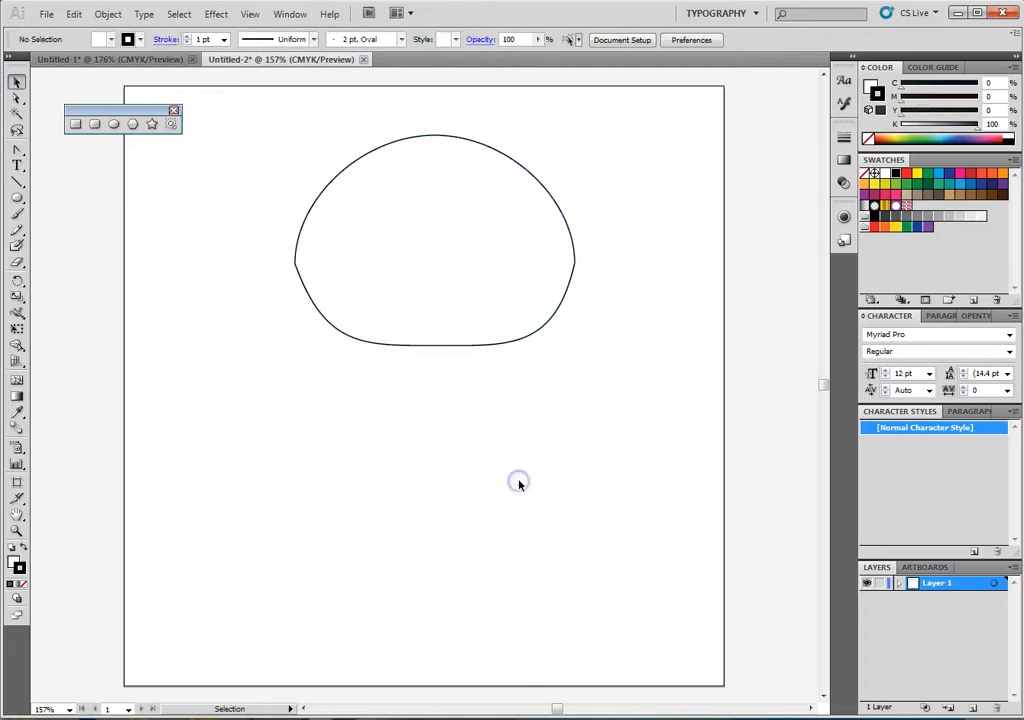
mouse_move(516, 296)
left_mouse_down()
mouse_move(523, 286)
mouse_move(512, 293)
left_mouse_up()
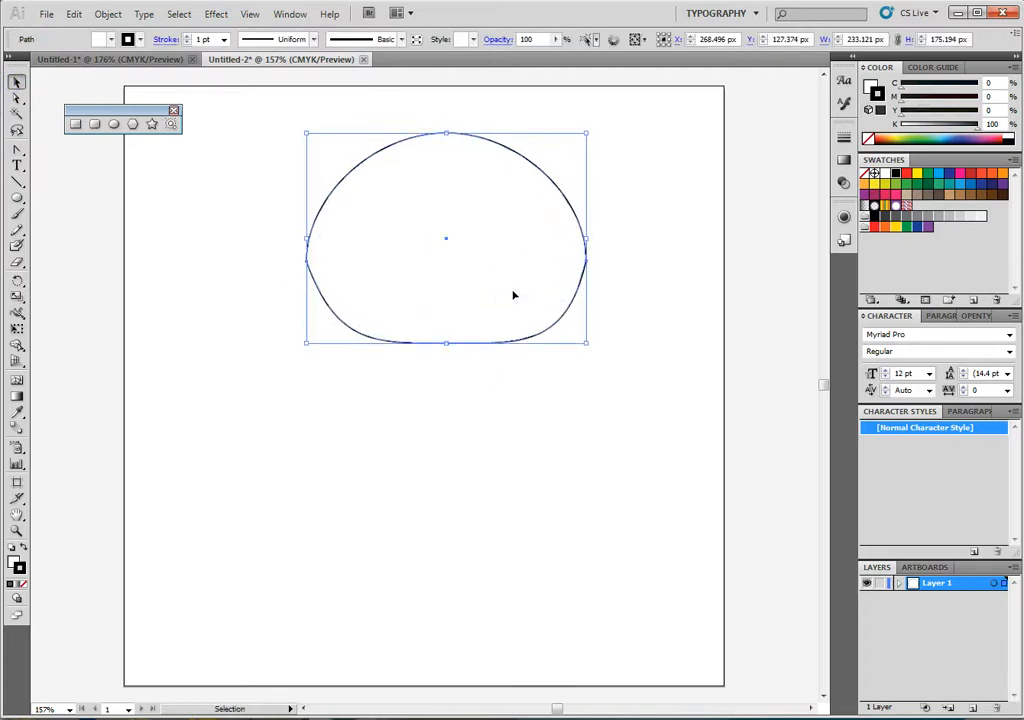
- Move the dome shape slightly up and to the left and deselect it
left_click(511, 281)
left_click_drag(510, 273, 505, 265)
left_click(487, 407)
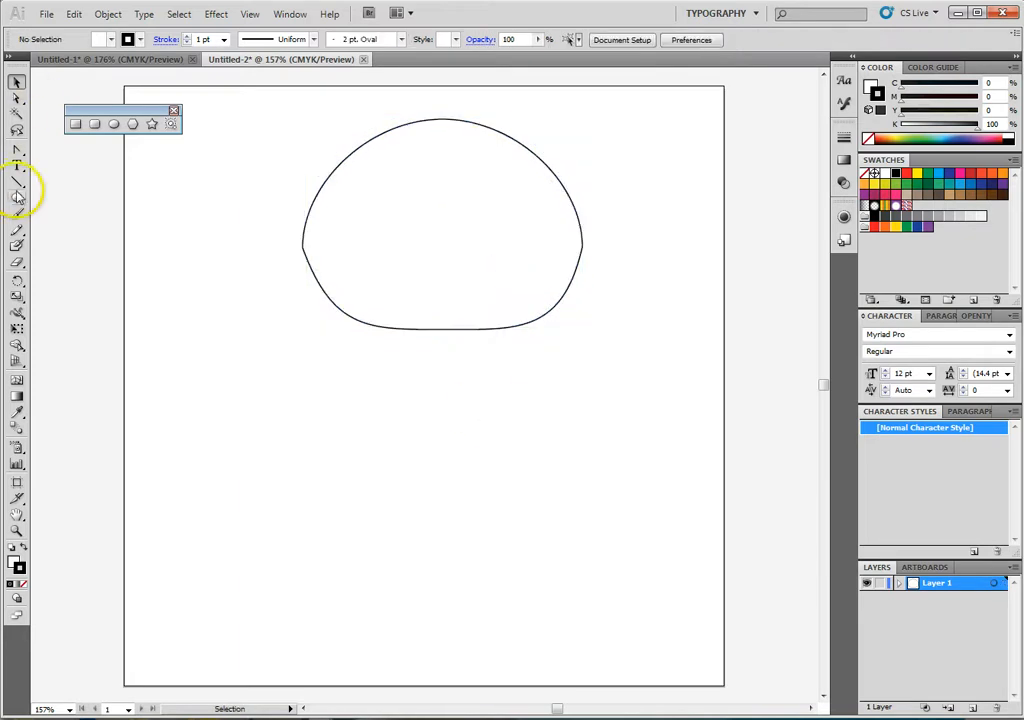
- Draw an ellipse about 245 × 203 px below the dome and move it to about X 271 px, Y 340 px
left_click(113, 126)
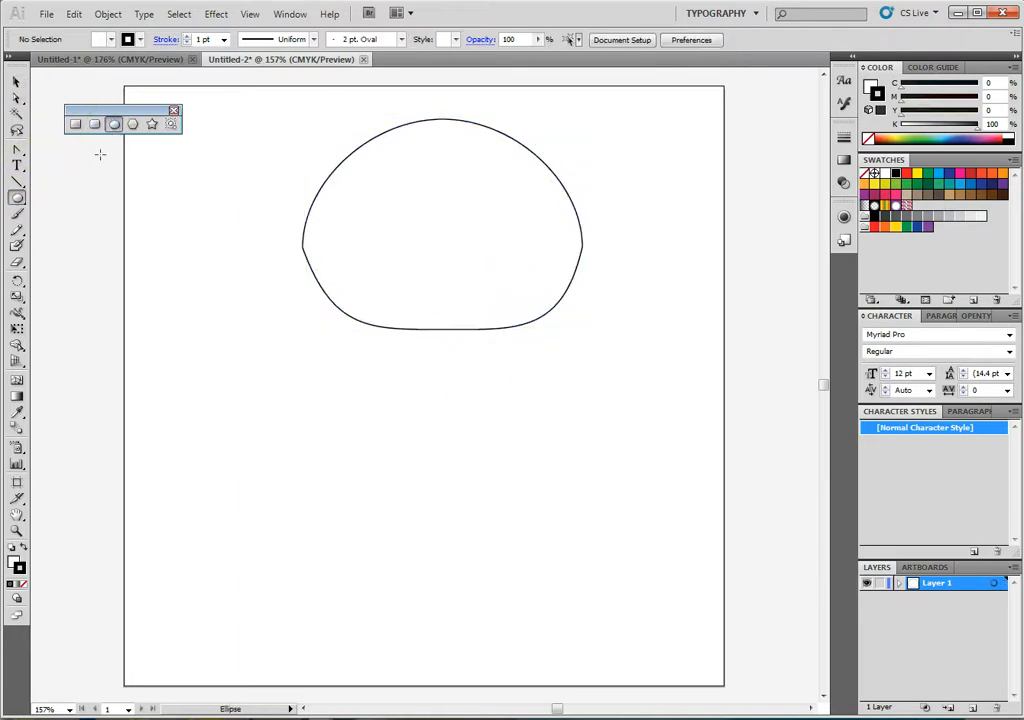
left_click_drag(331, 379, 622, 617)
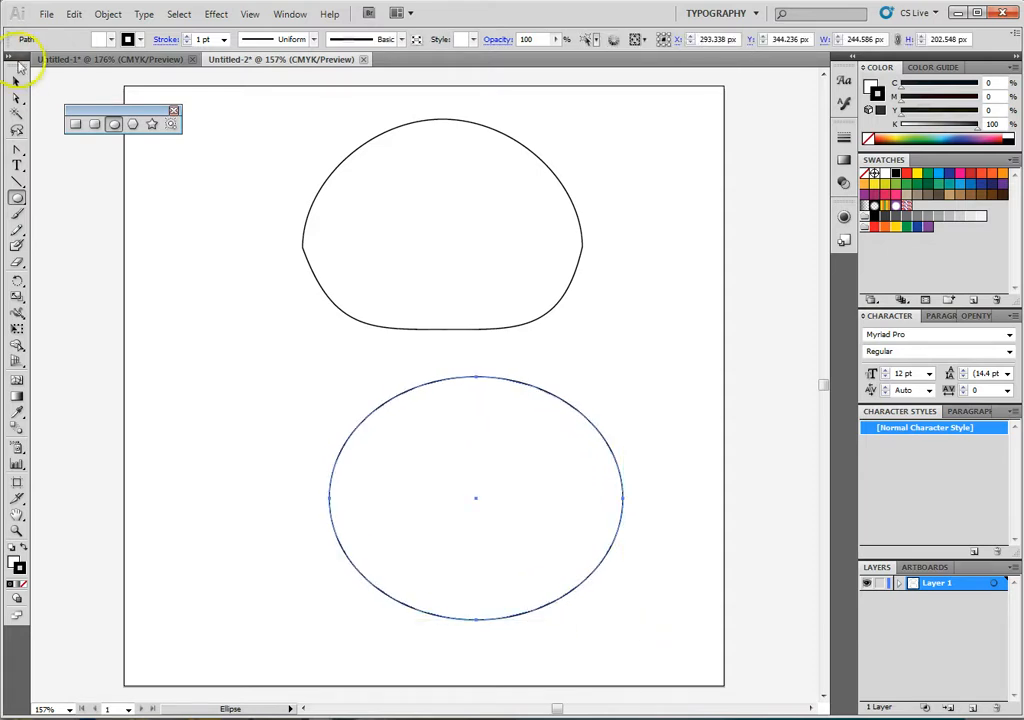
left_click(16, 80)
left_click_drag(431, 444, 405, 440)
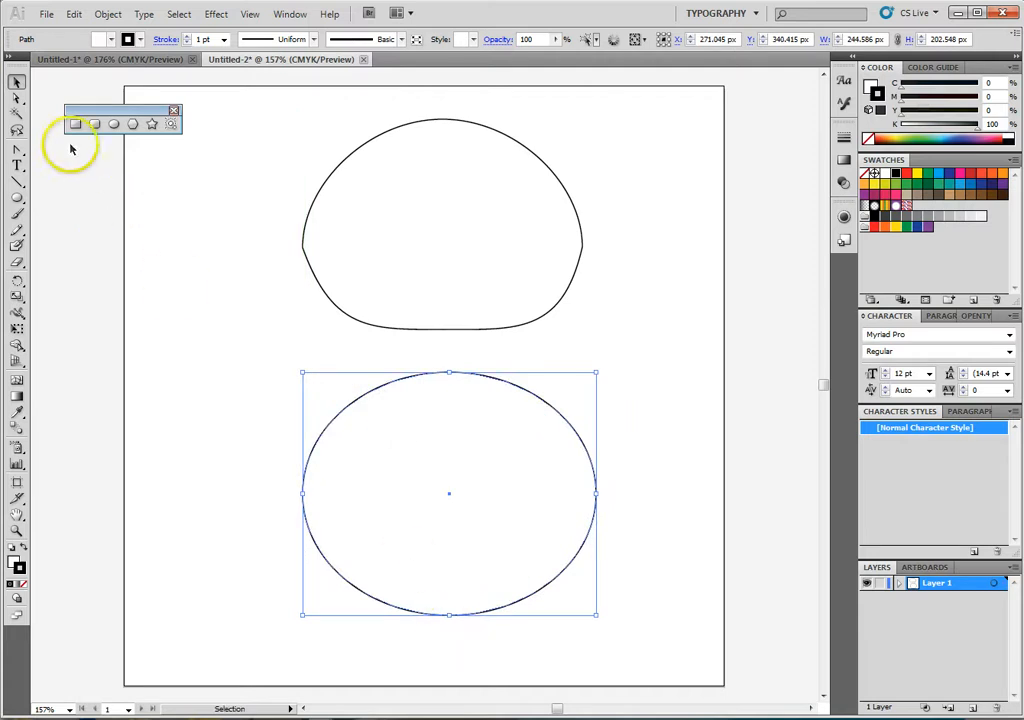
- Reshape the lower ellipse by raising its bottom anchor to about Y 414 px and its top anchor to about X 265 px, Y 217 px
left_click(16, 100)
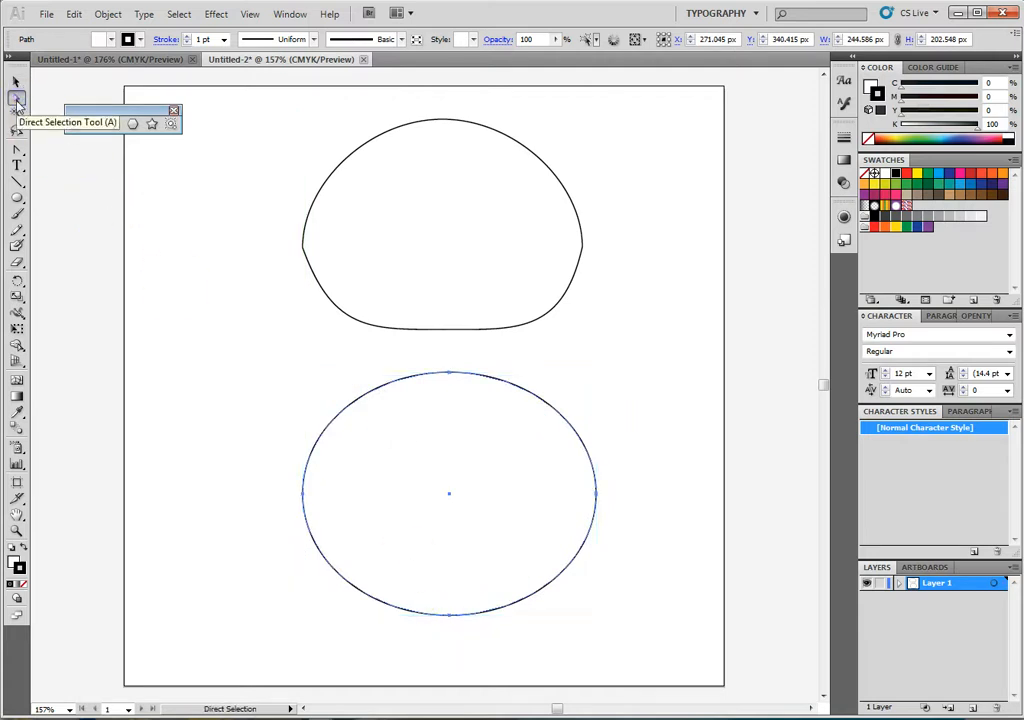
left_click(452, 620)
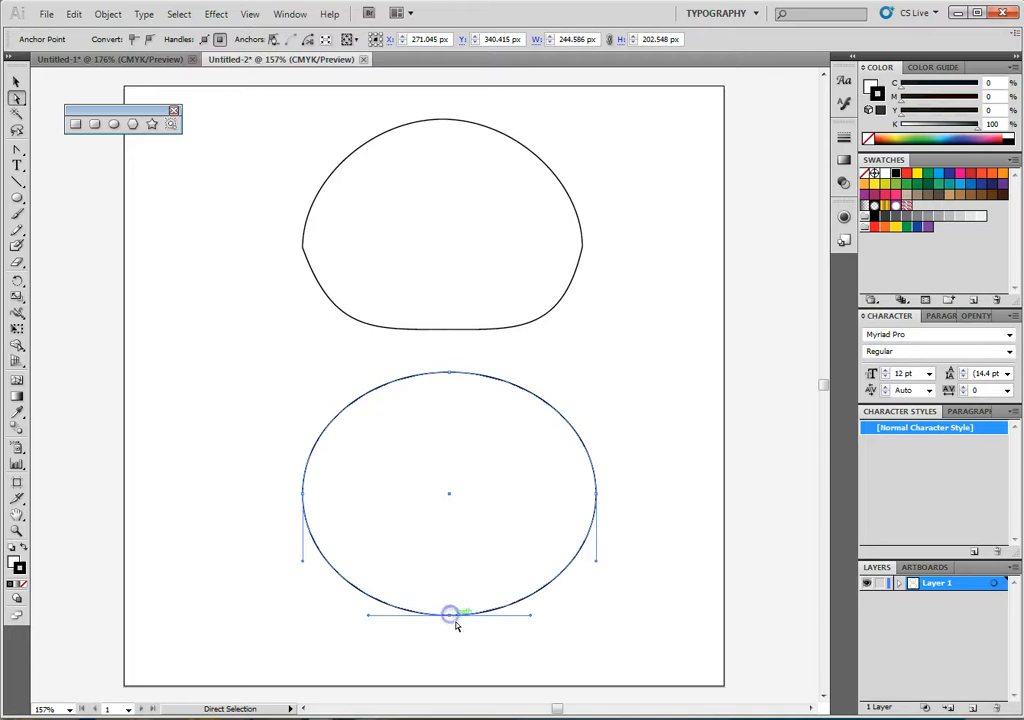
left_click_drag(450, 619, 451, 581)
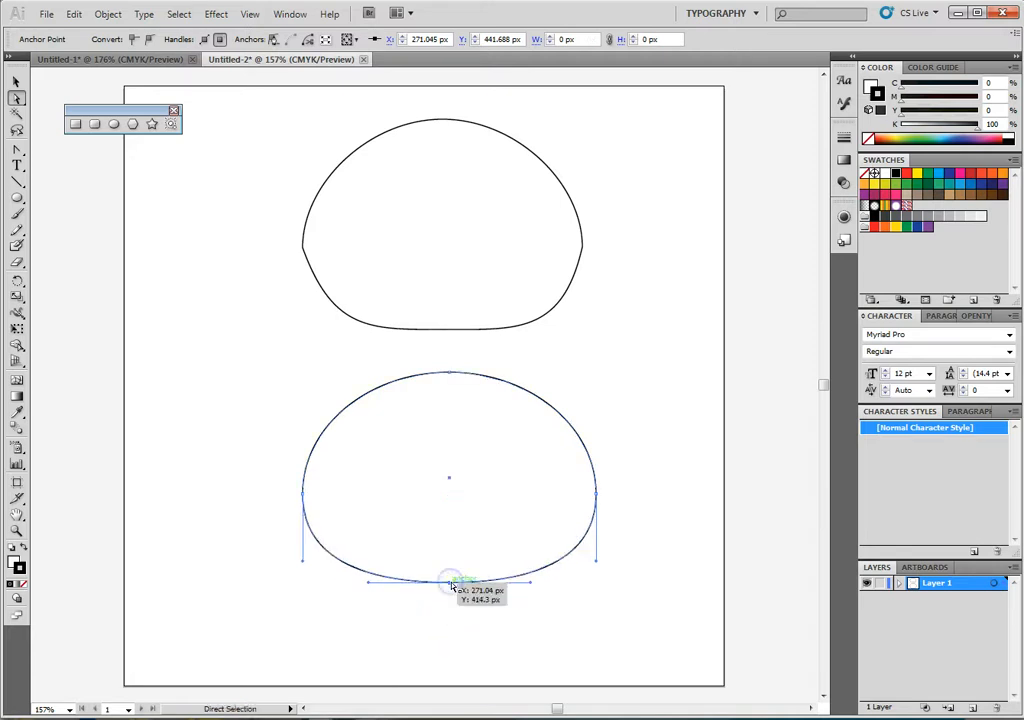
left_click_drag(453, 372, 449, 345)
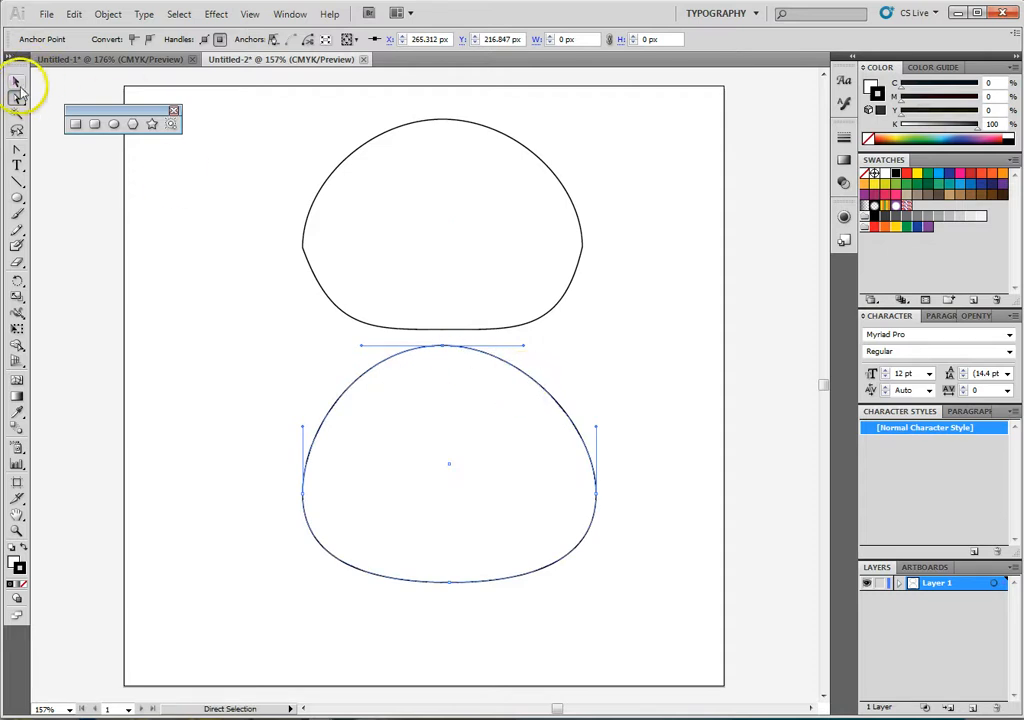
left_click(16, 82)
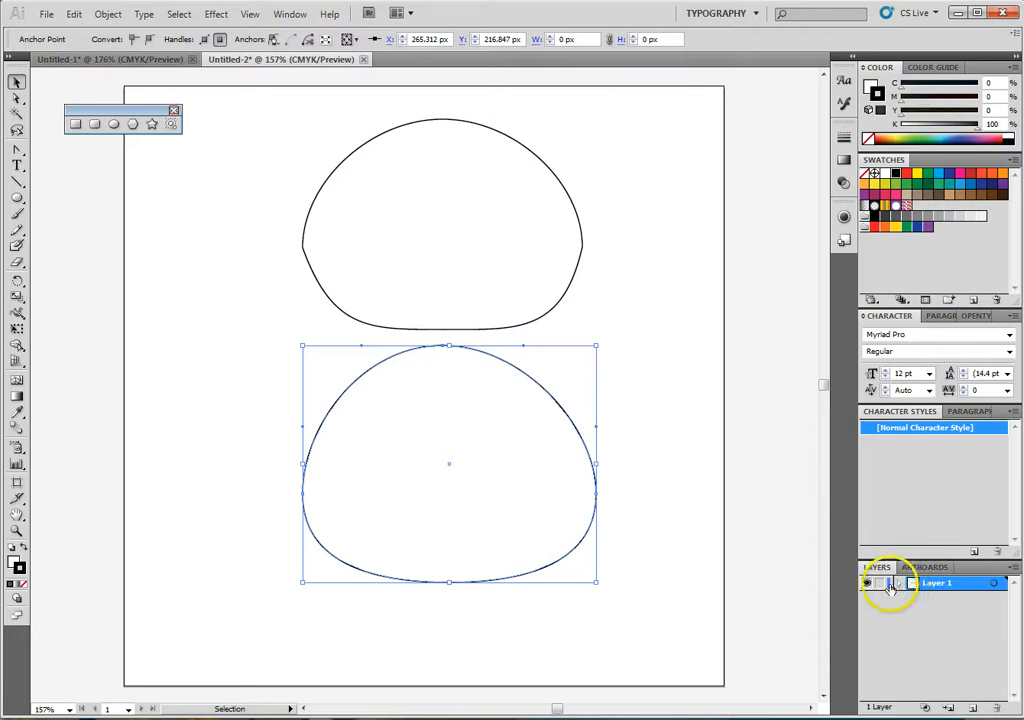
- Expand Layer 1, identify the lower shape's path by toggling its visibility, and rename it fatbody
left_click(900, 585)
left_click(921, 601)
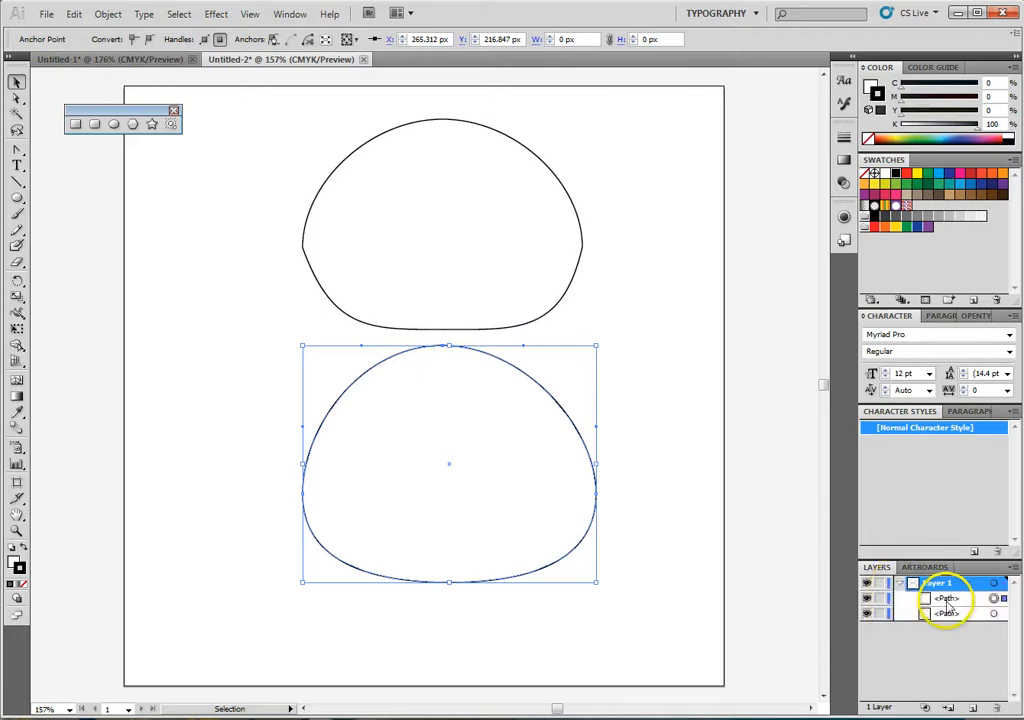
left_click(867, 599)
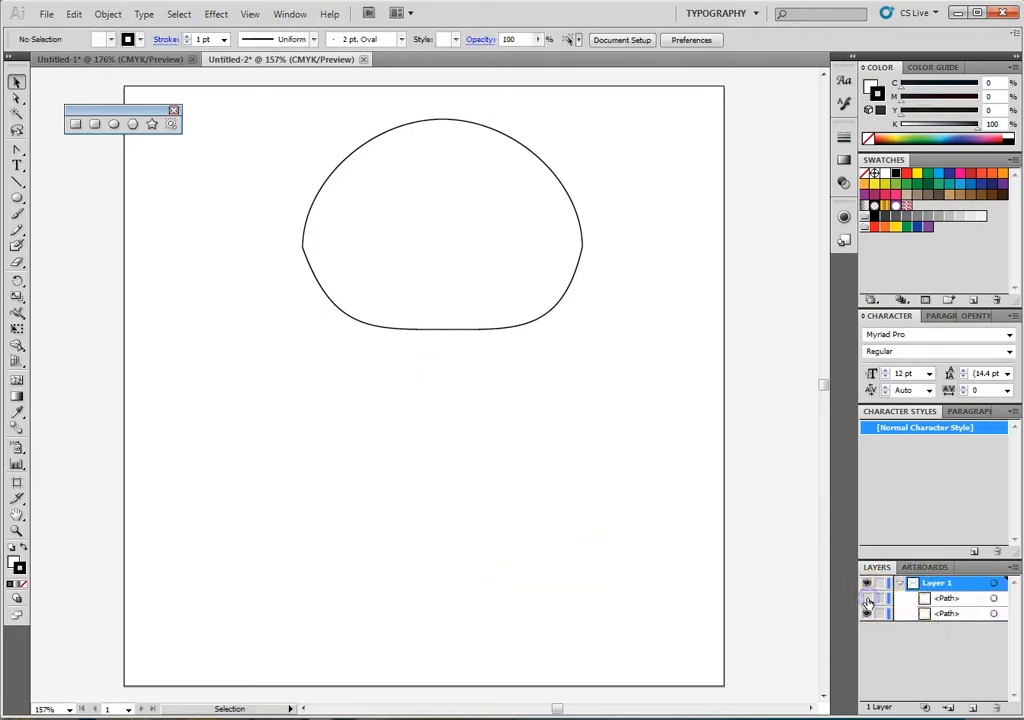
left_click(867, 600)
double_click(948, 599)
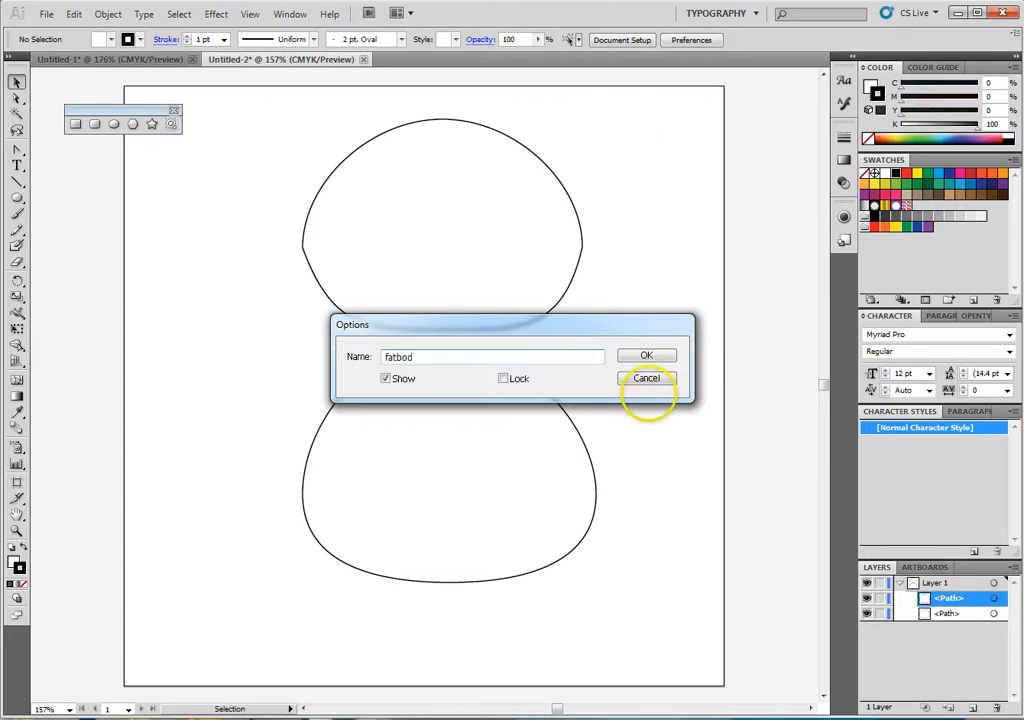
key("Return")
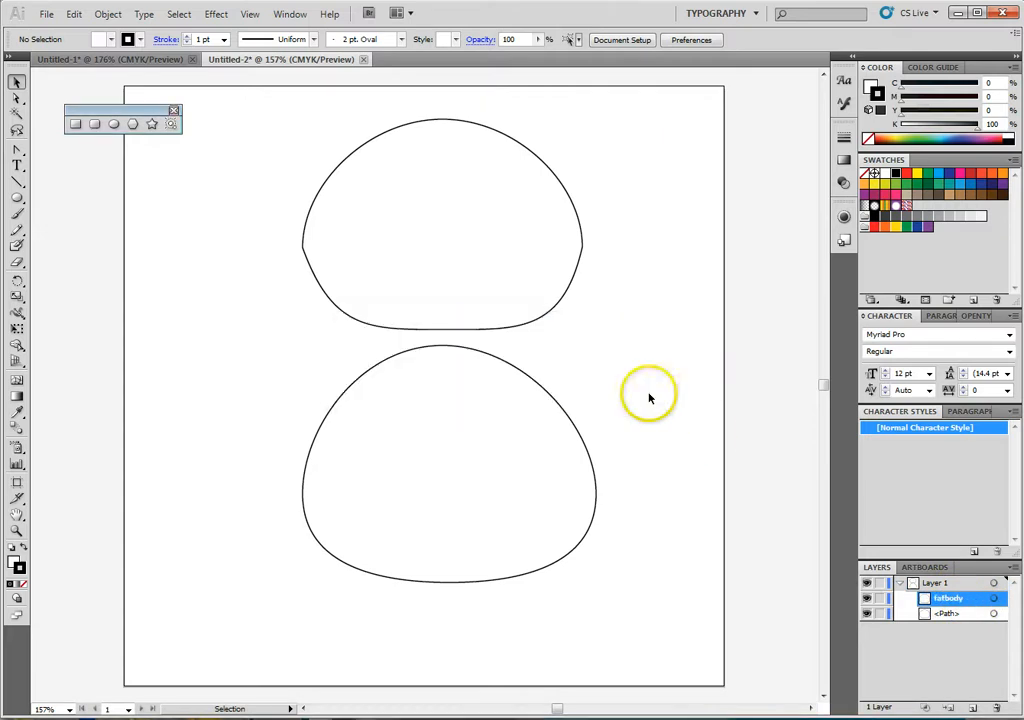
- Identify the upper dome's path by toggling its visibility and rename it head
left_click(955, 614)
left_click(870, 614)
left_click(870, 614)
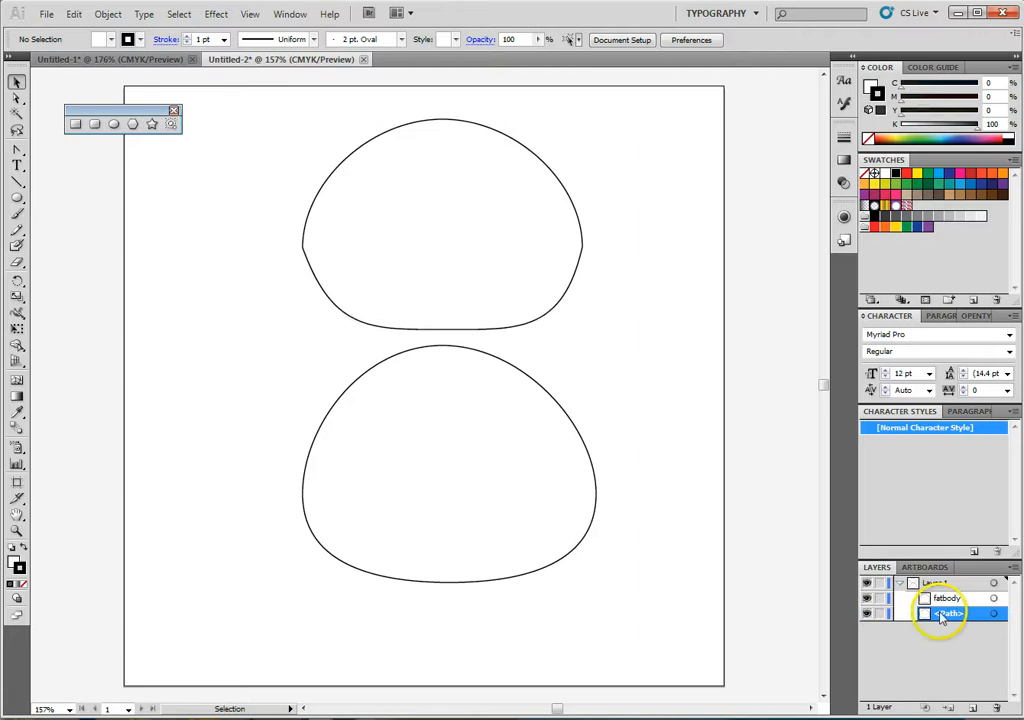
double_click(946, 614)
key("Return")
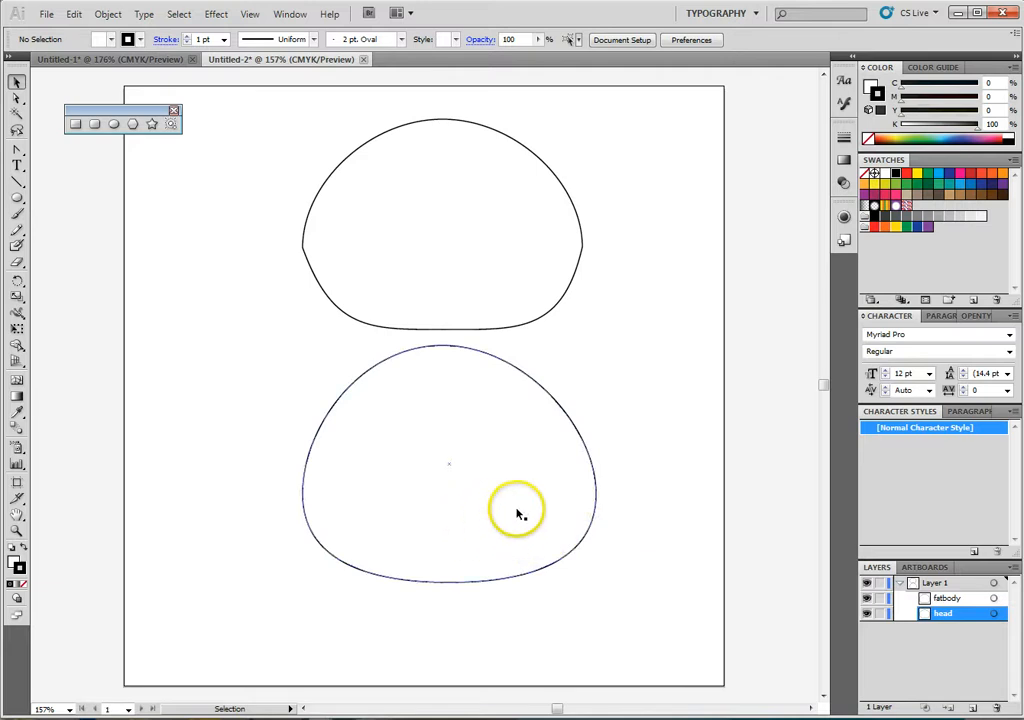
- Duplicate the fatbody shape beside the original on the artboard and delete the duplicate
left_click_drag(518, 515, 369, 513)
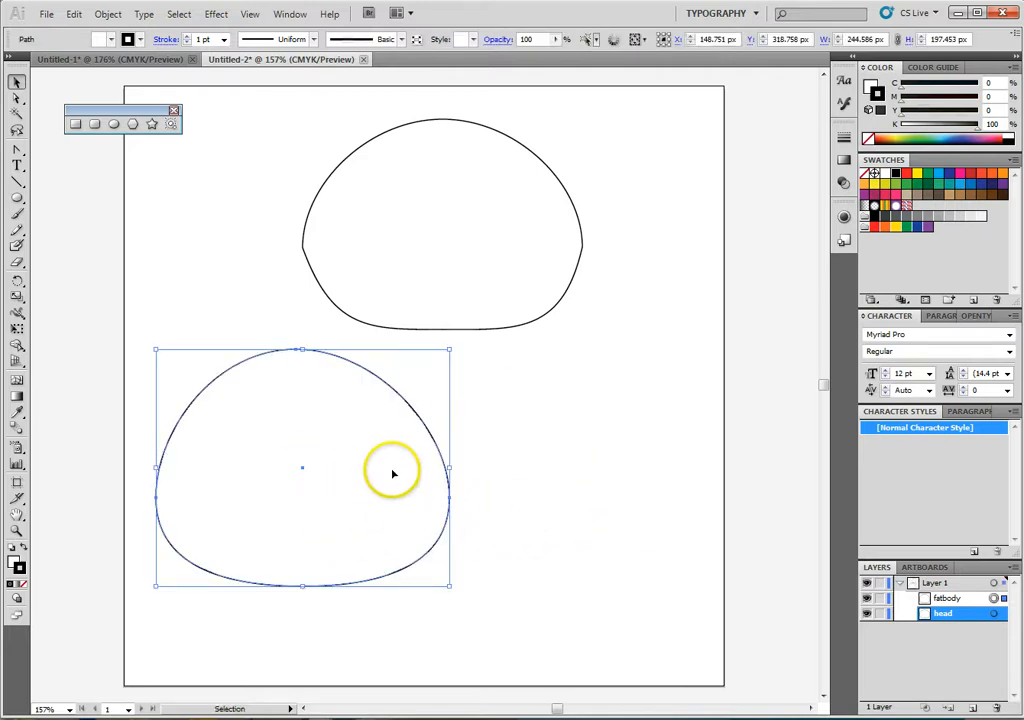
left_click(943, 599)
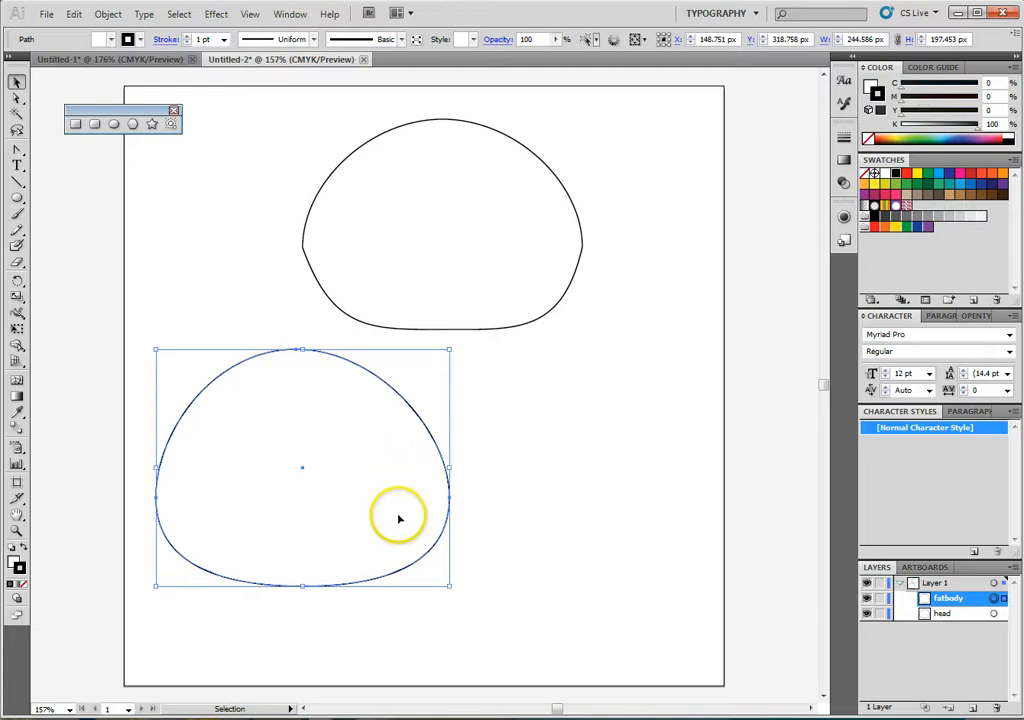
left_click_drag(371, 503, 663, 508)
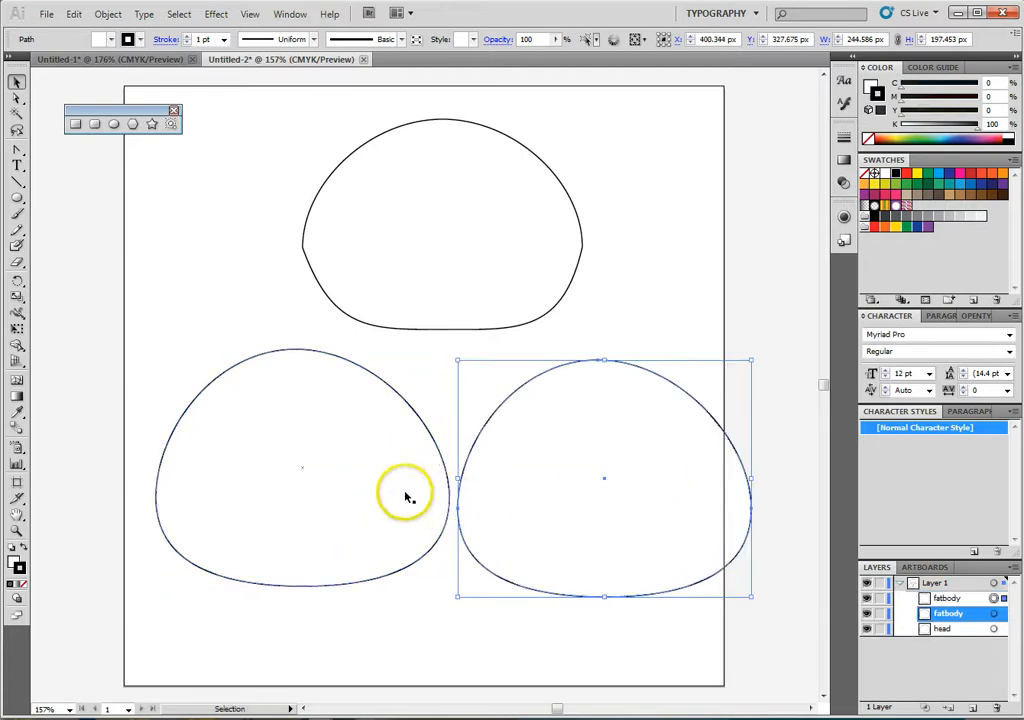
left_click_drag(408, 495, 320, 450)
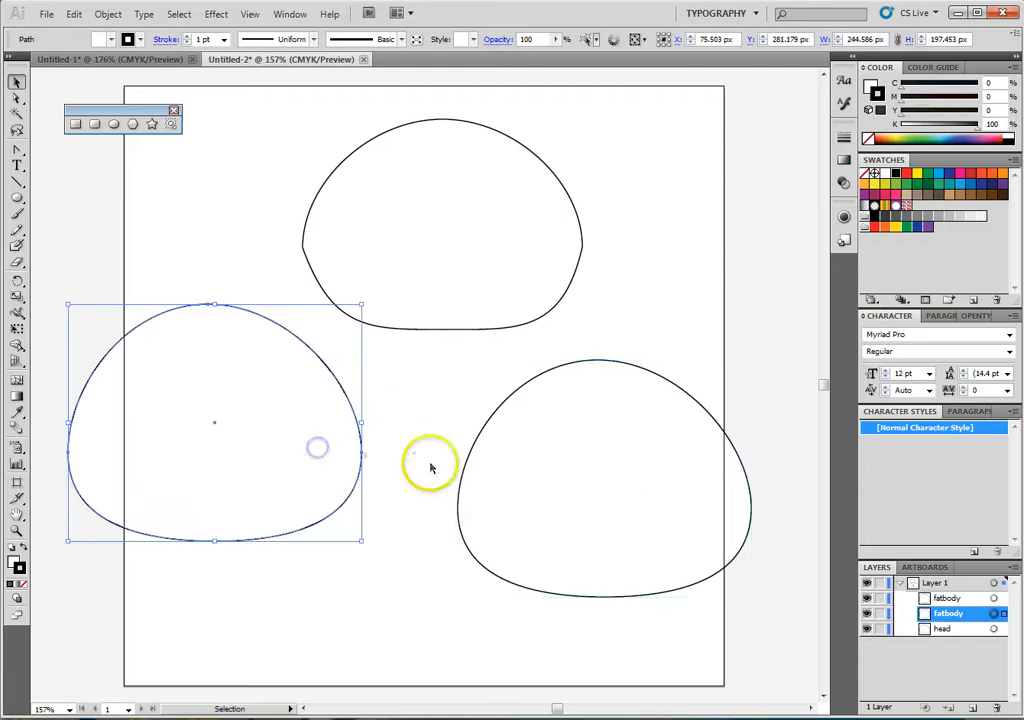
left_click_drag(600, 497, 555, 508)
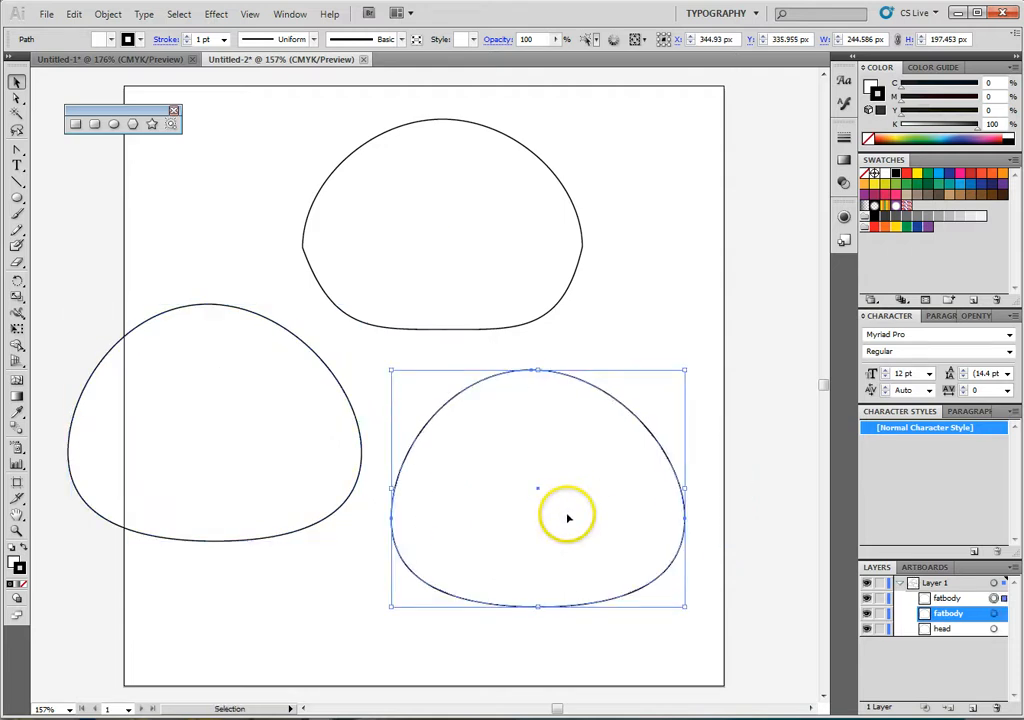
key("Delete")
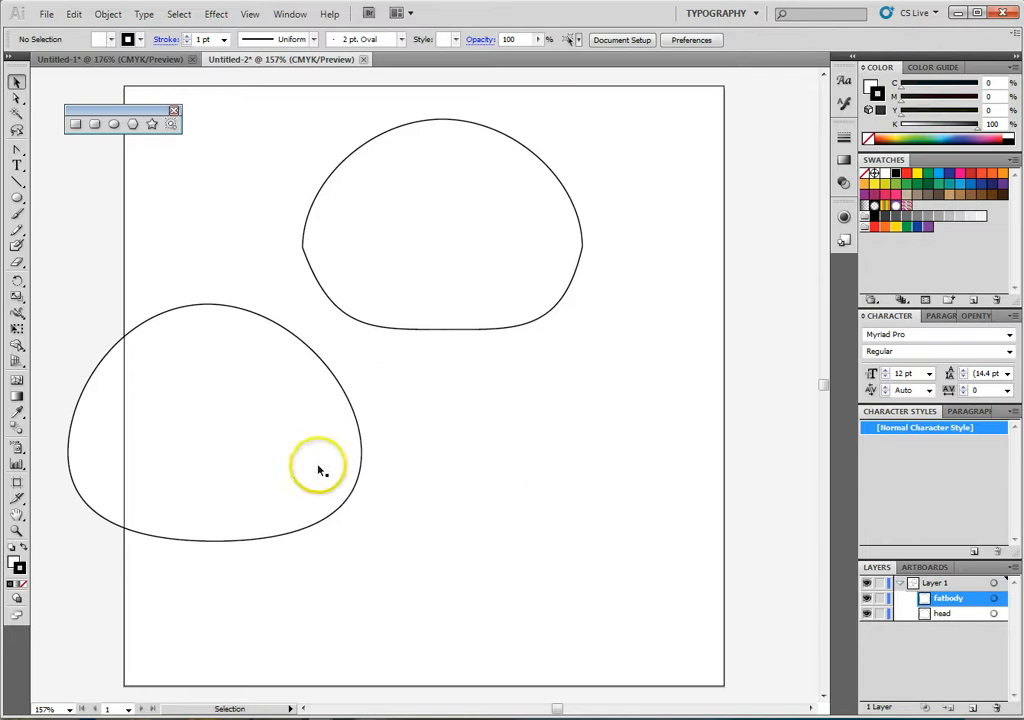
- Place fatbody below the head at about X 265 px, Y 338 px and make a hidden duplicate of it named fatbody KEEP
left_click_drag(325, 468, 556, 537)
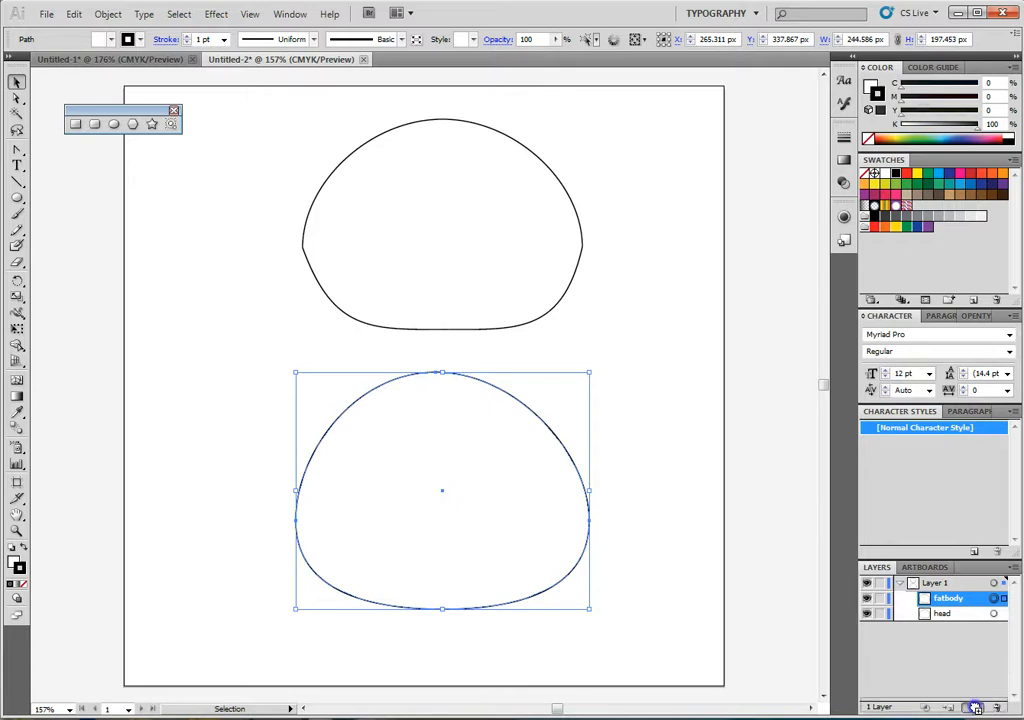
left_click_drag(975, 707, 975, 707)
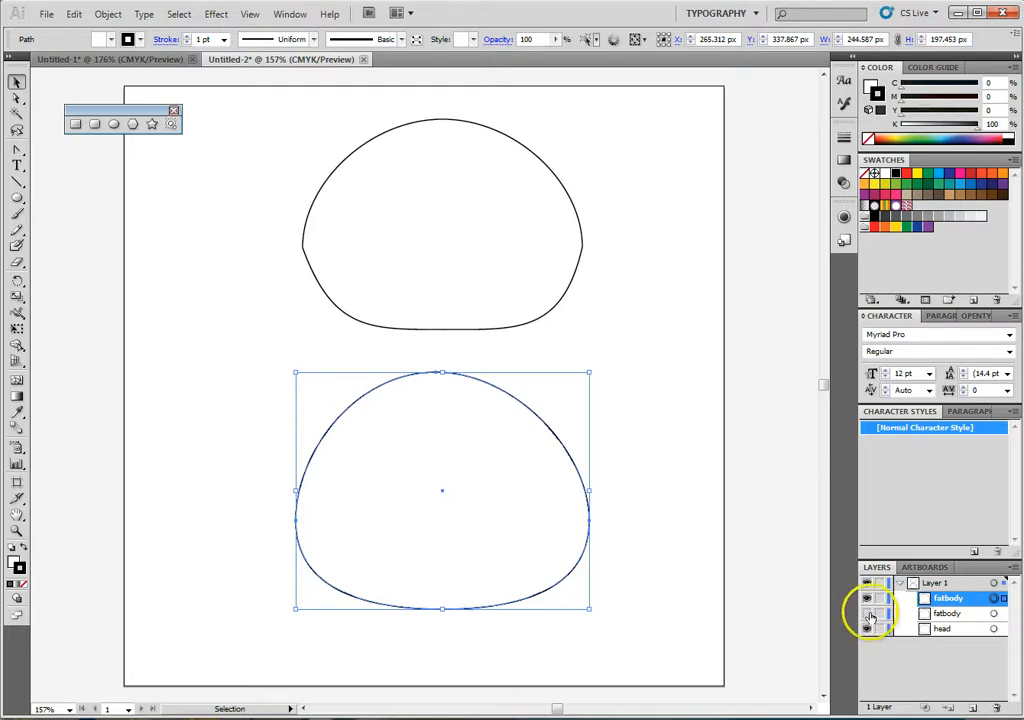
double_click(964, 614)
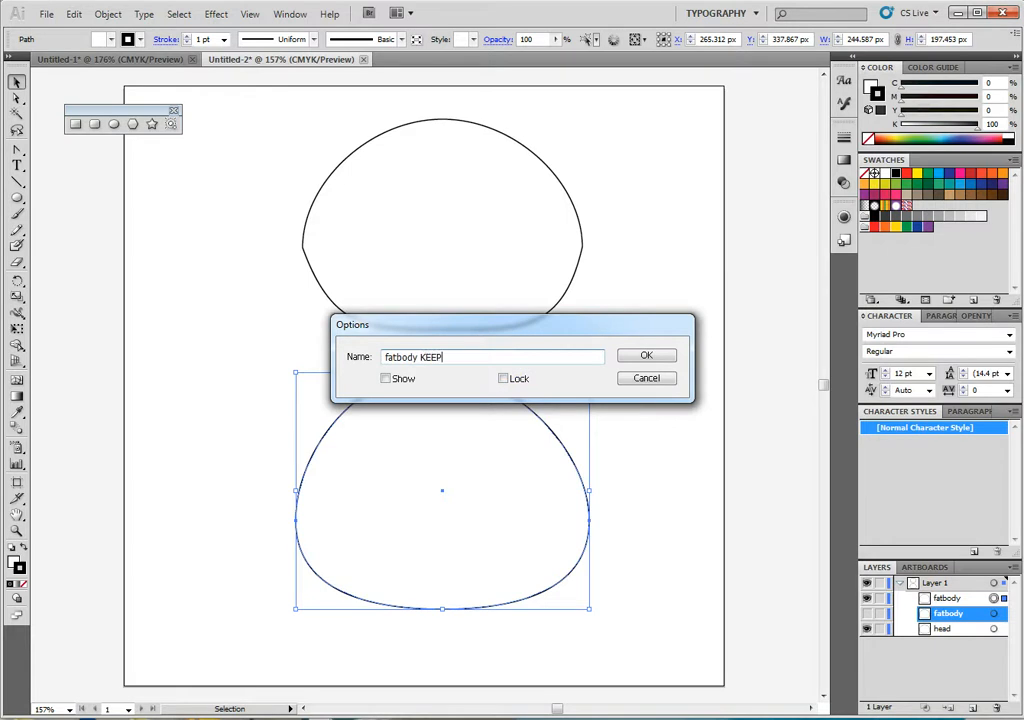
key("Return")
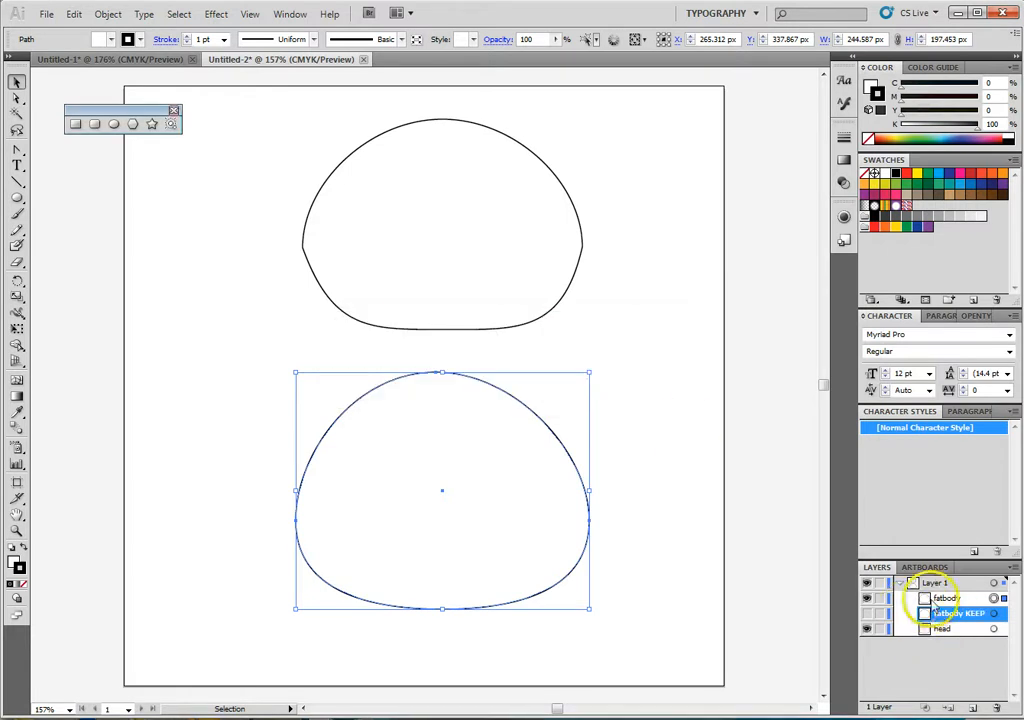
left_click(934, 599)
double_click(938, 600)
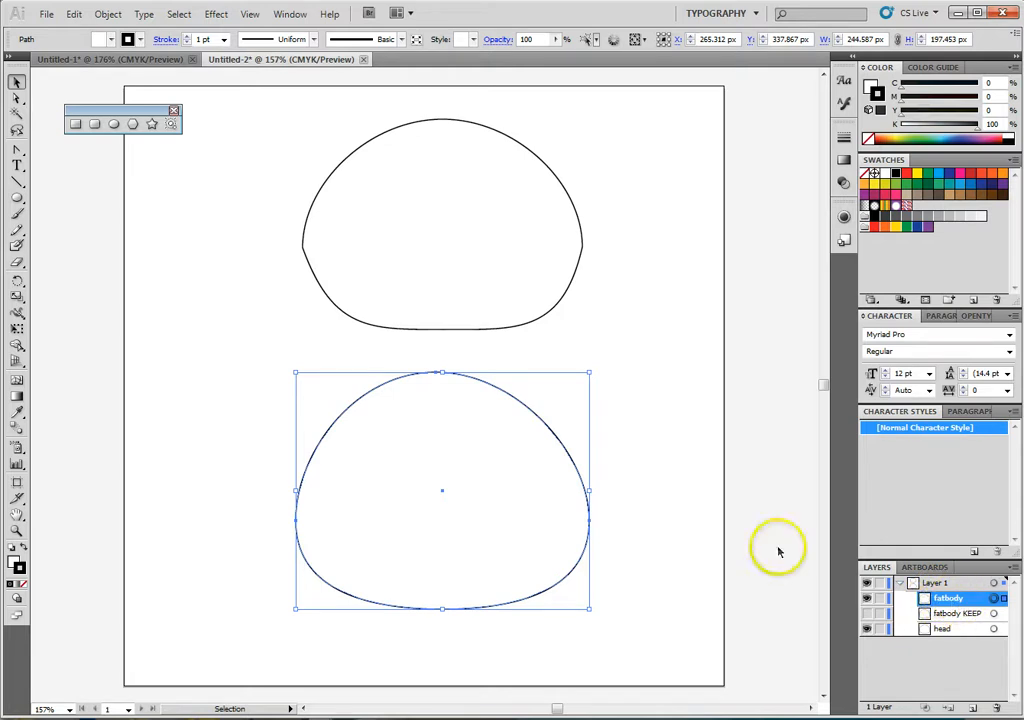
- Draw an ellipse about 183 × 161 px over the lower middle of fatbody, extending past its bottom edge
left_click(113, 123)
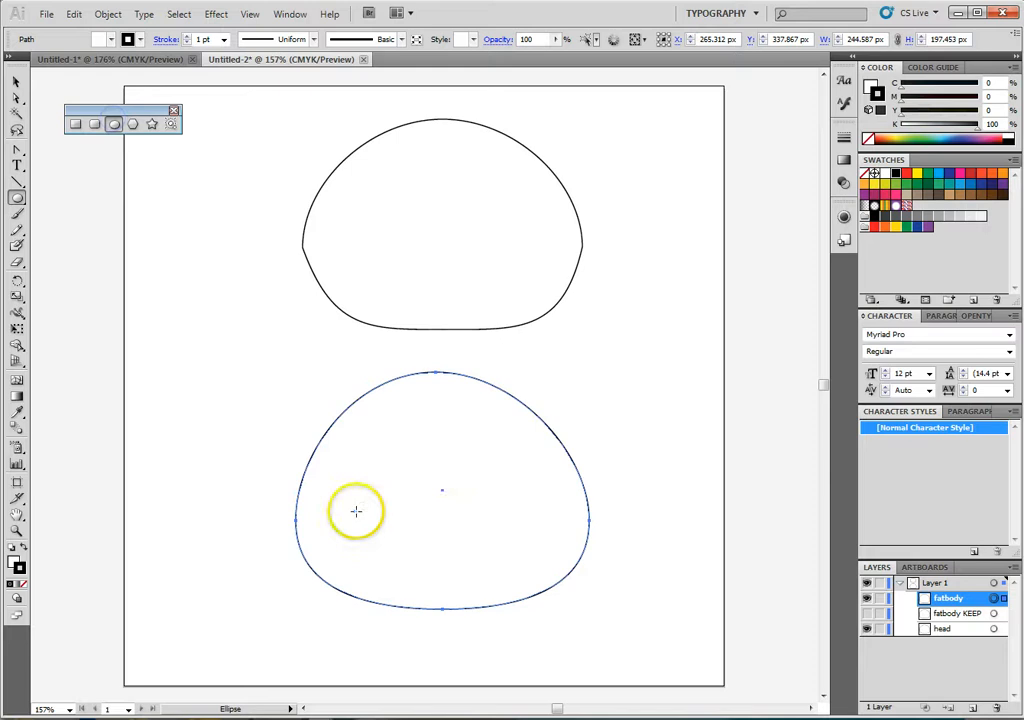
left_click_drag(331, 468, 550, 661)
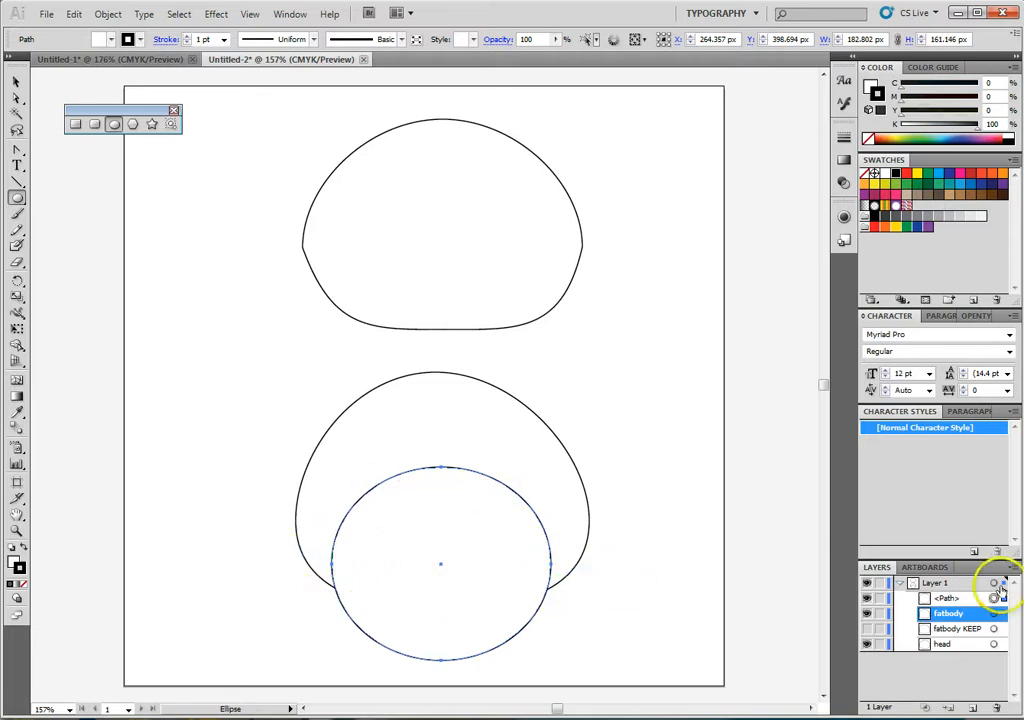
left_click(952, 599)
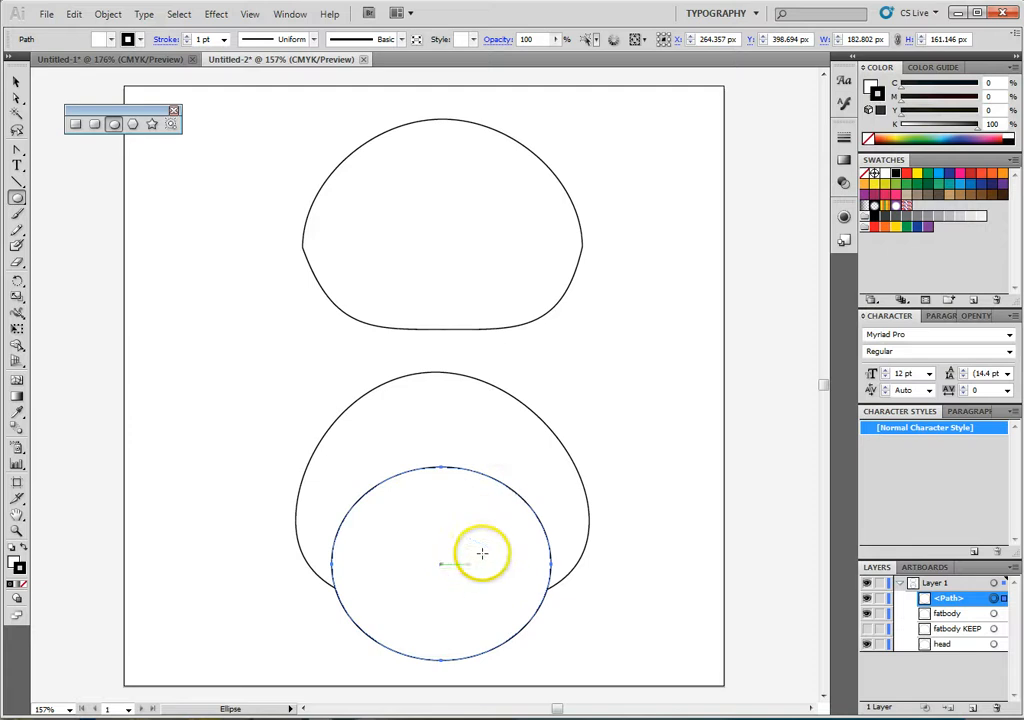
- Select the new ellipse together with fatbody and reduce them to their overlapping area with the Pathfinder Intersect operation
left_click(290, 14)
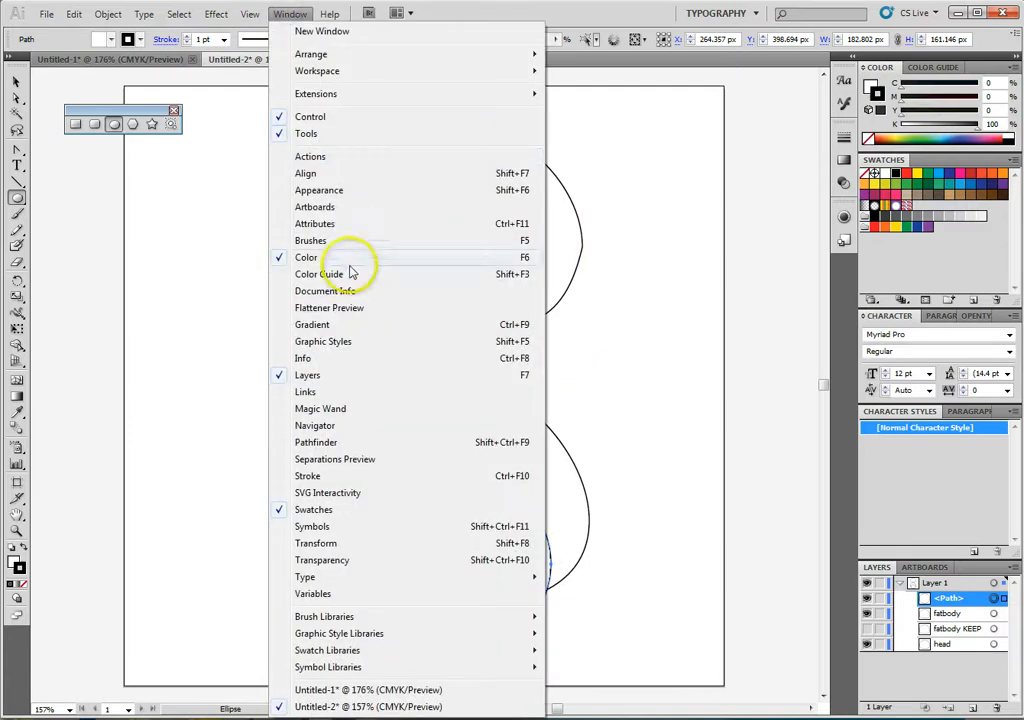
left_click(366, 443)
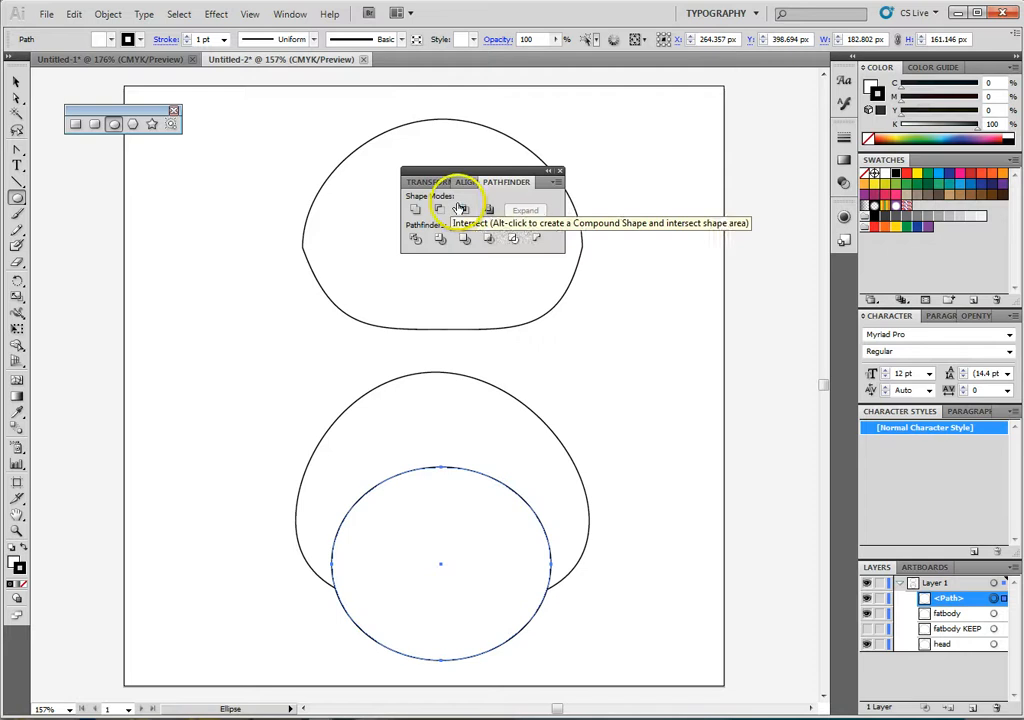
left_click_drag(516, 171, 724, 128)
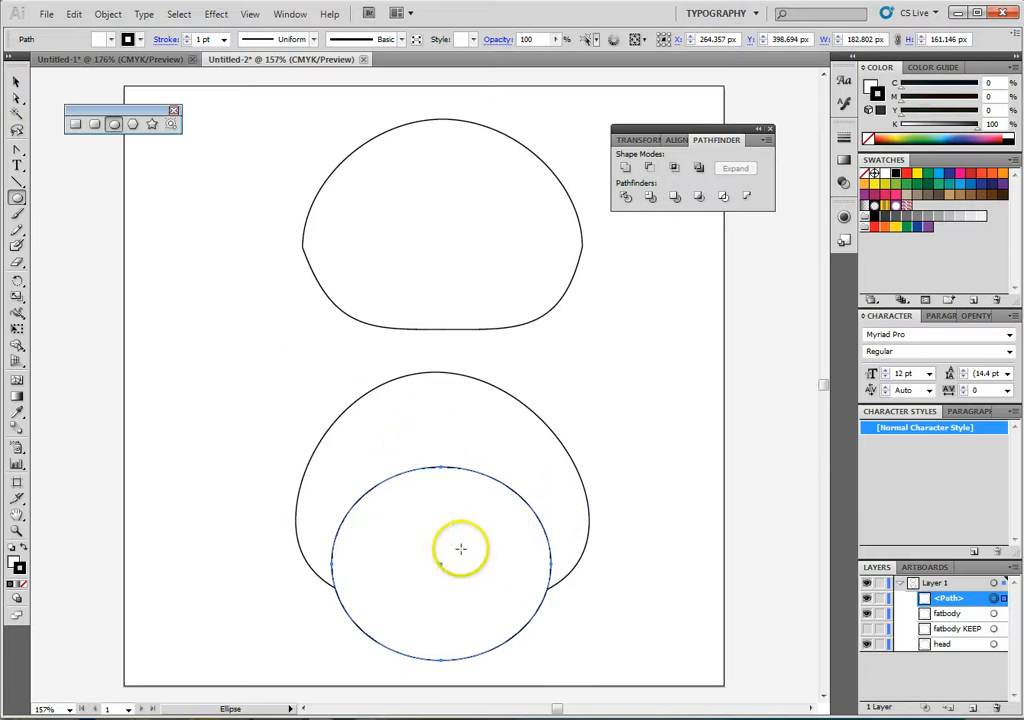
left_click(20, 84)
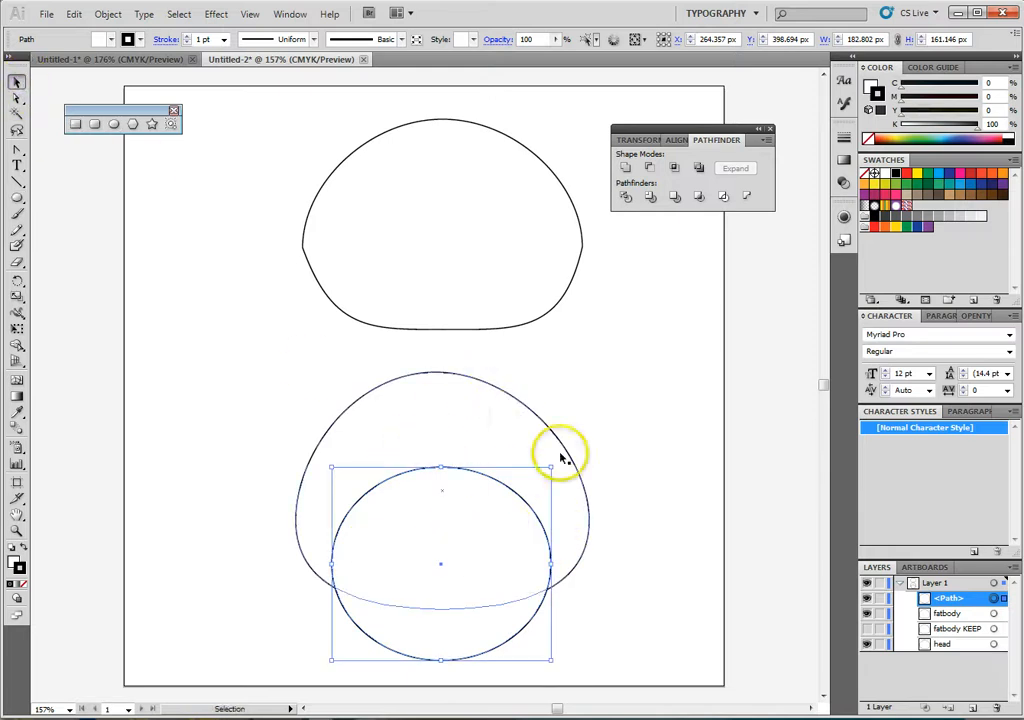
left_click(460, 417, "shift")
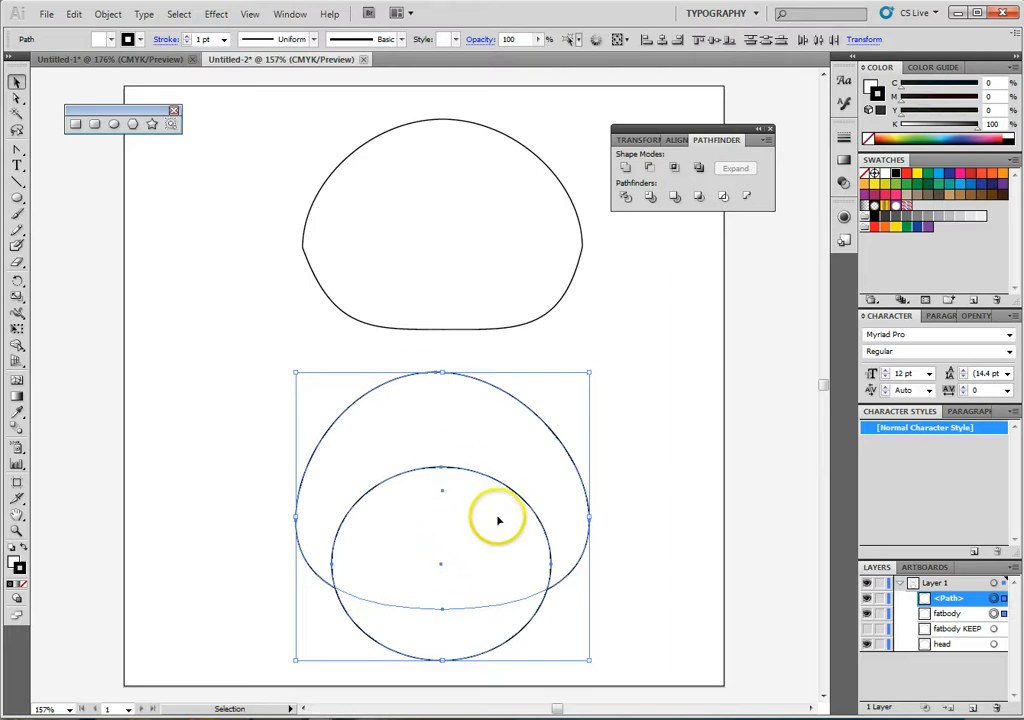
left_click(677, 172)
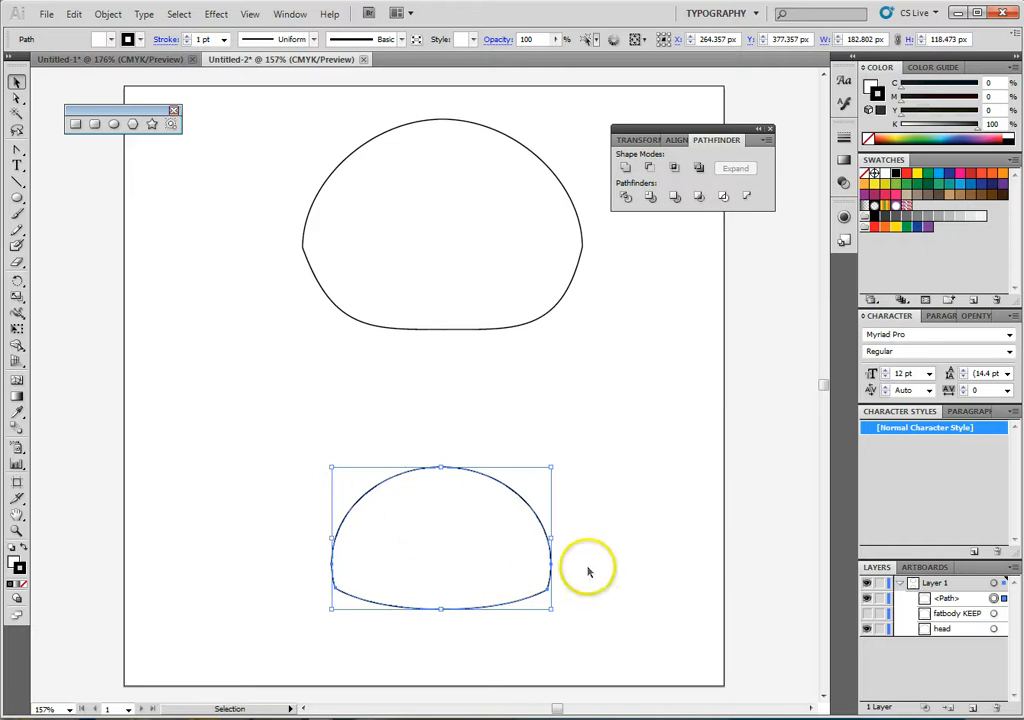
- Rename the intersected shape belly and make the hidden fatbody KEEP visible again
left_click(646, 568)
double_click(945, 598)
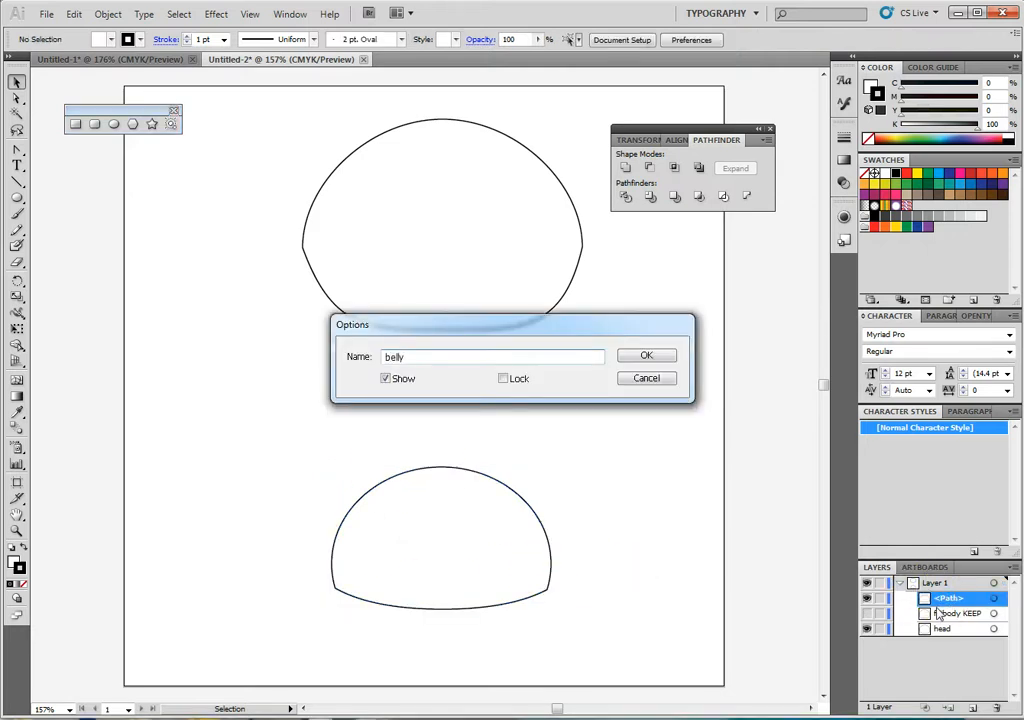
key("Return")
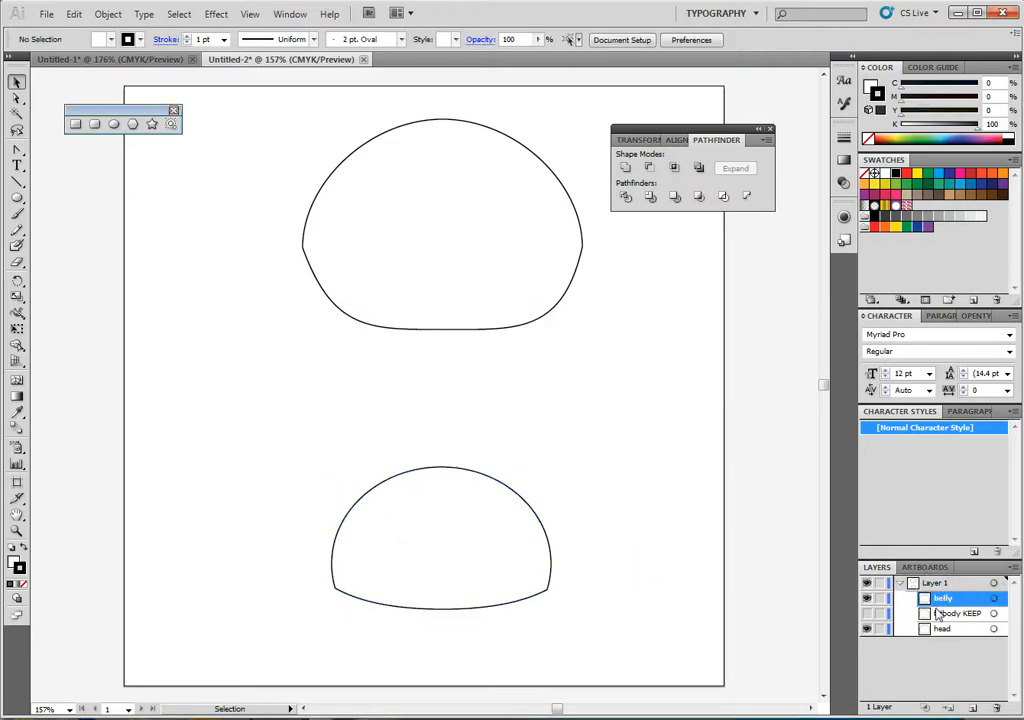
left_click(866, 613)
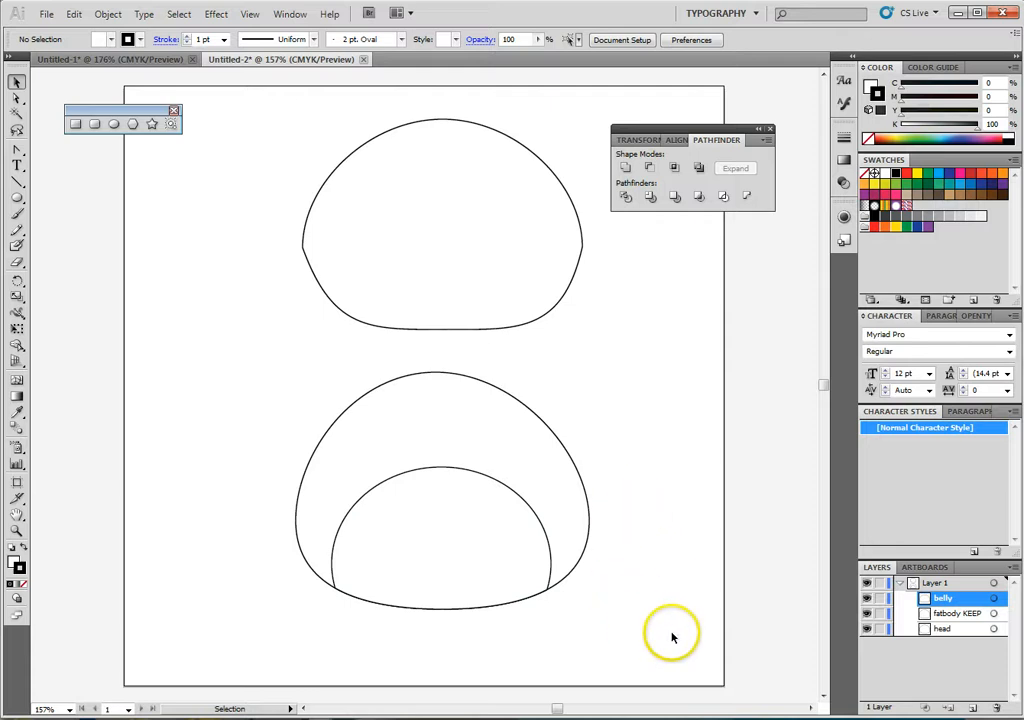
- Group belly with fatbody KEEP and move the group up and left, to the artboard's lower-left area
left_click(482, 528)
left_click(463, 428, "shift")
right_click(463, 431)
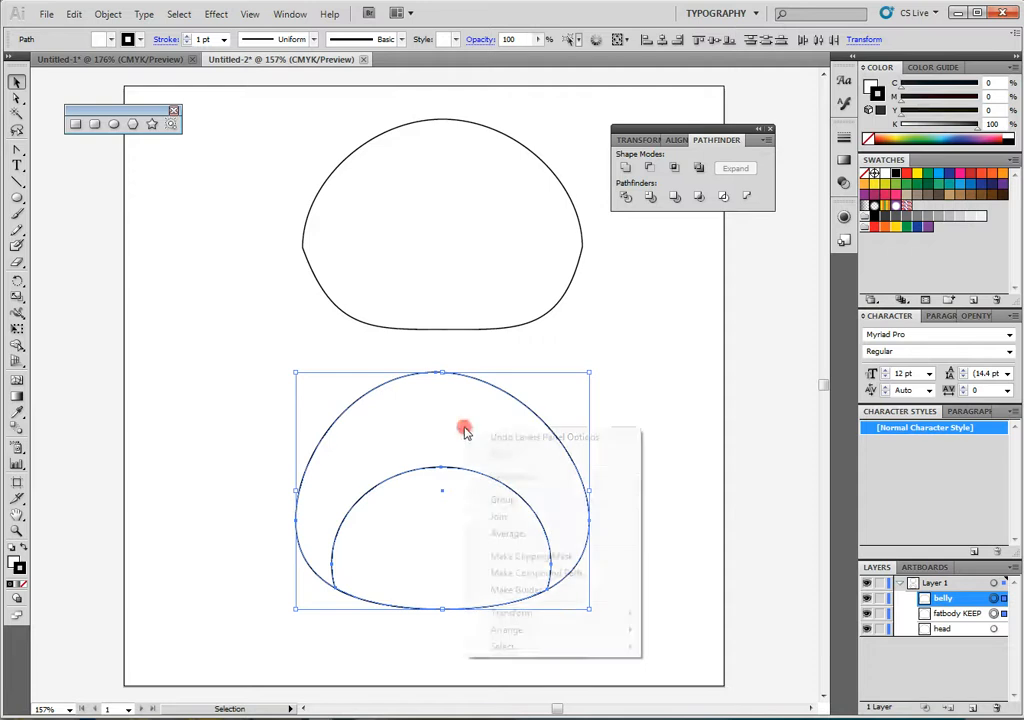
left_click(535, 503)
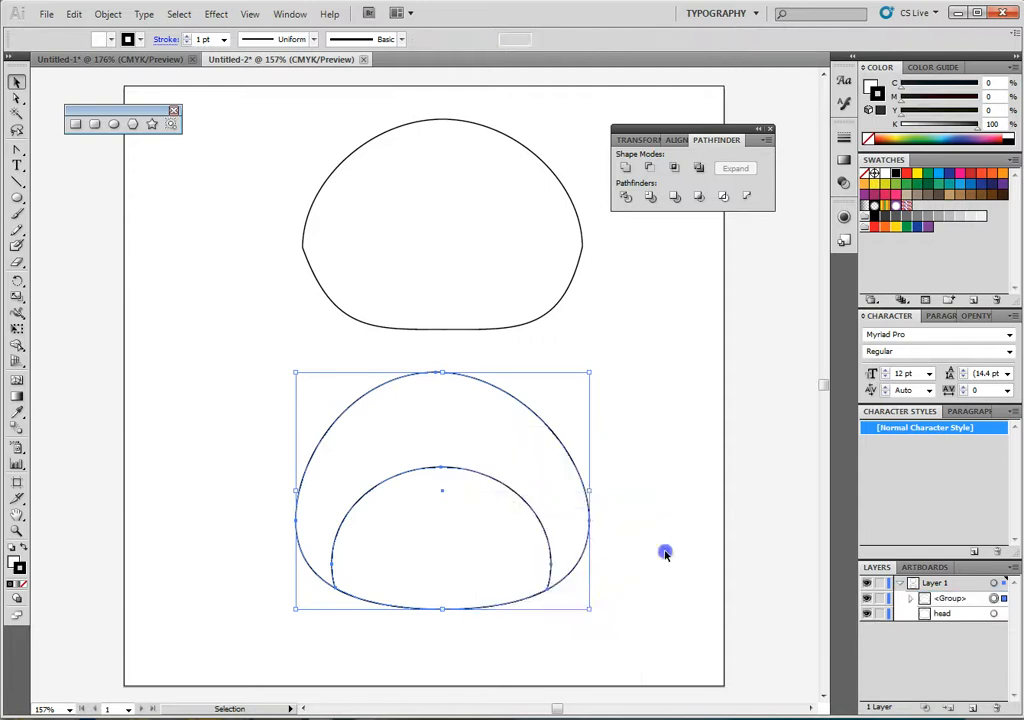
left_click(663, 549)
left_click_drag(528, 478, 379, 446)
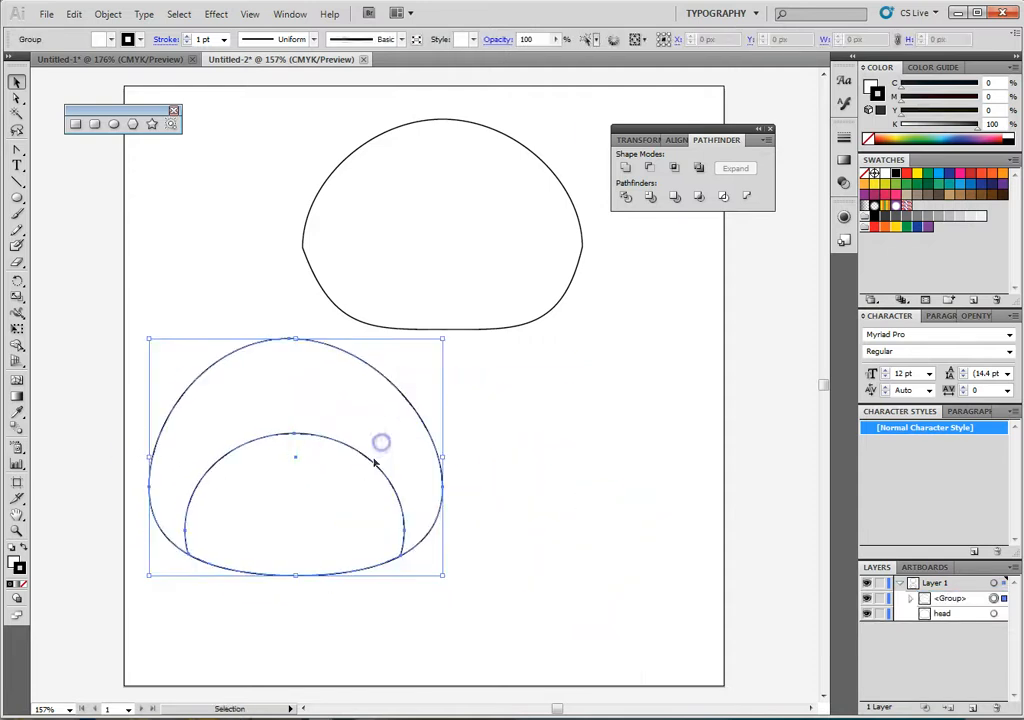
left_click(628, 460)
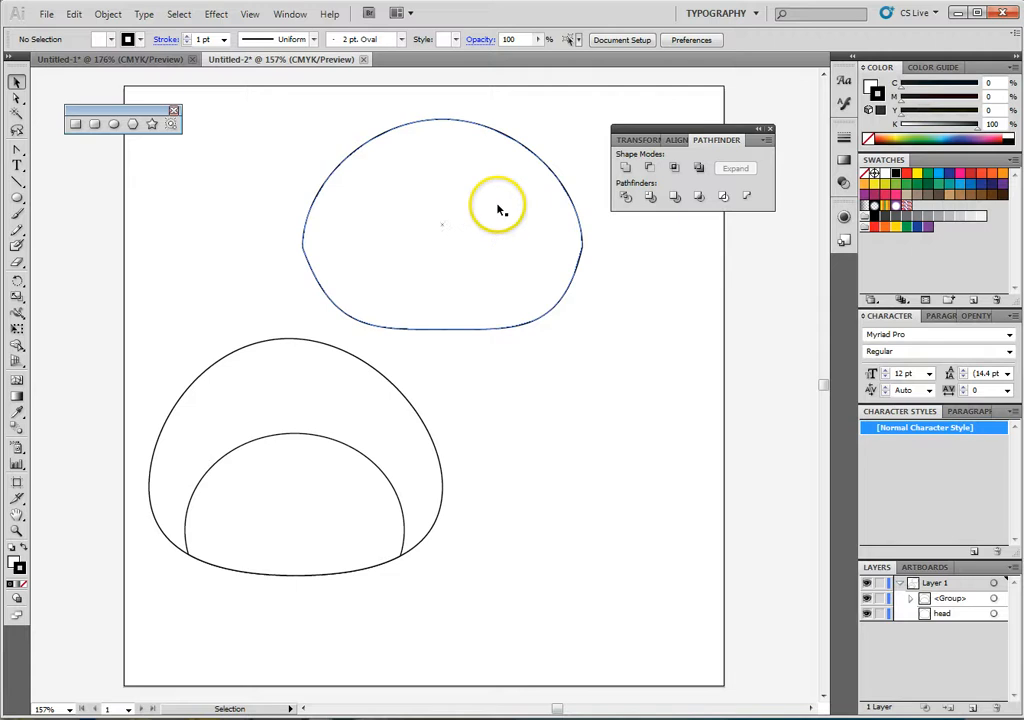
- Draw an upright ellipse about 76 × 99 px in the head's left half and raise its bottom anchor to about Y 149 px
left_click(112, 124)
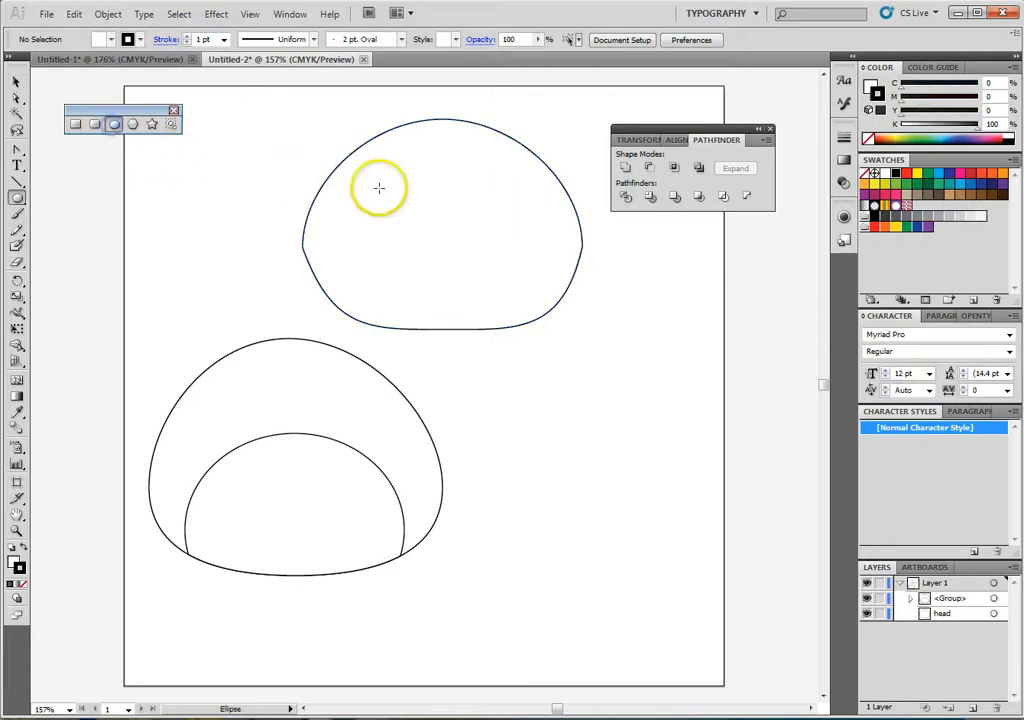
left_click_drag(360, 160, 450, 281)
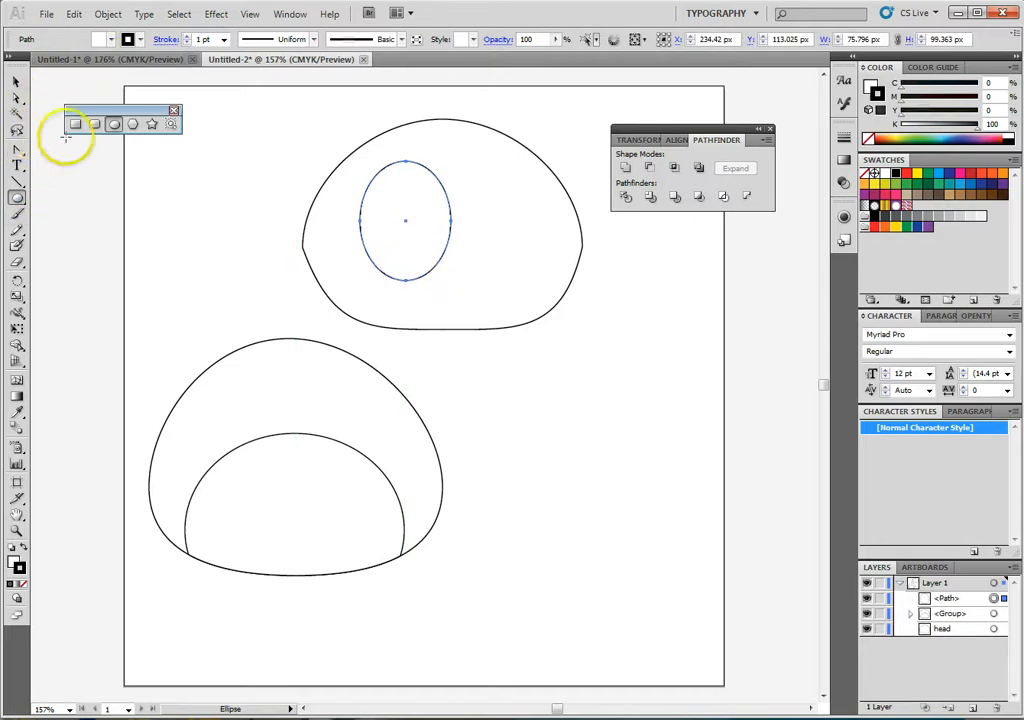
left_click(16, 97)
left_click_drag(406, 280, 407, 265)
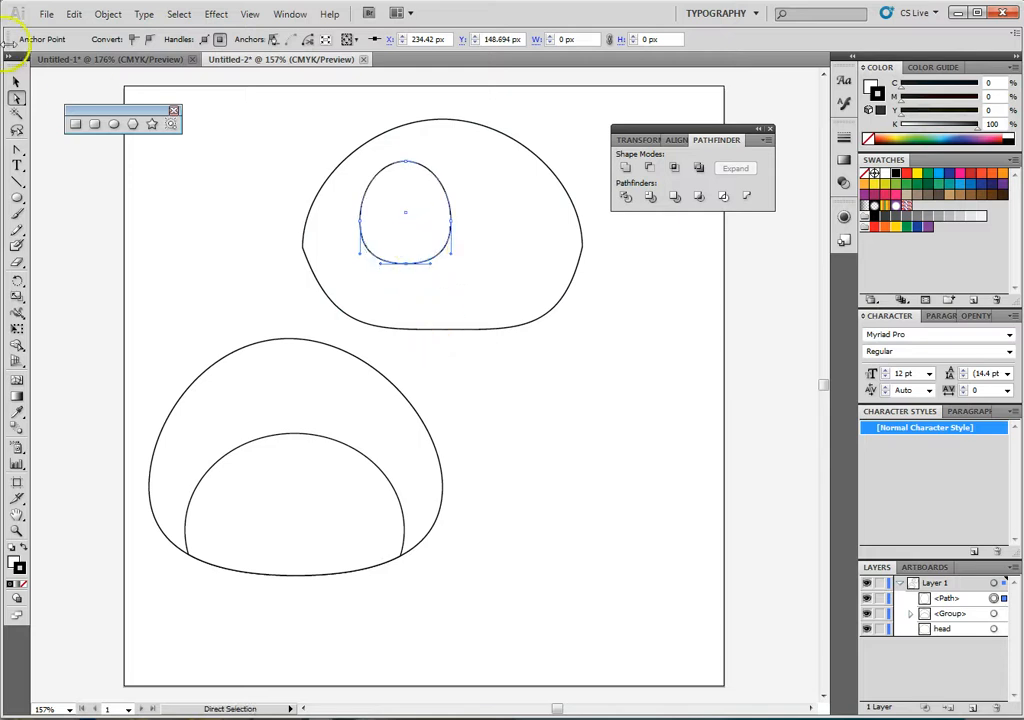
- Duplicate the reshaped ellipse to its right at about X 299 px, slightly overlapping, and merge both with Pathfinder Unite
left_click(16, 78)
left_click(401, 243)
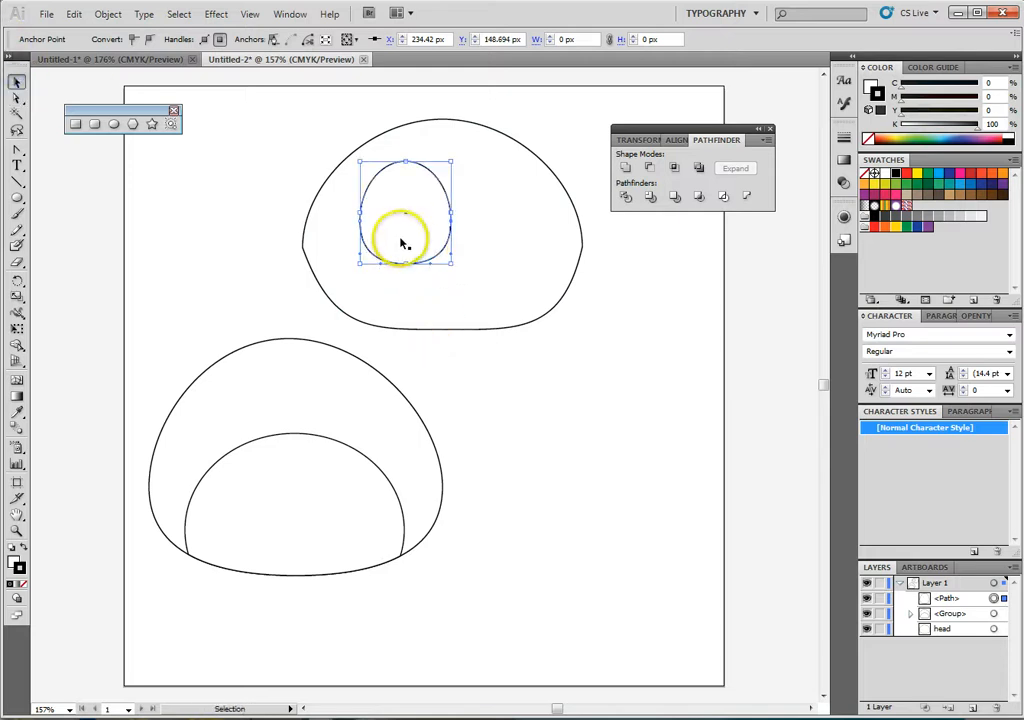
left_click(408, 236)
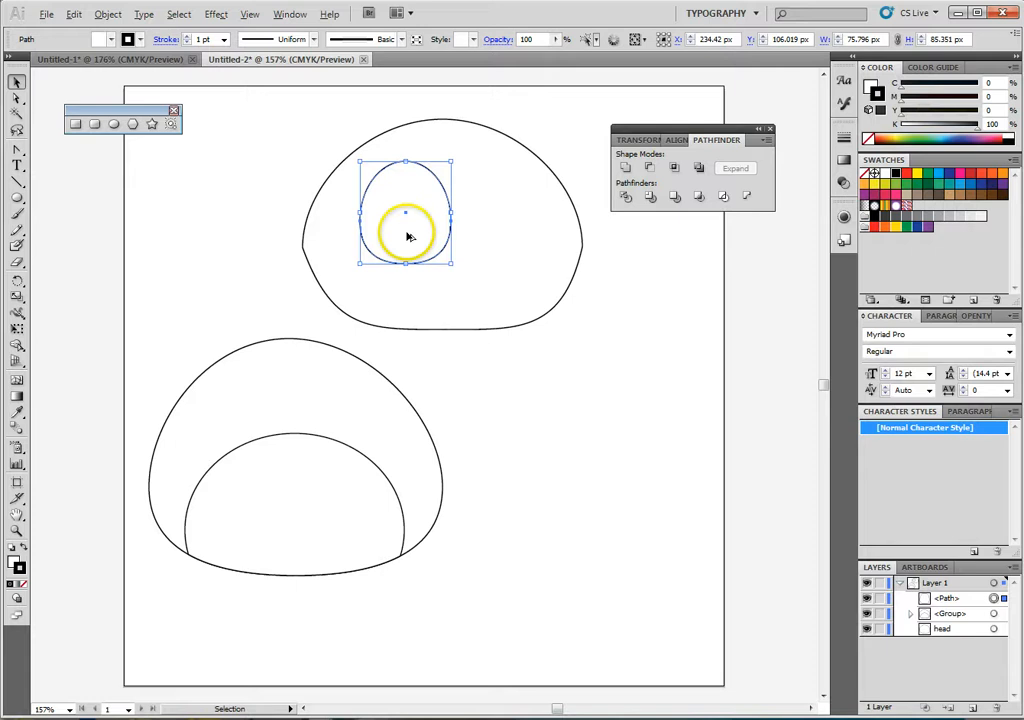
left_click_drag(408, 236, 482, 237)
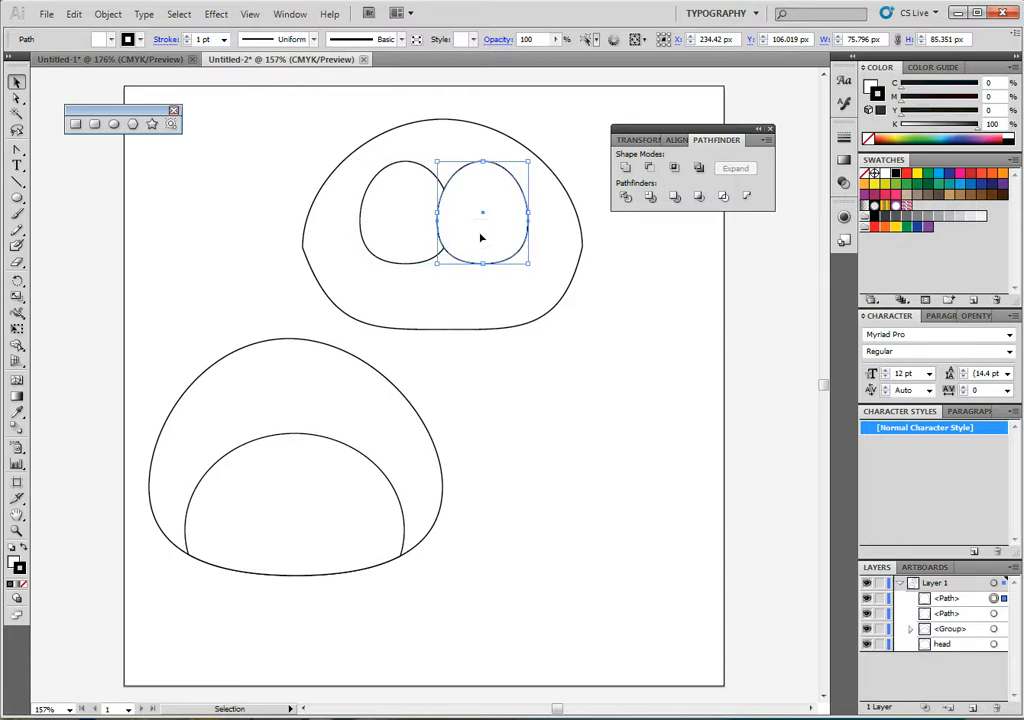
left_click(418, 222, "shift")
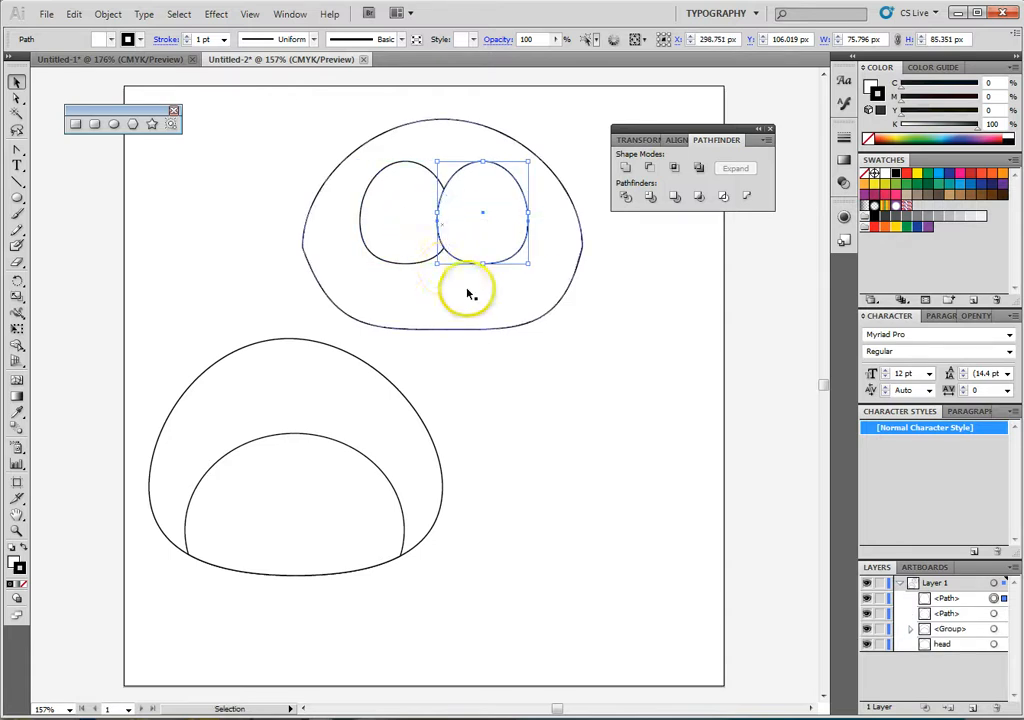
left_click(405, 238, "shift")
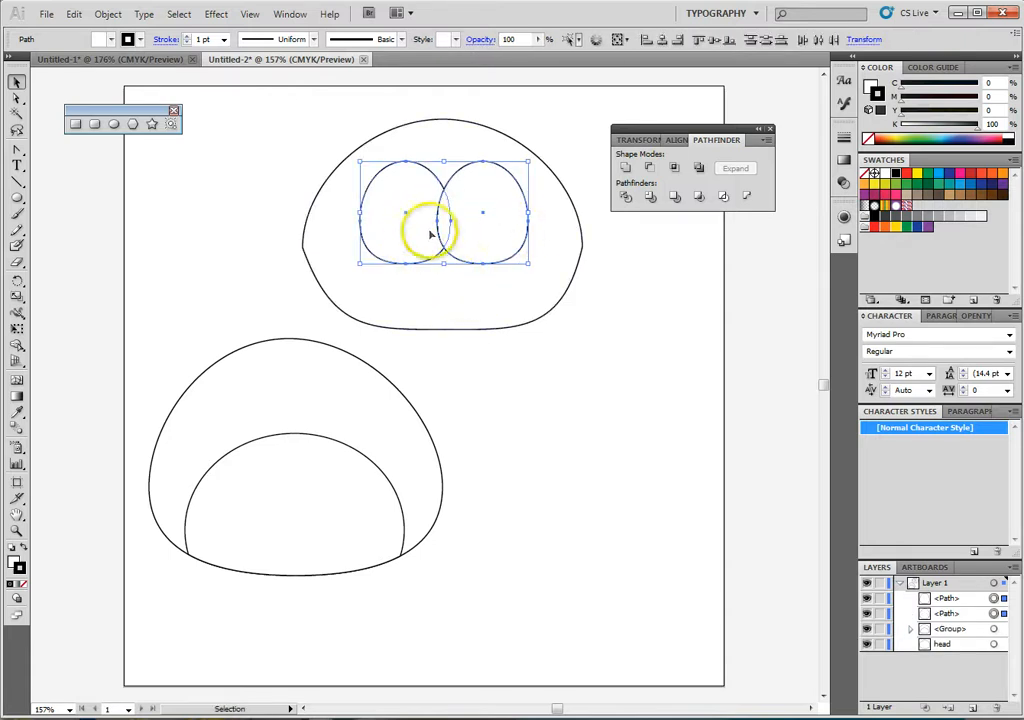
left_click(625, 169)
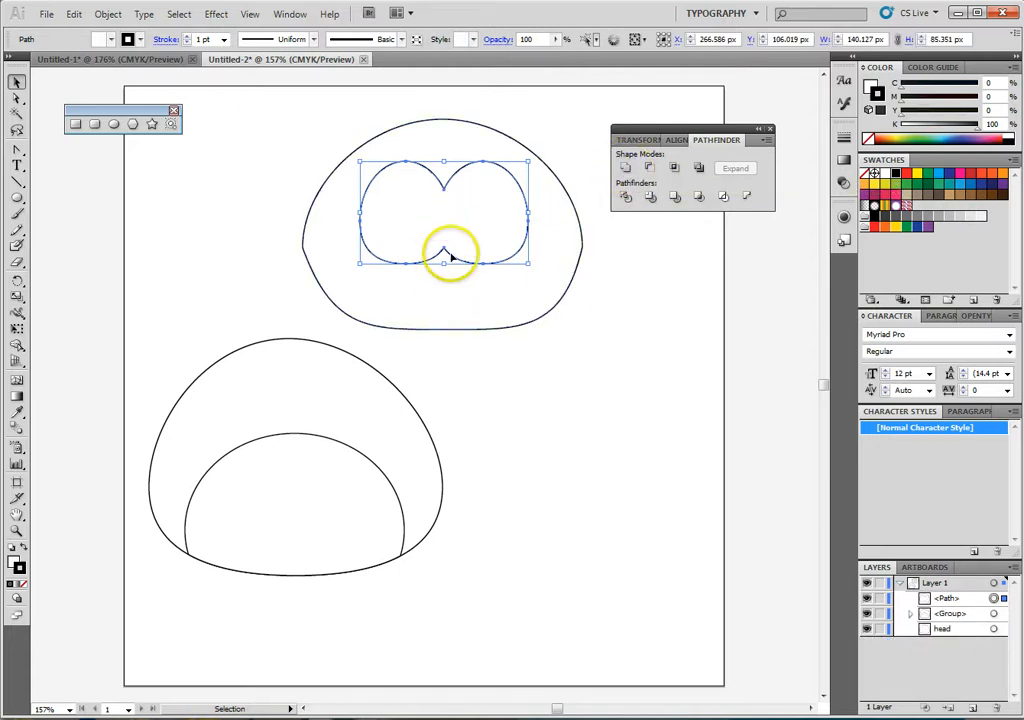
- Enlarge the united shape inside the head to about 167 × 113 px by stretching it on all sides
left_click_drag(444, 262, 444, 289)
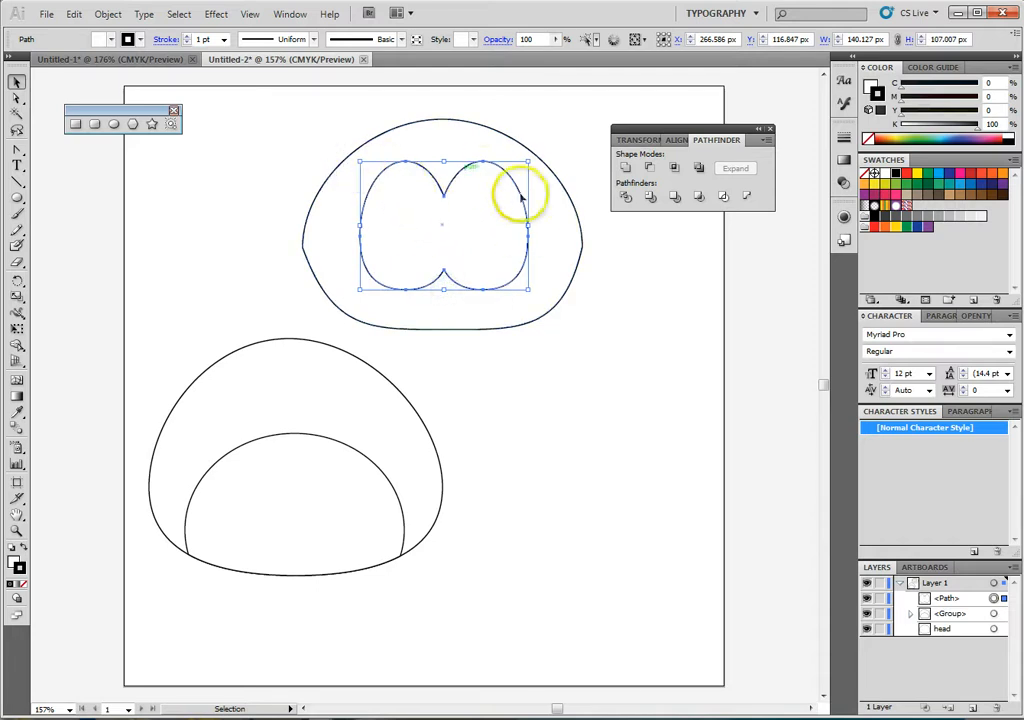
left_click_drag(528, 226, 540, 226)
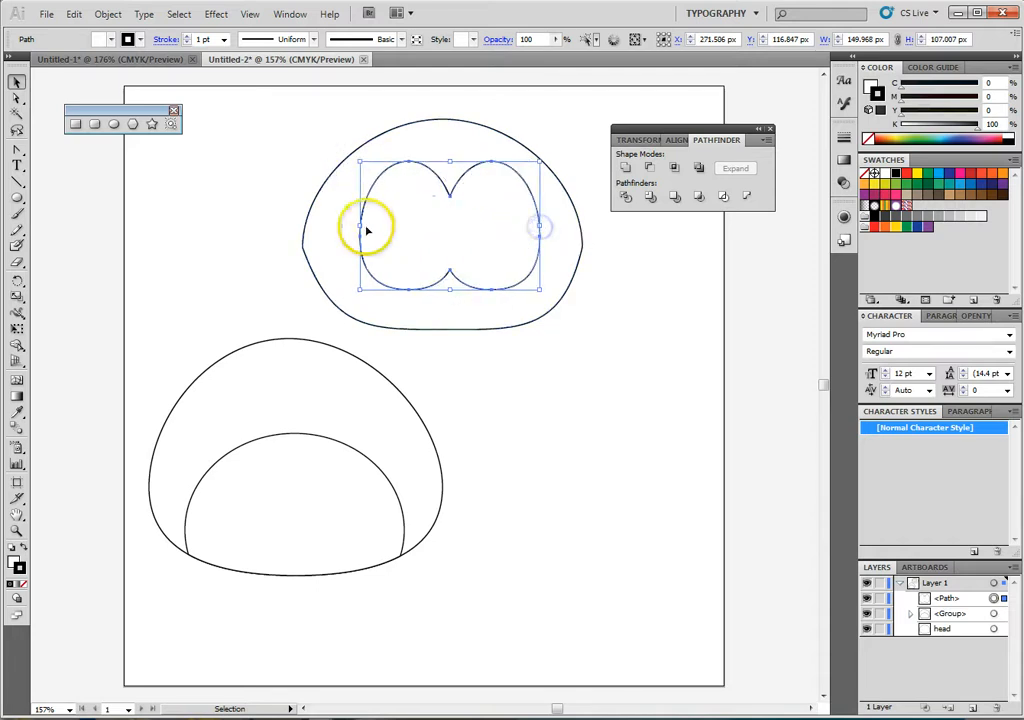
left_click_drag(357, 225, 340, 226)
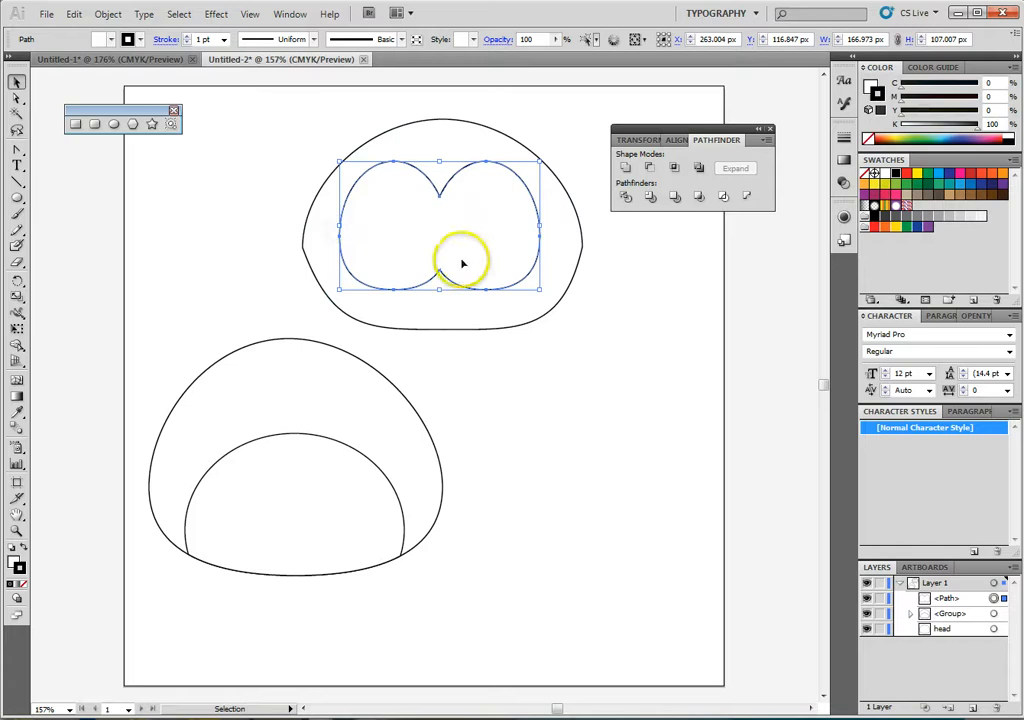
left_click_drag(440, 290, 440, 295)
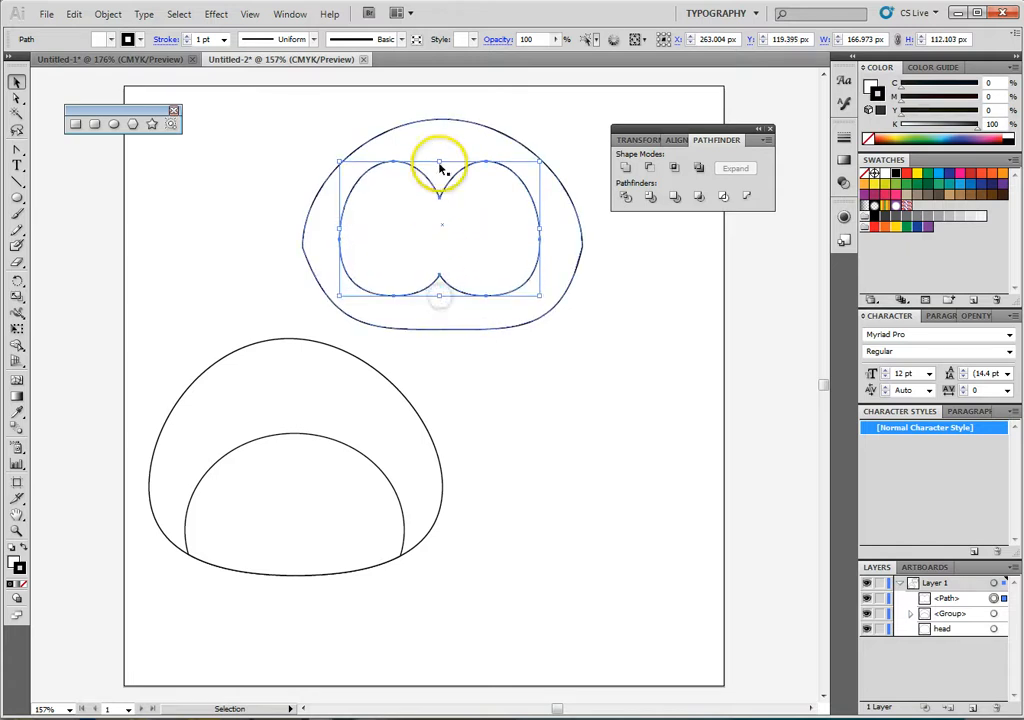
left_click_drag(439, 162, 436, 159)
left_click(464, 238)
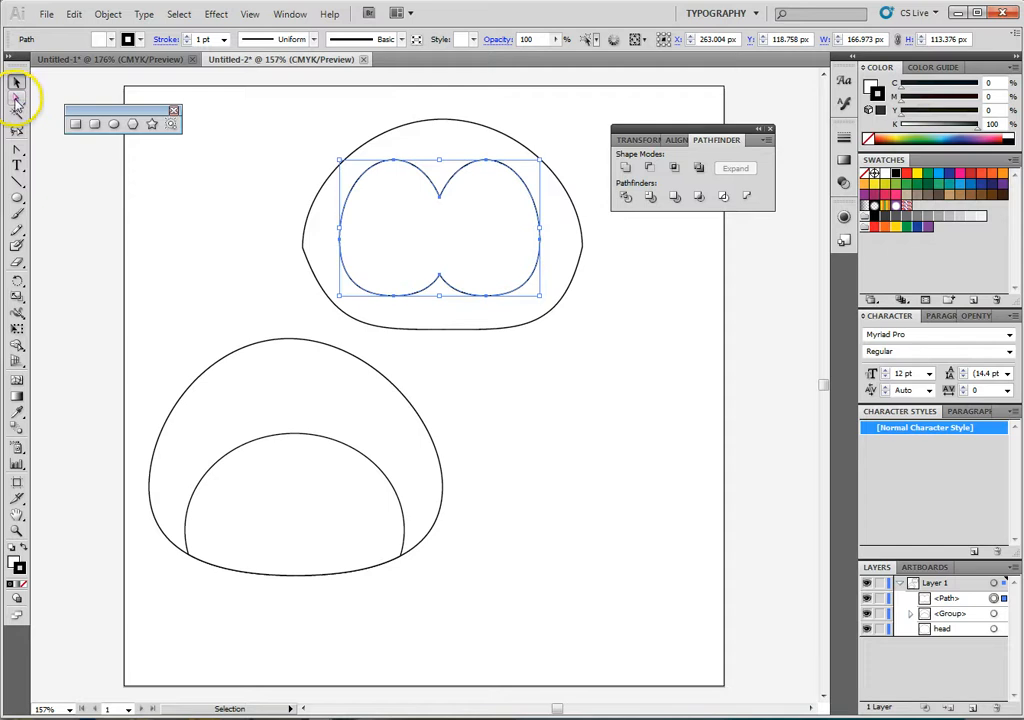
- Pull the united shape's side anchors outward to about X 172 px and X 354 px, and lower its bottom notch to flatten it
left_click(16, 100)
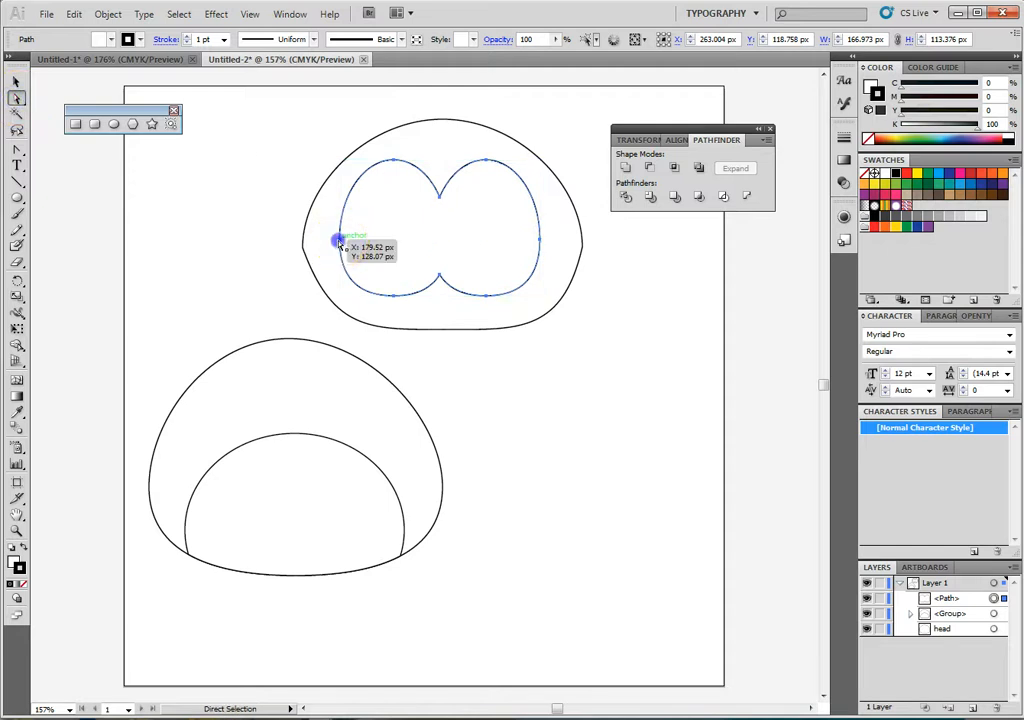
left_click_drag(339, 242, 331, 238)
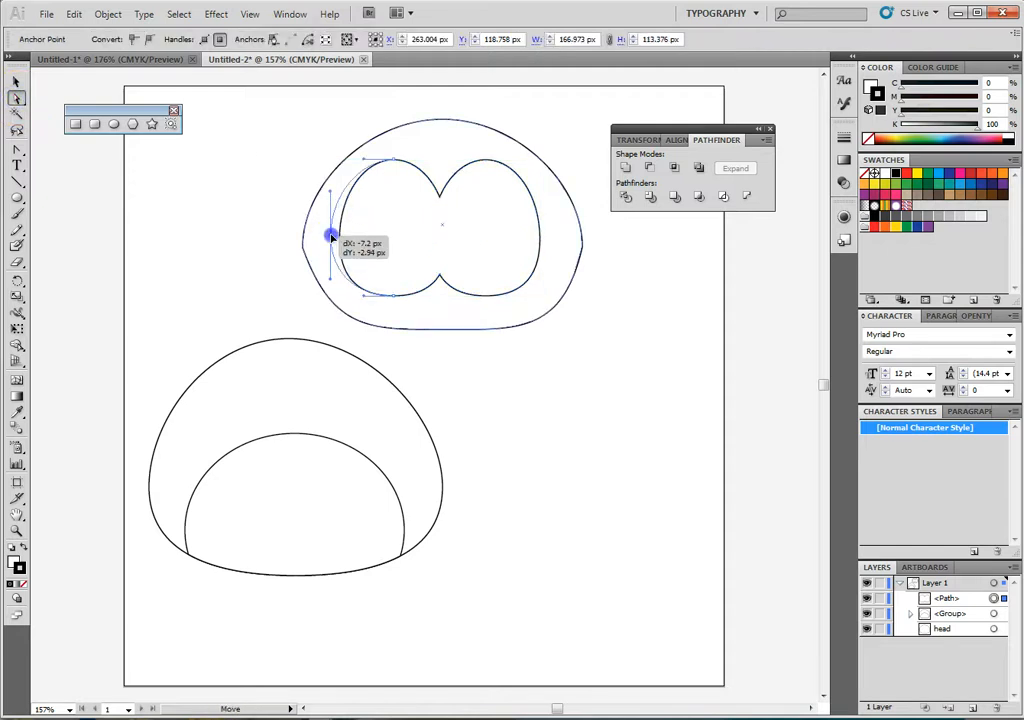
left_click(541, 241)
left_click_drag(541, 241, 548, 239)
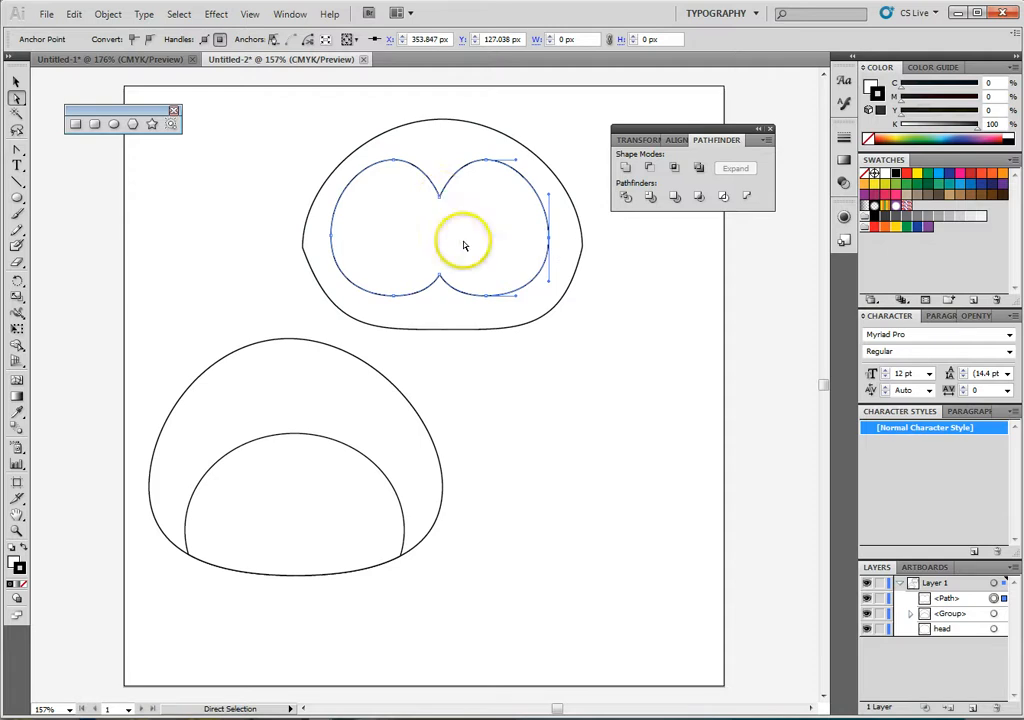
left_click_drag(440, 273, 441, 294)
left_click(600, 333)
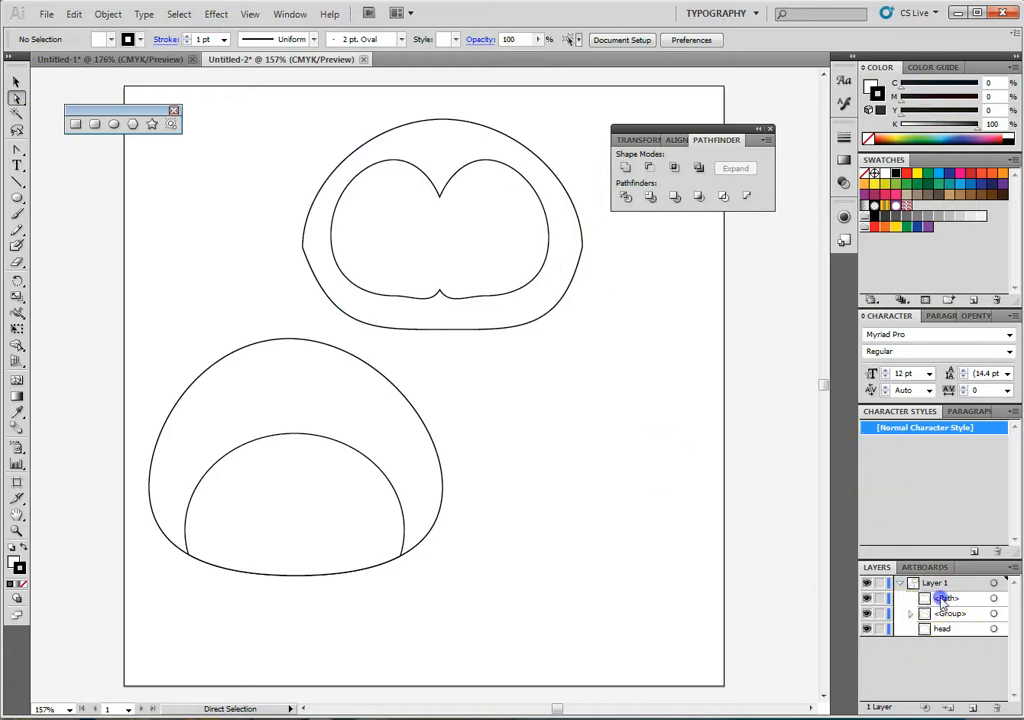
- Identify the united shape by toggling its visibility in the layer list and rename it face
left_click(866, 598)
left_click(866, 599)
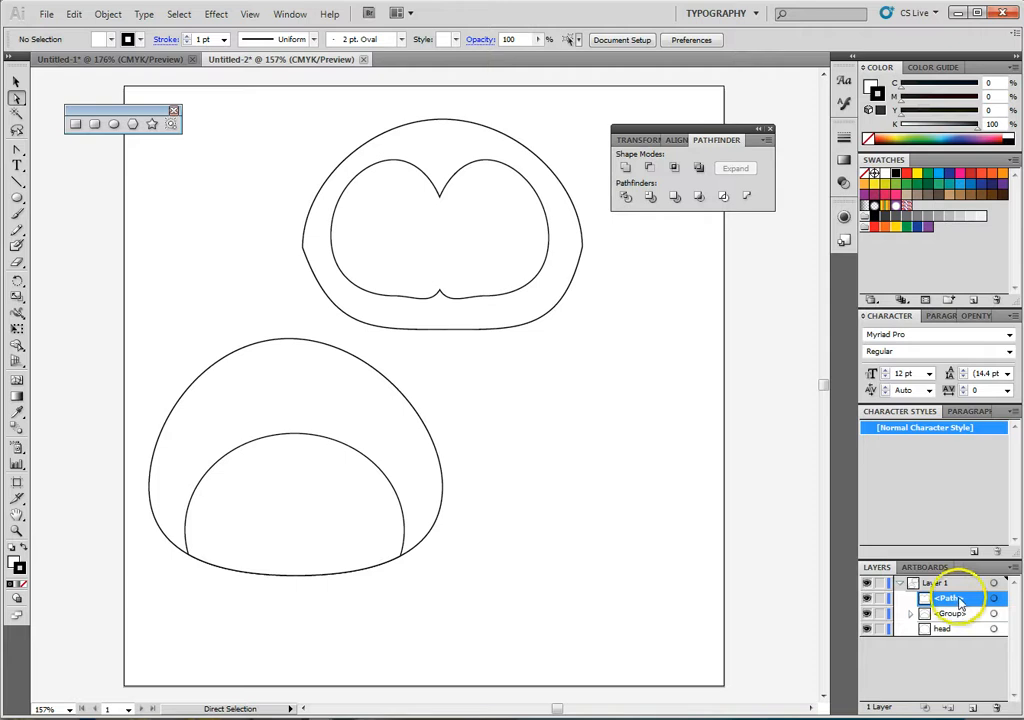
left_click(908, 614)
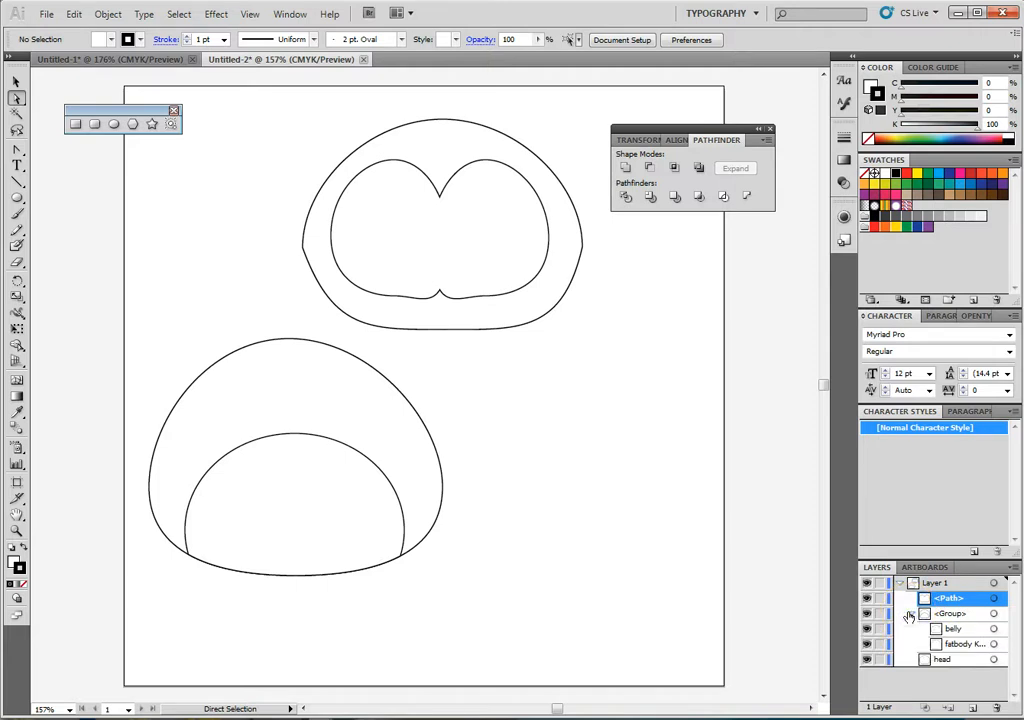
left_click(908, 614)
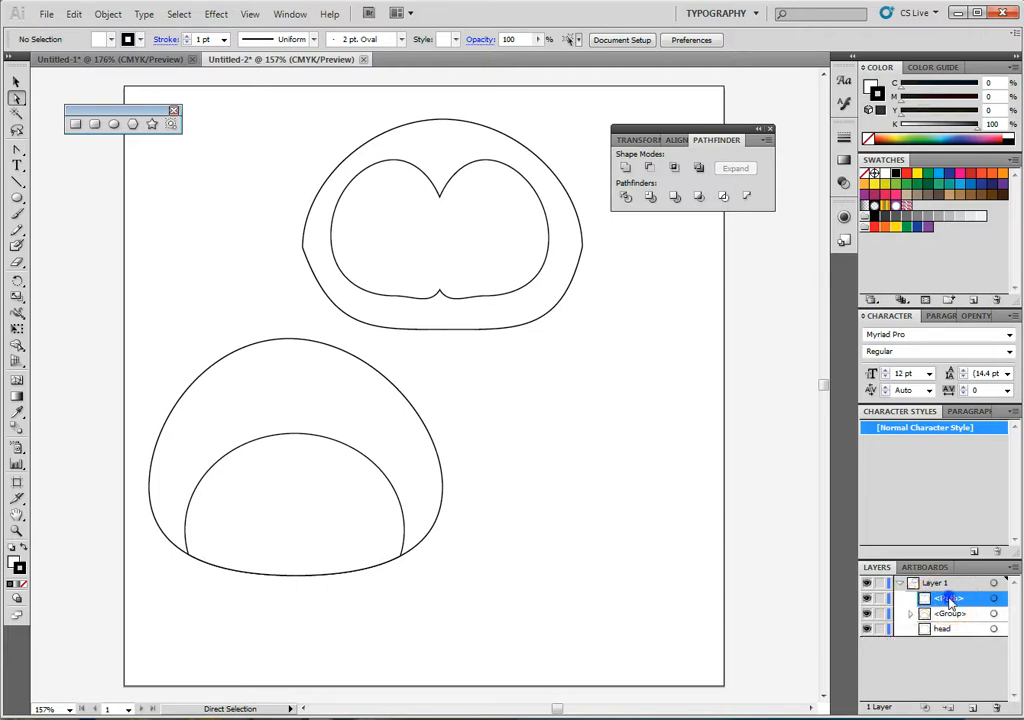
double_click(950, 598)
type("face")
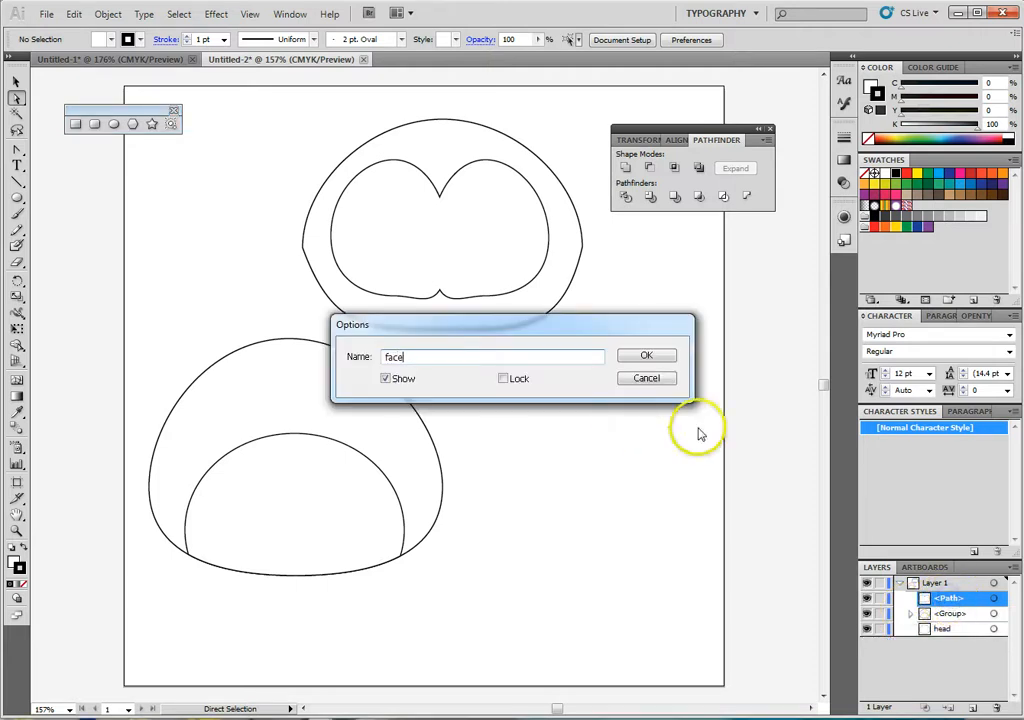
left_click(650, 356)
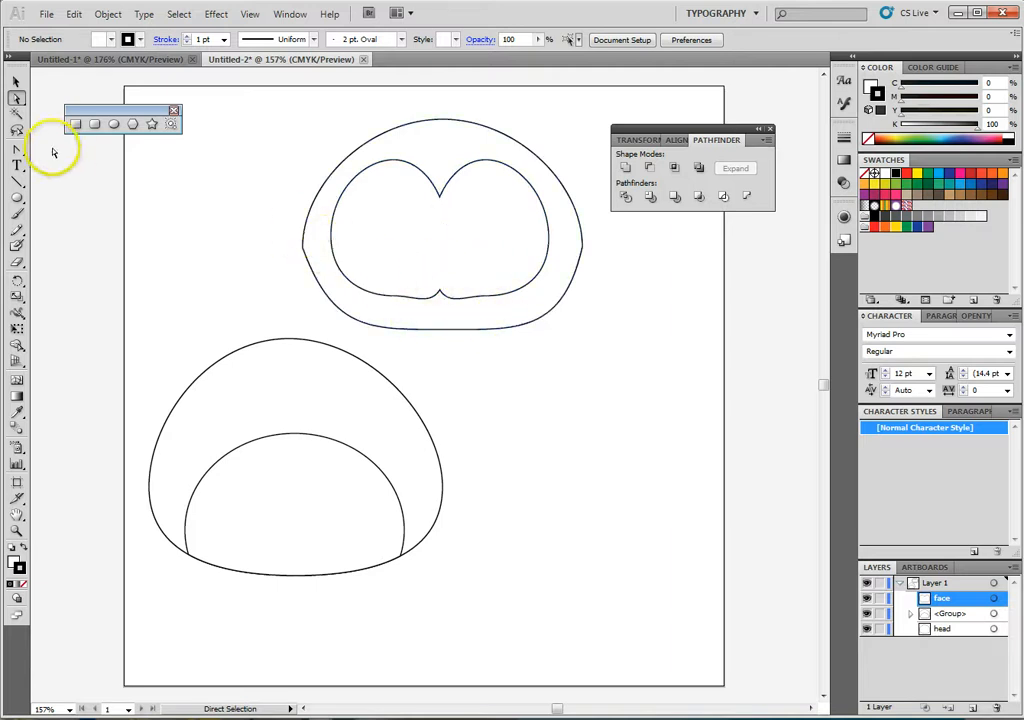
- Draw an ellipse about 73 × 42 px over the face's bottom notch and nudge it down to about Y 165 px
left_click(114, 126)
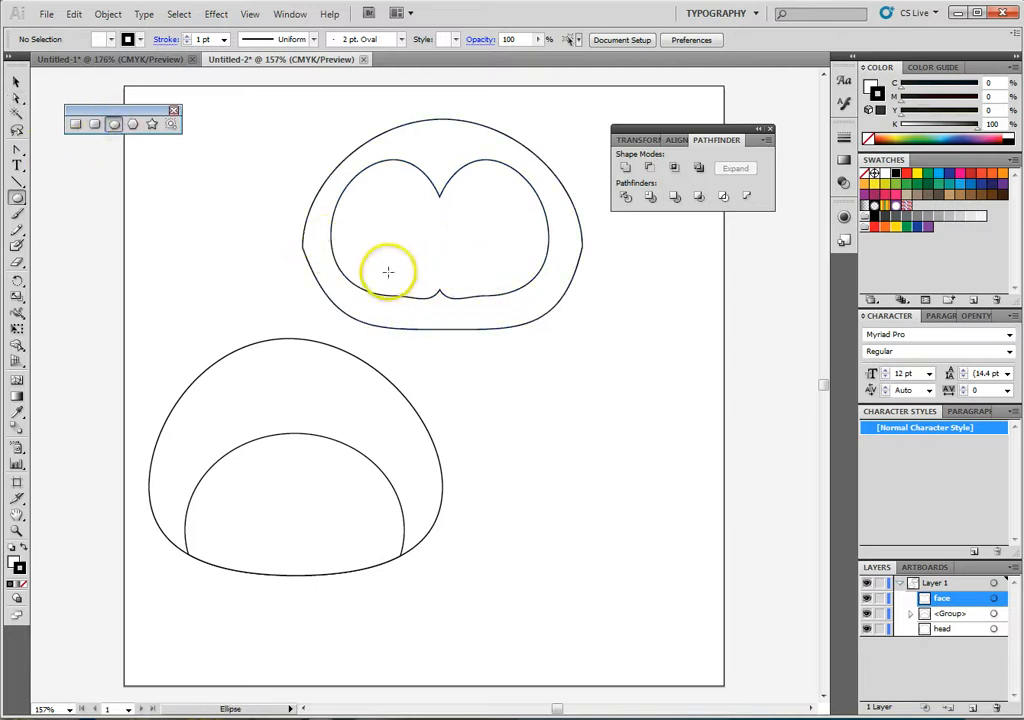
left_click_drag(389, 268, 441, 291)
left_click(16, 81)
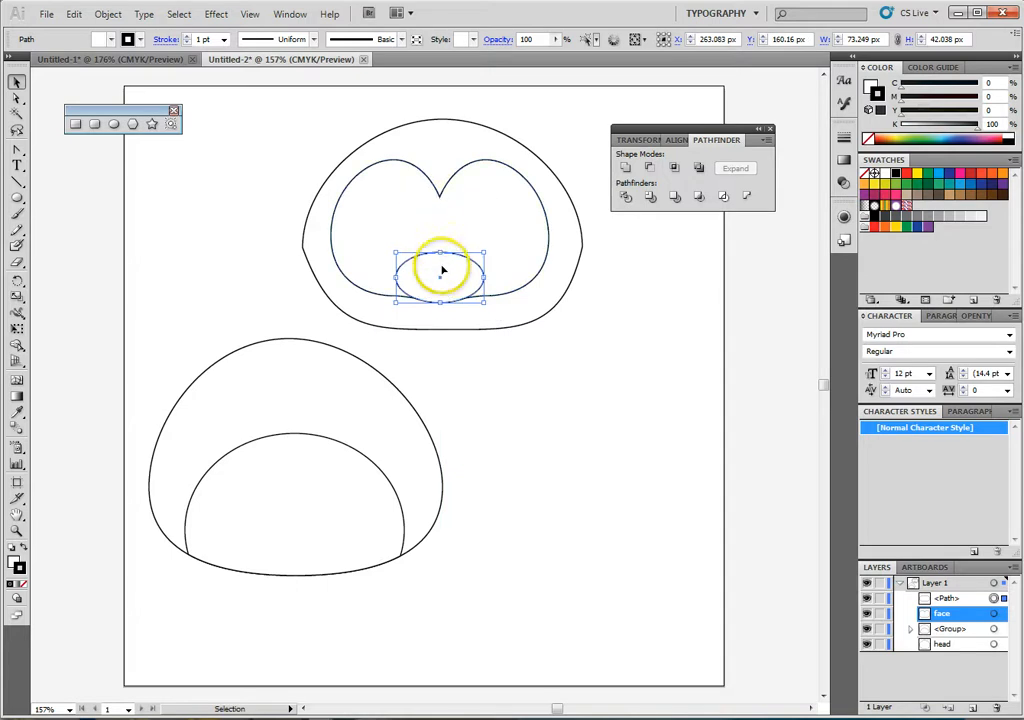
left_click(535, 300)
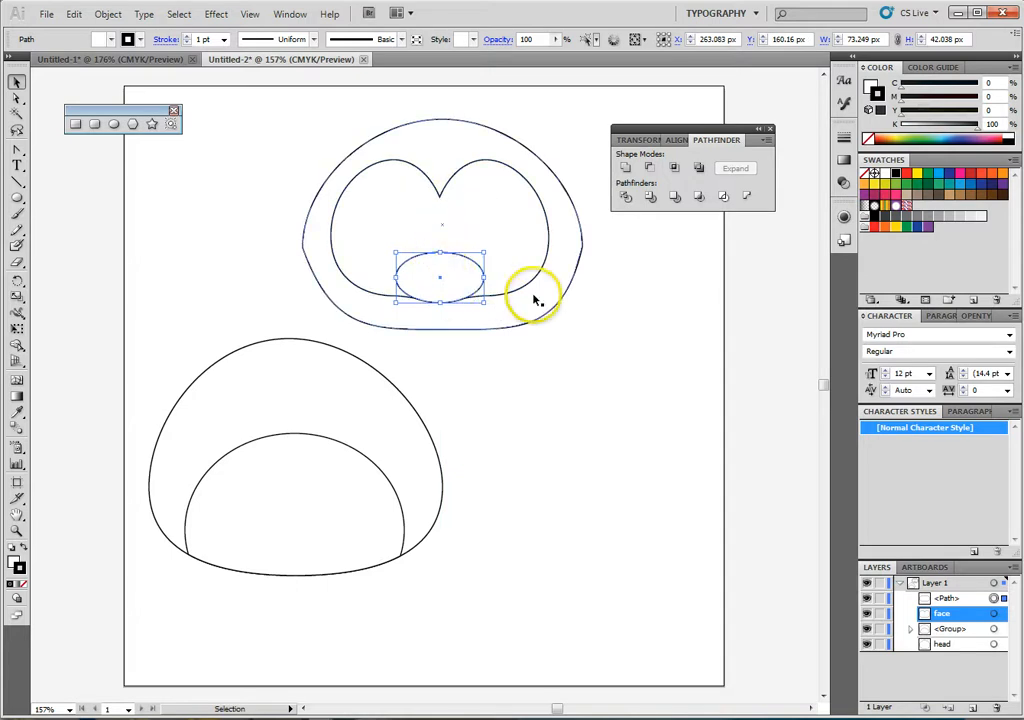
key("Down")
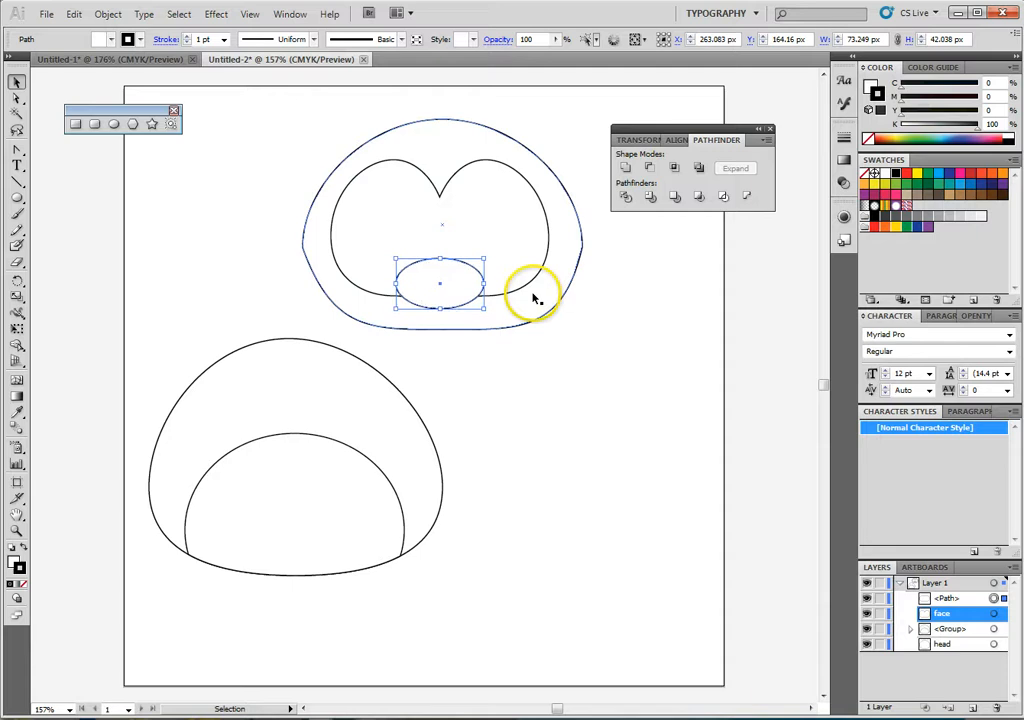
left_click(571, 407)
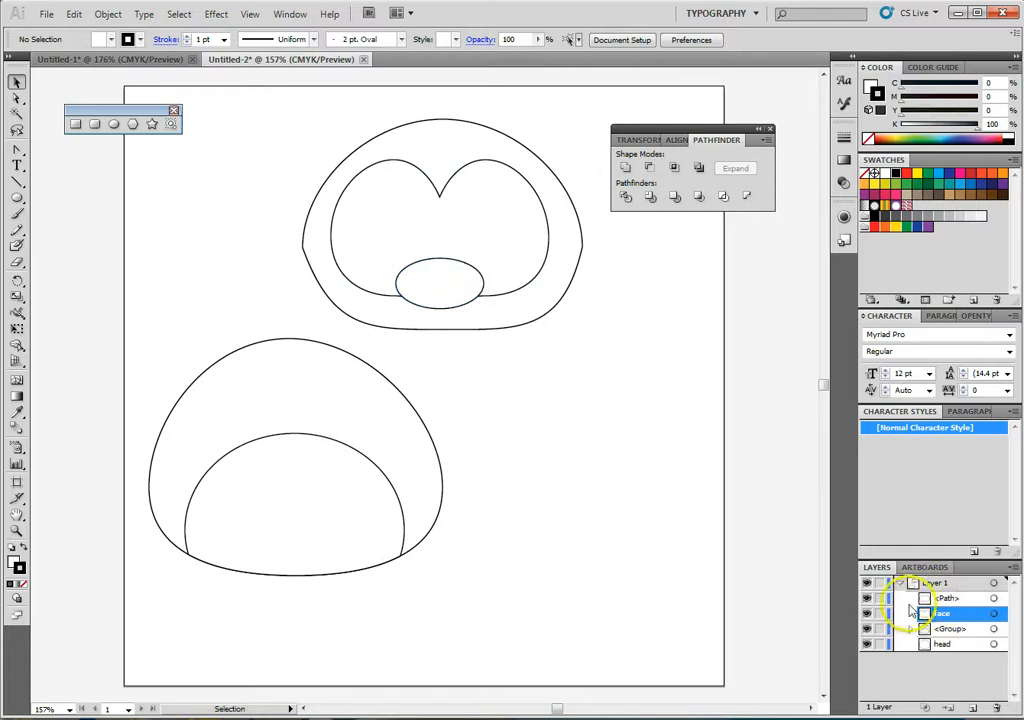
- Rename the ellipse over the face's lower edge as beak
left_click(946, 598)
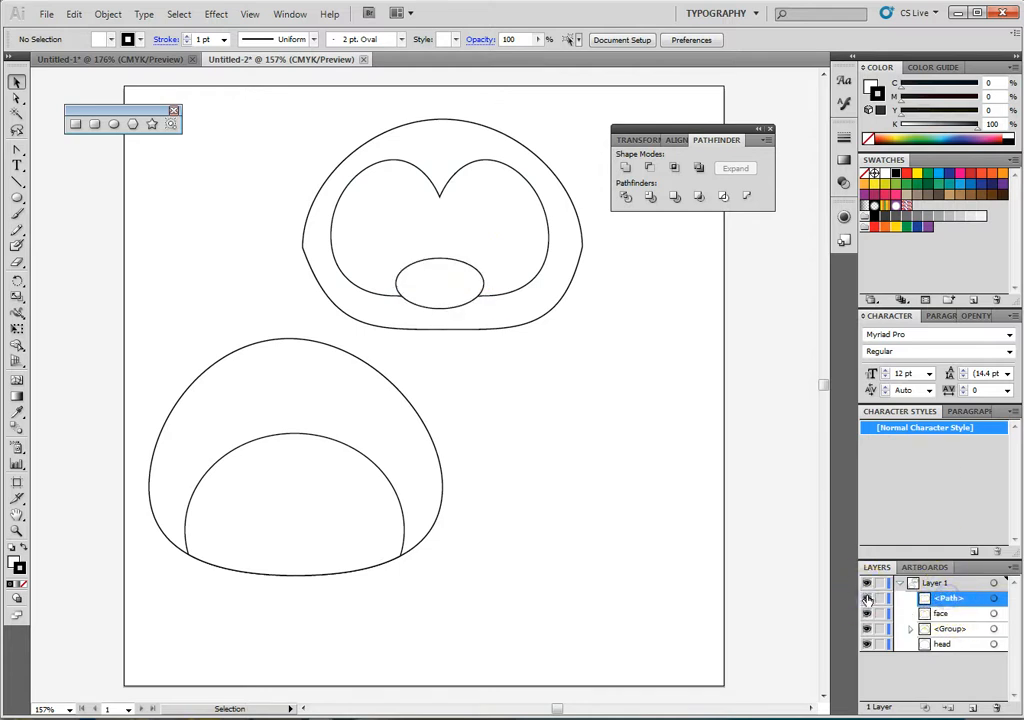
double_click(955, 599)
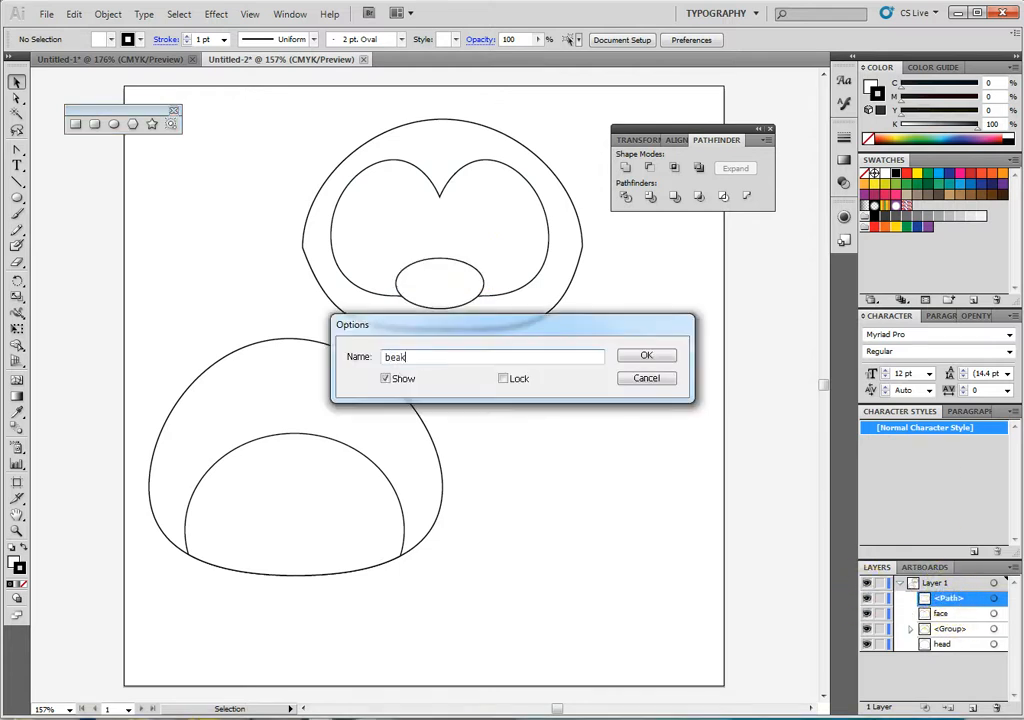
key("Return")
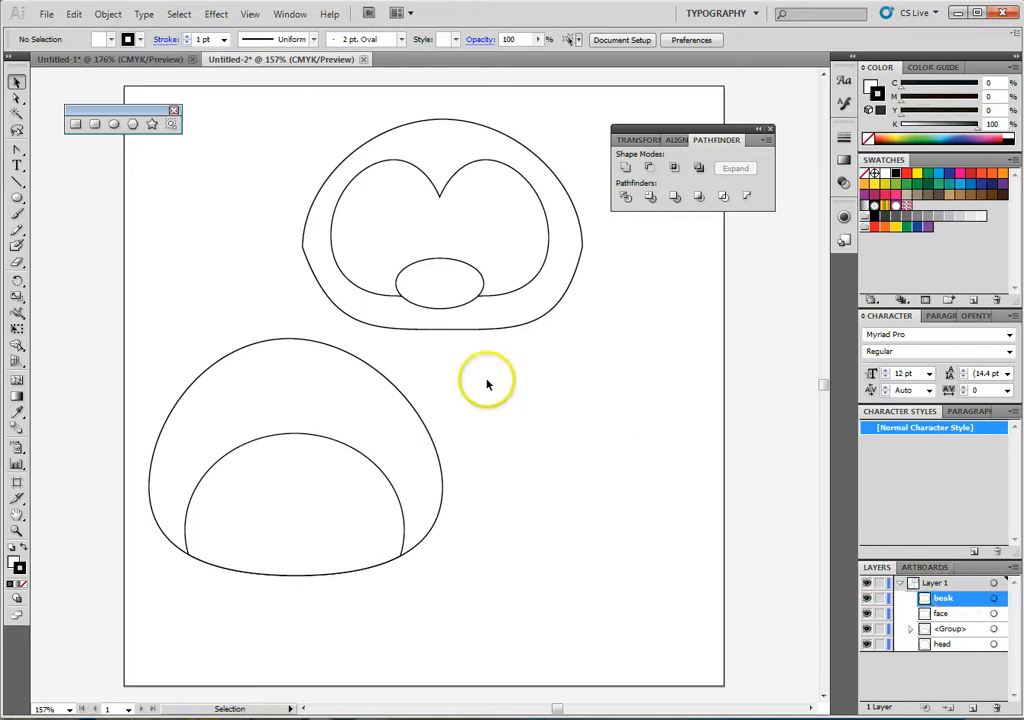
- Draw an upright ellipse about 45 × 76 px in the empty area beside the body and duplicate it directly alongside
left_click(113, 124)
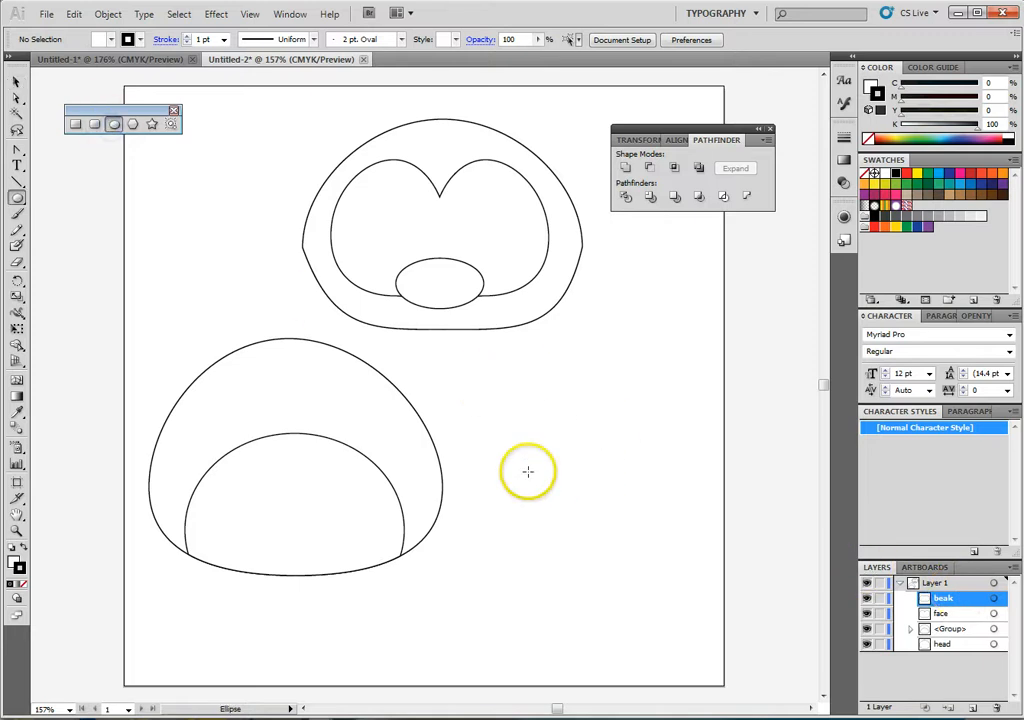
left_click_drag(528, 469, 583, 562)
left_click(17, 80)
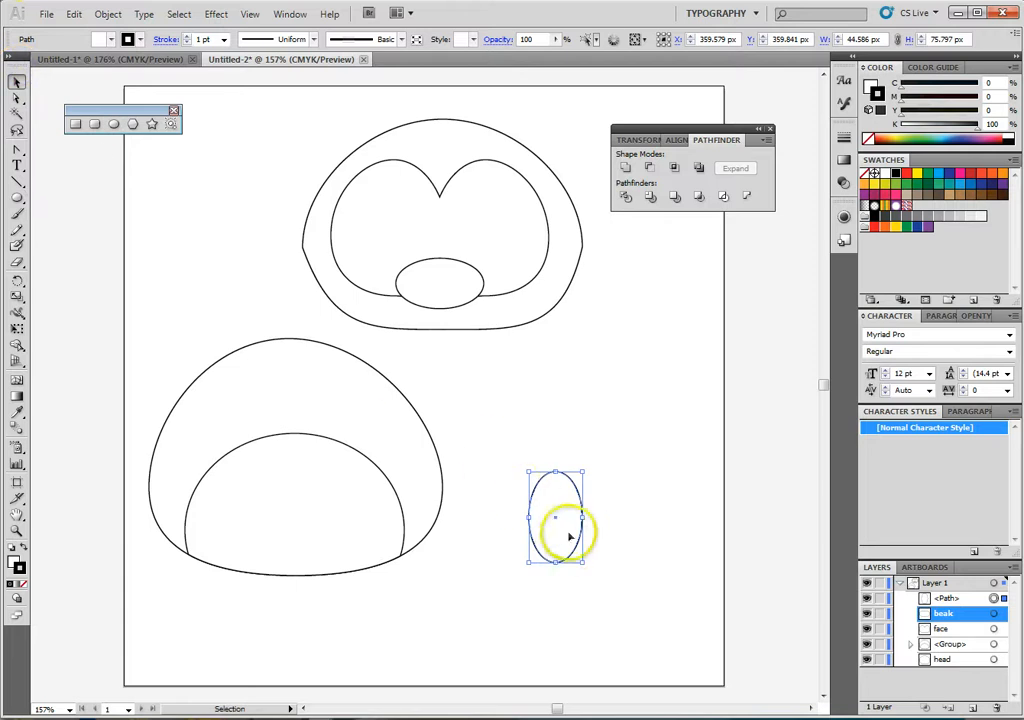
left_click_drag(562, 543, 621, 543)
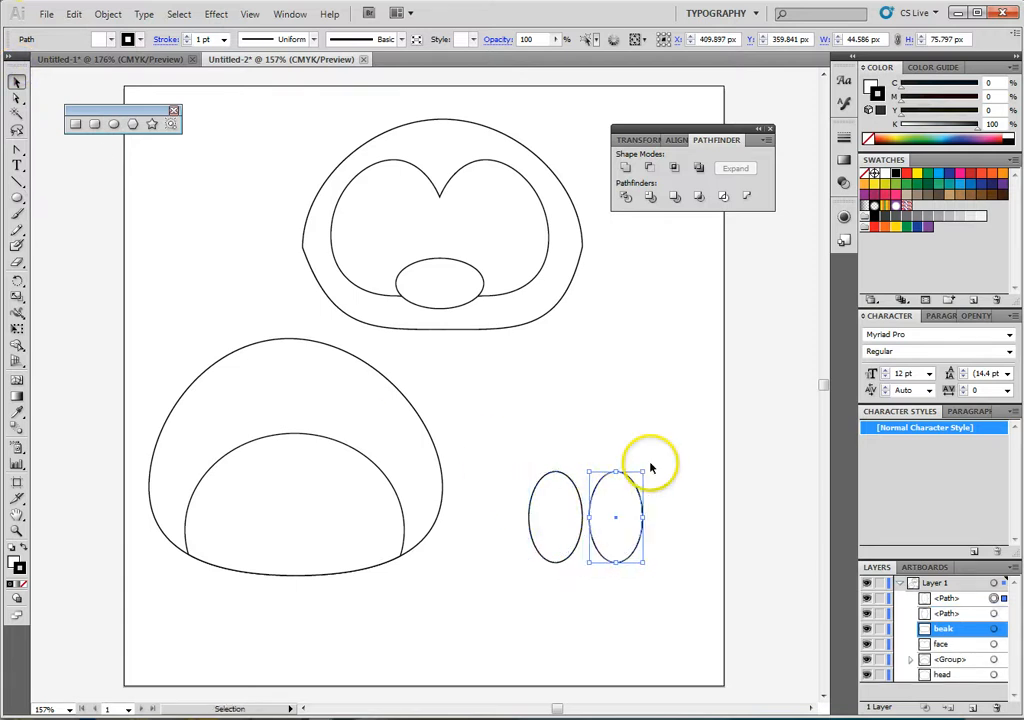
- Tilt the two small ellipses outward in opposite directions and overlap them so their lower ends meet in a V
left_click_drag(645, 468, 665, 482)
left_click(569, 533)
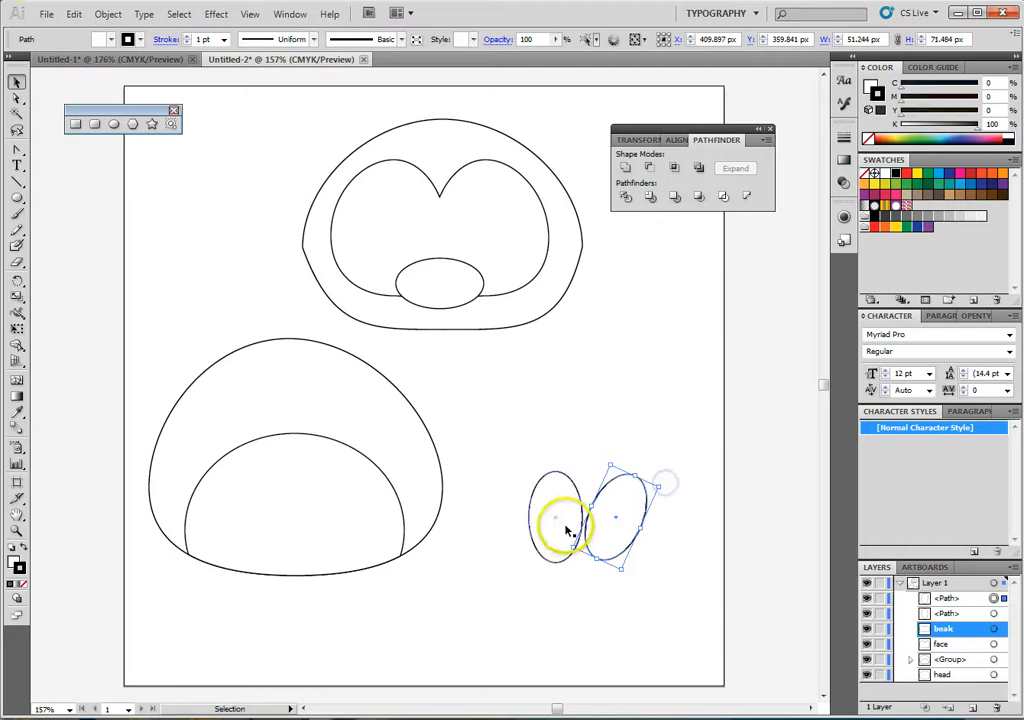
left_click_drag(530, 469, 510, 474)
left_click_drag(562, 537, 591, 540)
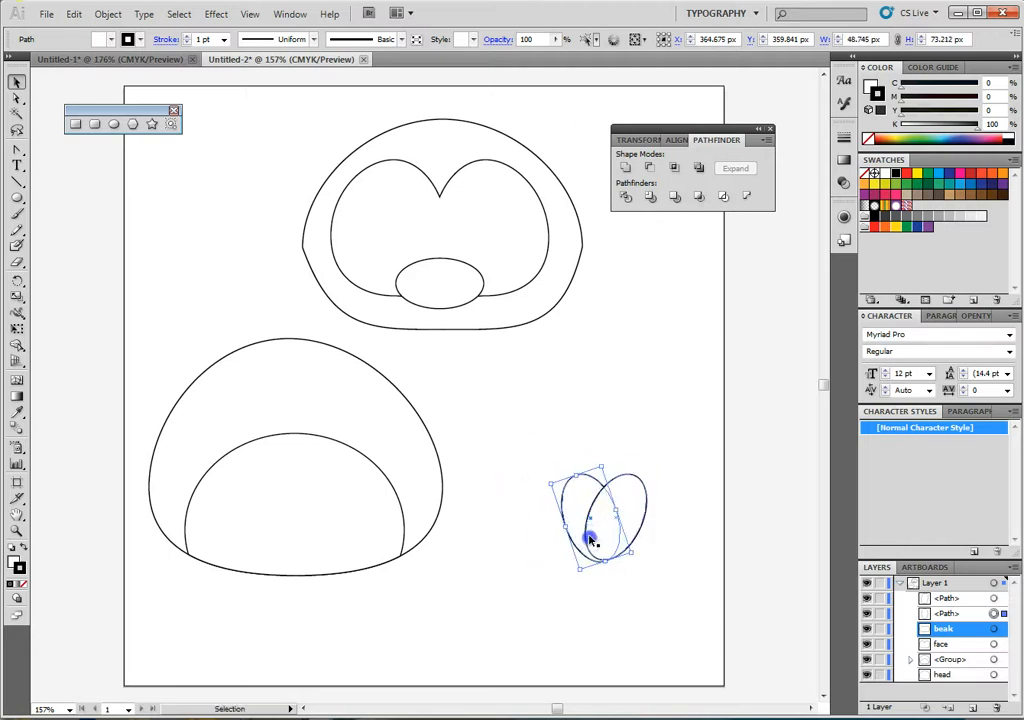
left_click(638, 520)
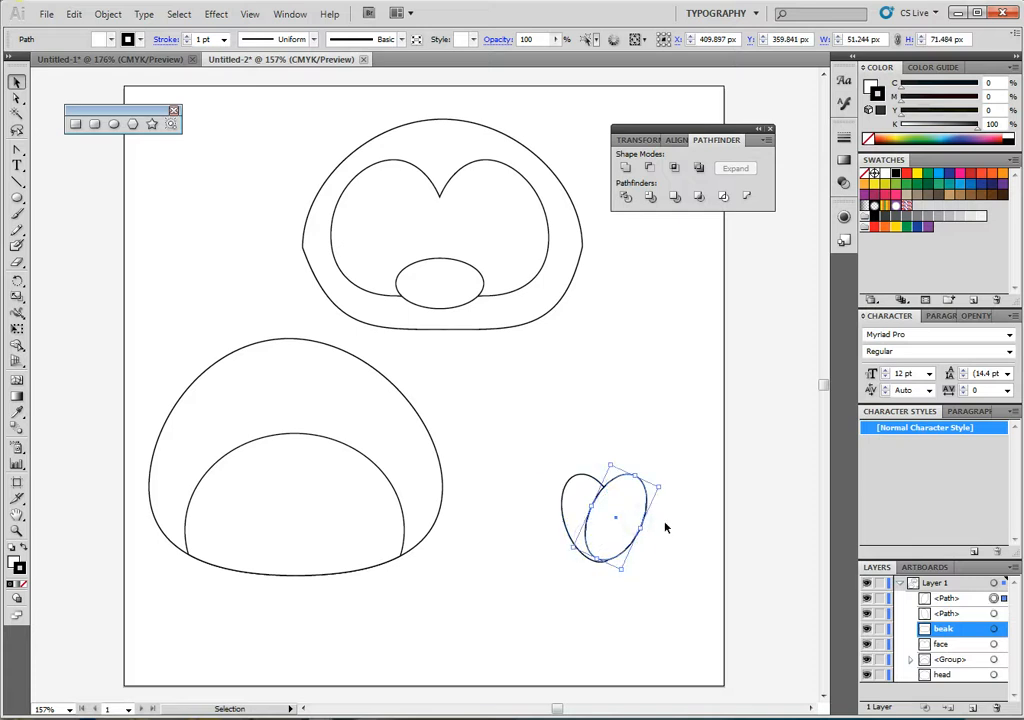
left_click(656, 548)
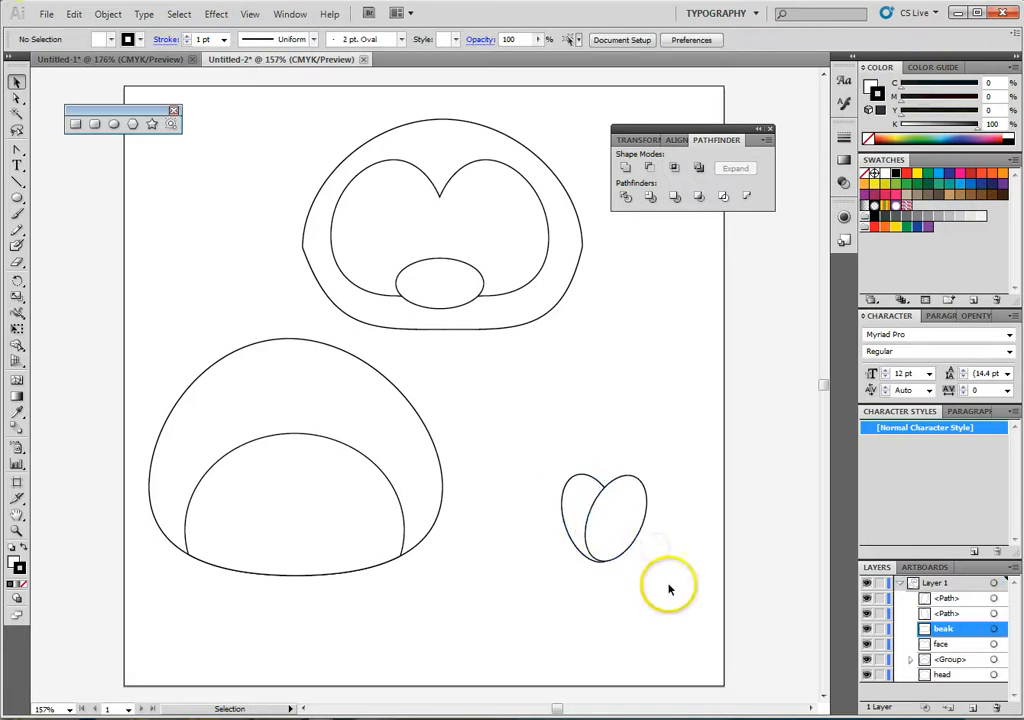
- Unite the two tilted ellipses into one heart shape and deepen its top notch to about Y 354 px
left_click_drag(539, 461, 668, 597)
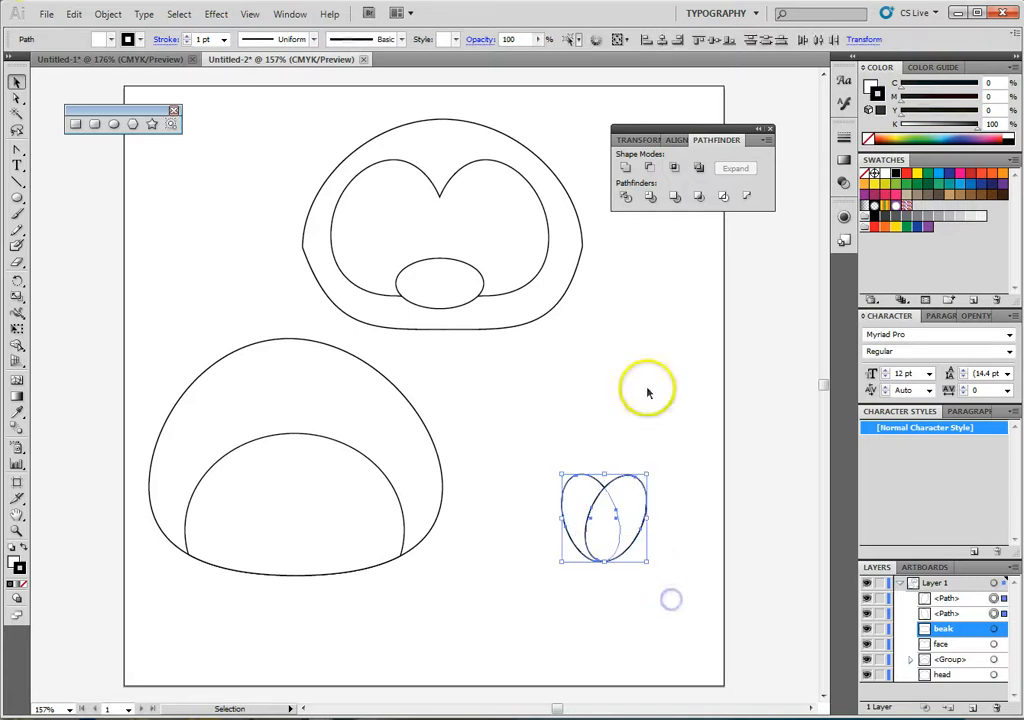
left_click(624, 168)
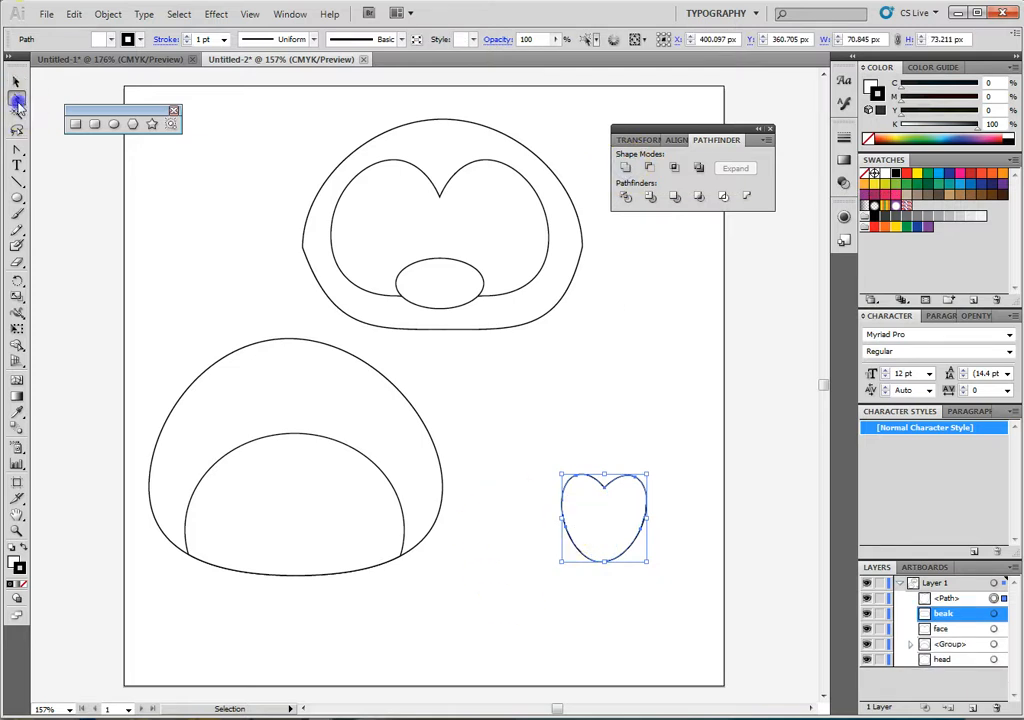
left_click(17, 100)
left_click(620, 498)
mouse_move(607, 494)
left_mouse_down()
mouse_move(601, 555)
mouse_move(606, 489)
mouse_move(605, 512)
mouse_move(593, 478)
mouse_move(617, 477)
left_mouse_up()
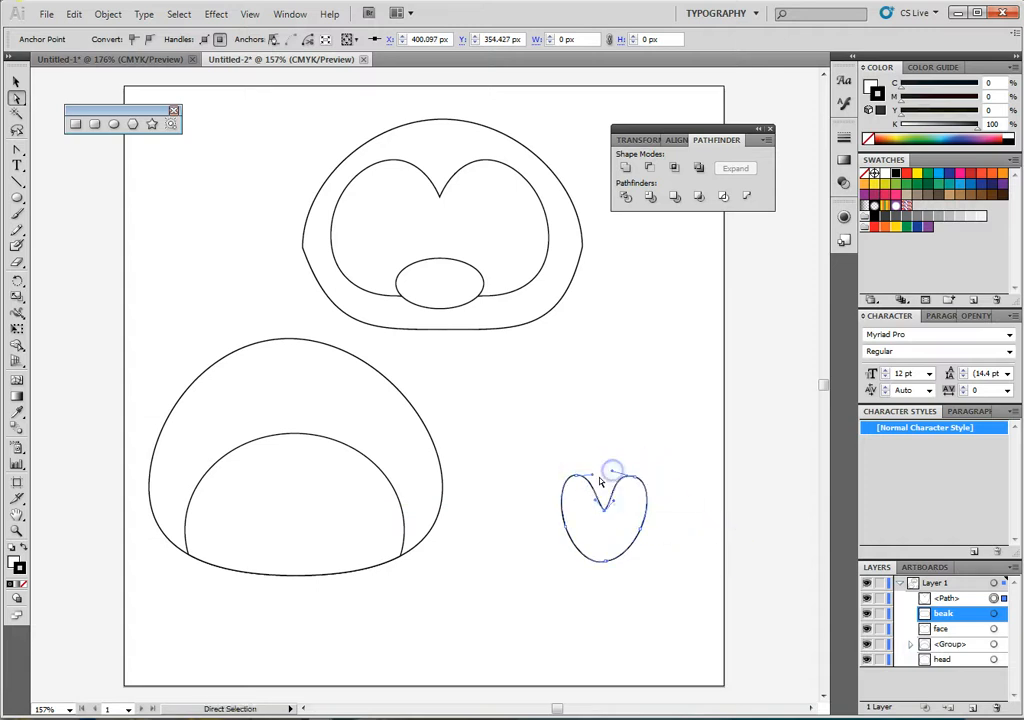
left_click(718, 558)
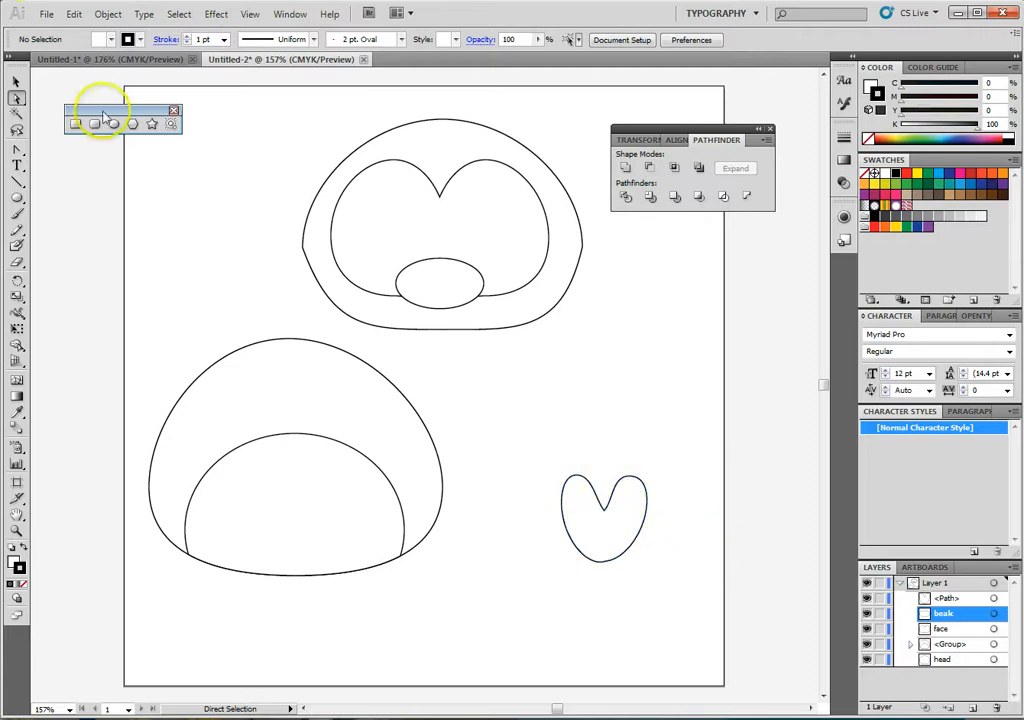
- Duplicate the heart shape as a second foot and set both feet apart near the artboard's lower edge
left_click(609, 533)
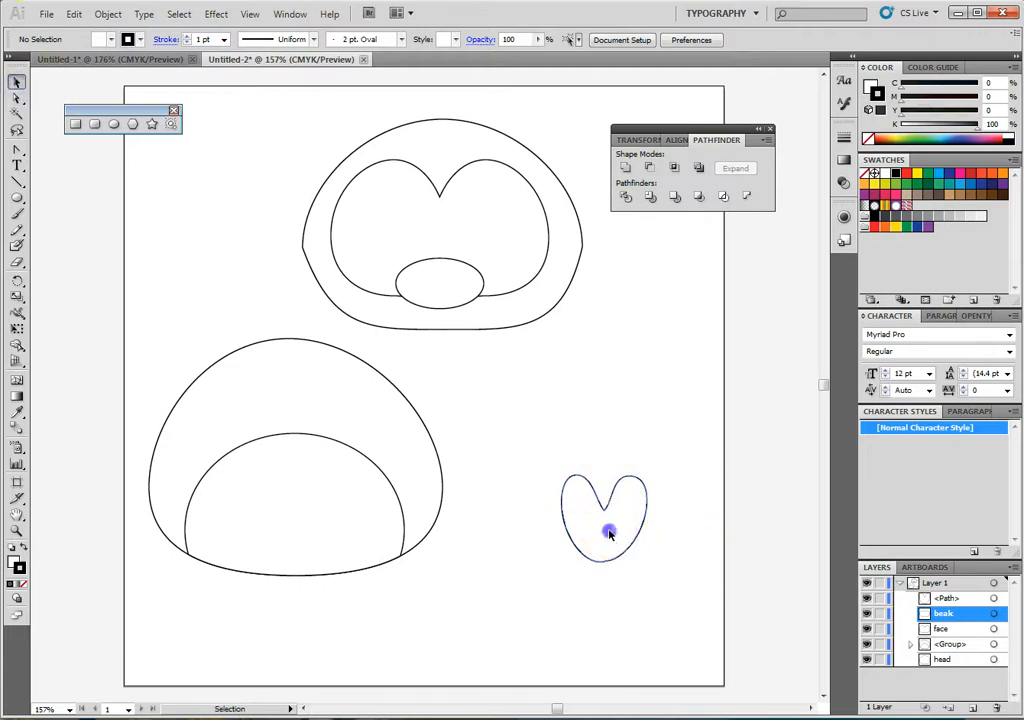
left_click_drag(609, 533, 640, 598)
left_click_drag(470, 597, 363, 637)
left_click_drag(625, 598, 627, 628)
- Move the body group centrally beneath the head and place one foot over each side of its lower edge
left_click_drag(293, 402, 434, 384)
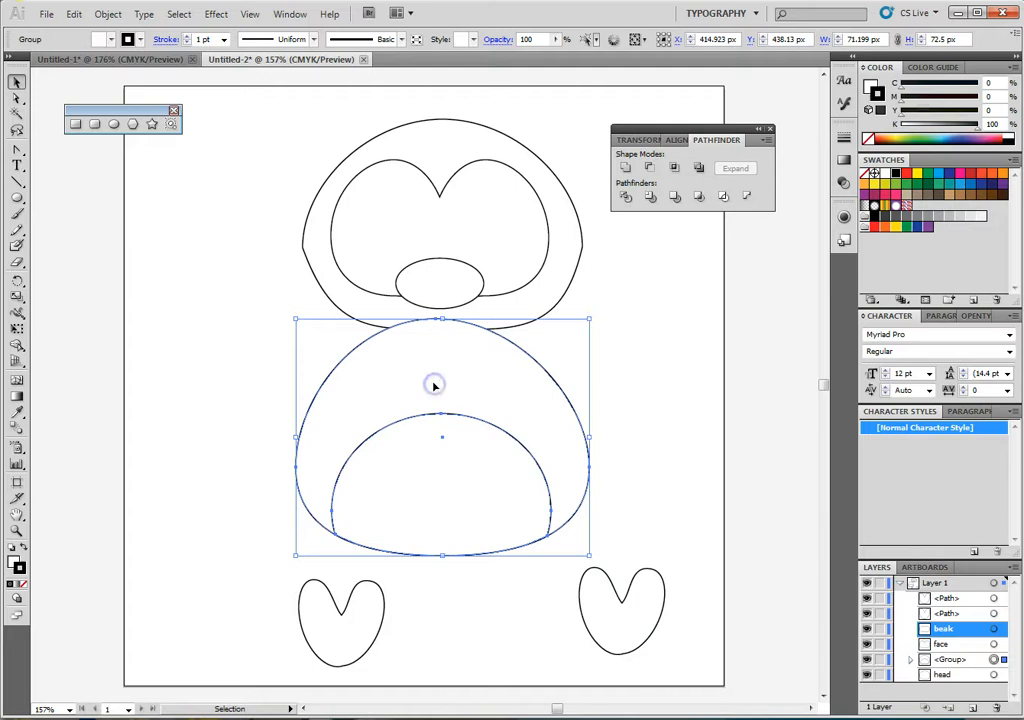
left_click_drag(373, 624, 392, 557)
left_click_drag(663, 628, 569, 548)
left_click_drag(389, 549, 386, 524)
left_click_drag(517, 539, 525, 534)
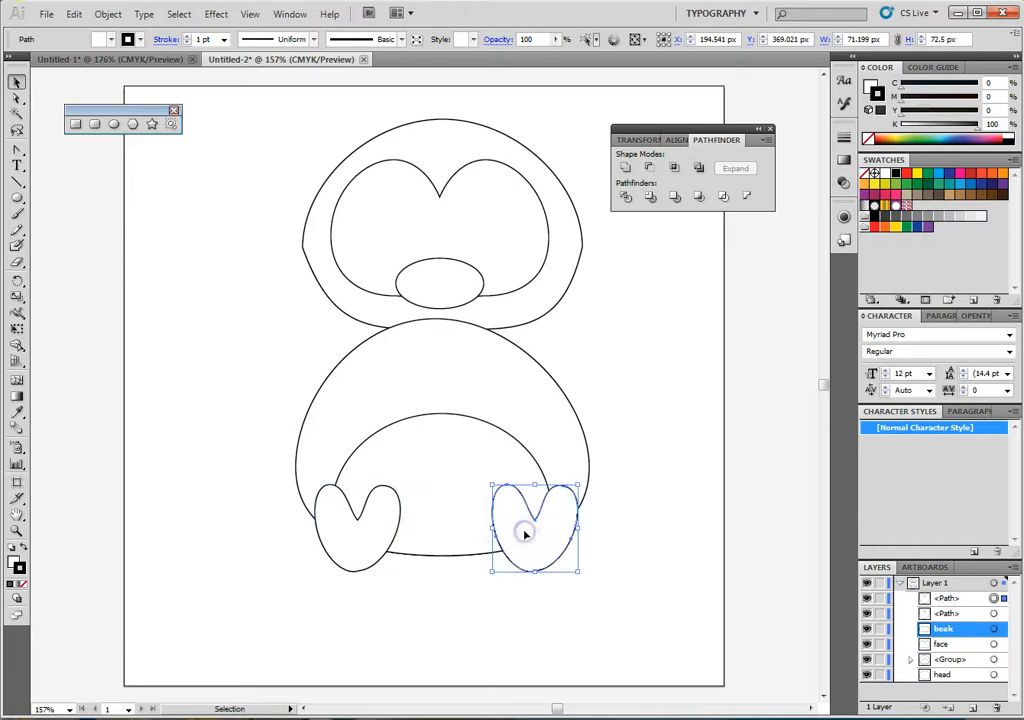
left_click(618, 536)
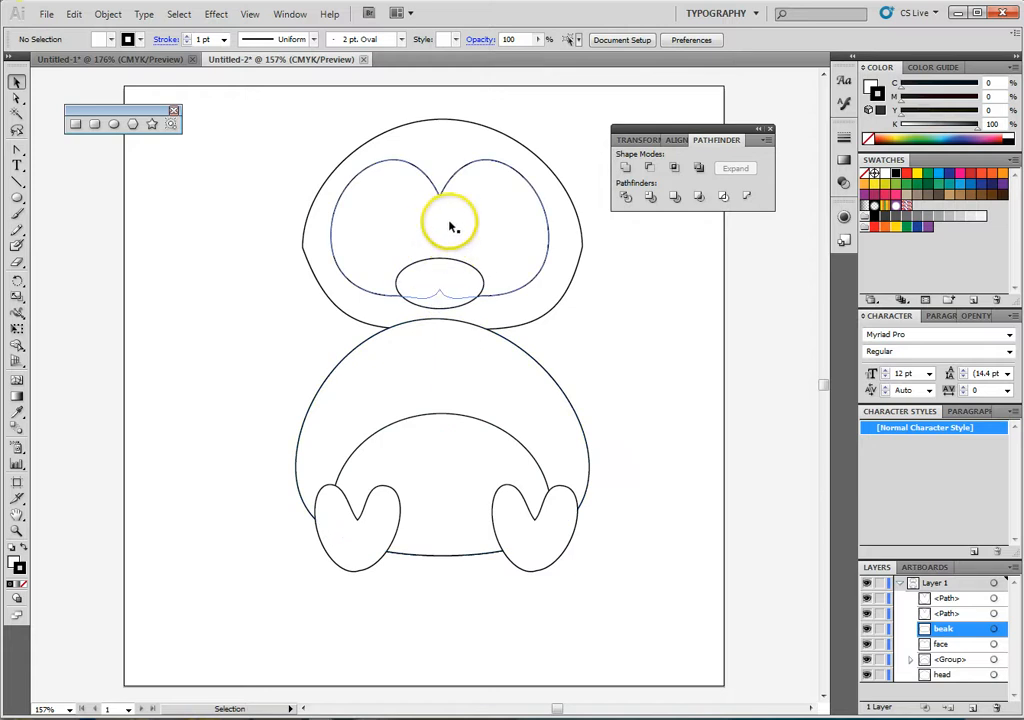
- Send the body group to the back so it lies behind the head
left_click(537, 363)
right_click(538, 366)
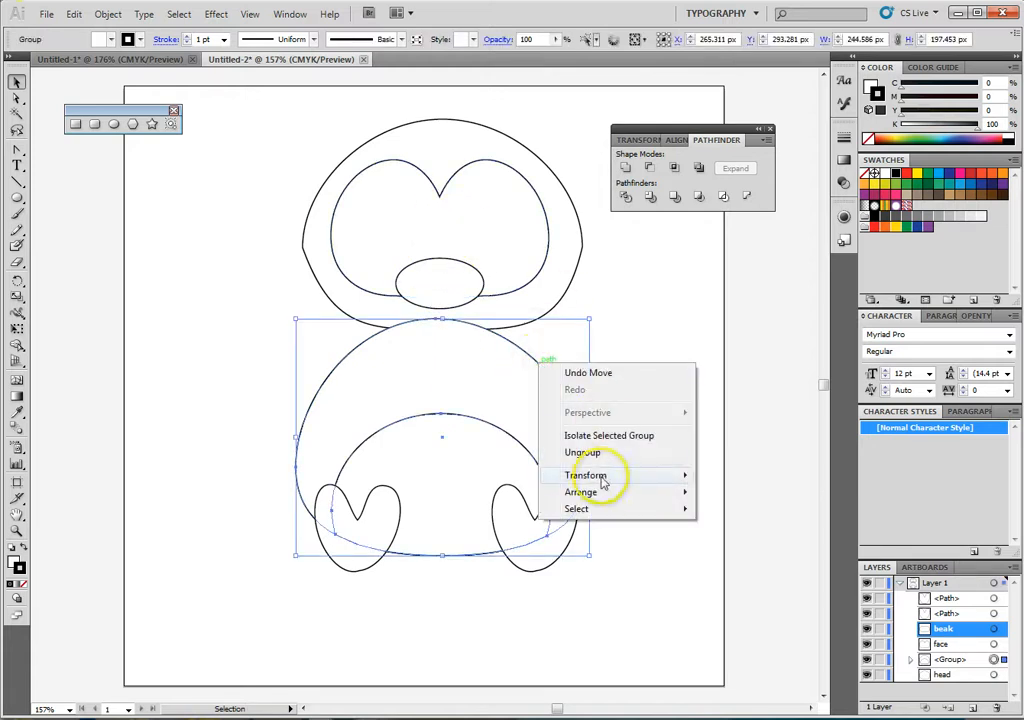
mouse_move(592, 493)
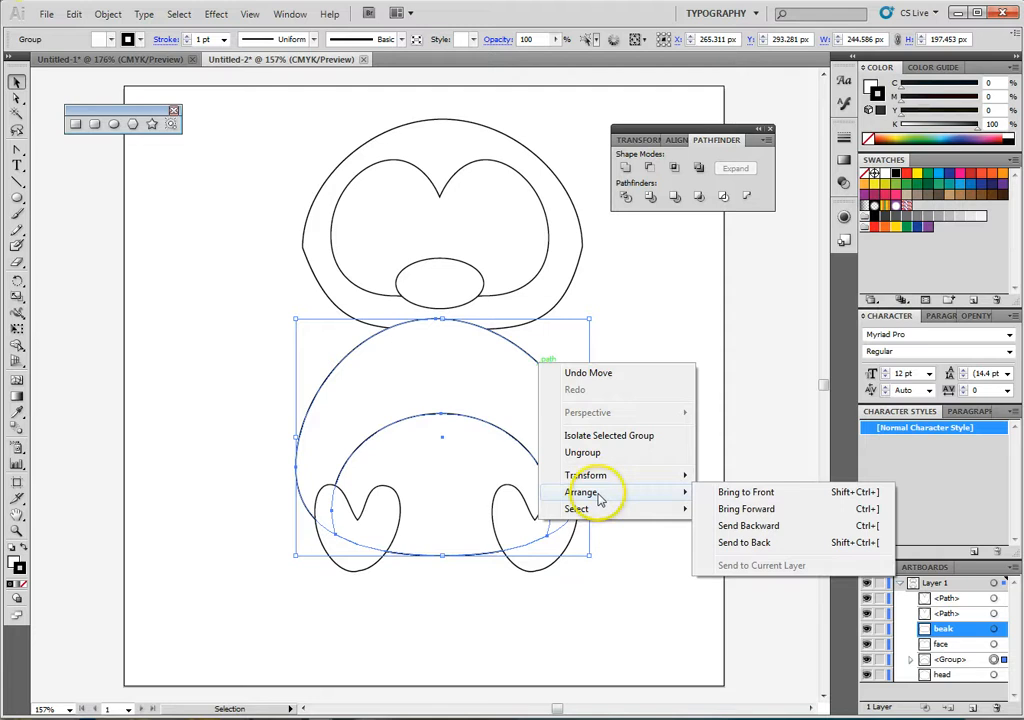
left_click(738, 546)
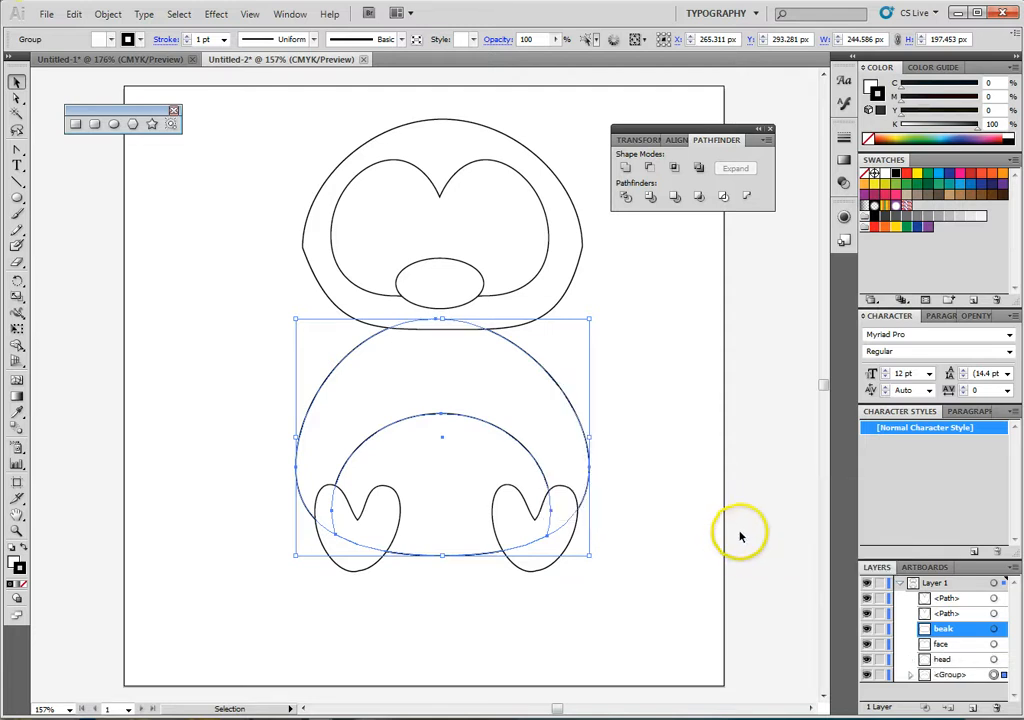
left_click(698, 449)
- Lower the head to overlap the body, and shift the face and beak down to match
left_click(421, 332)
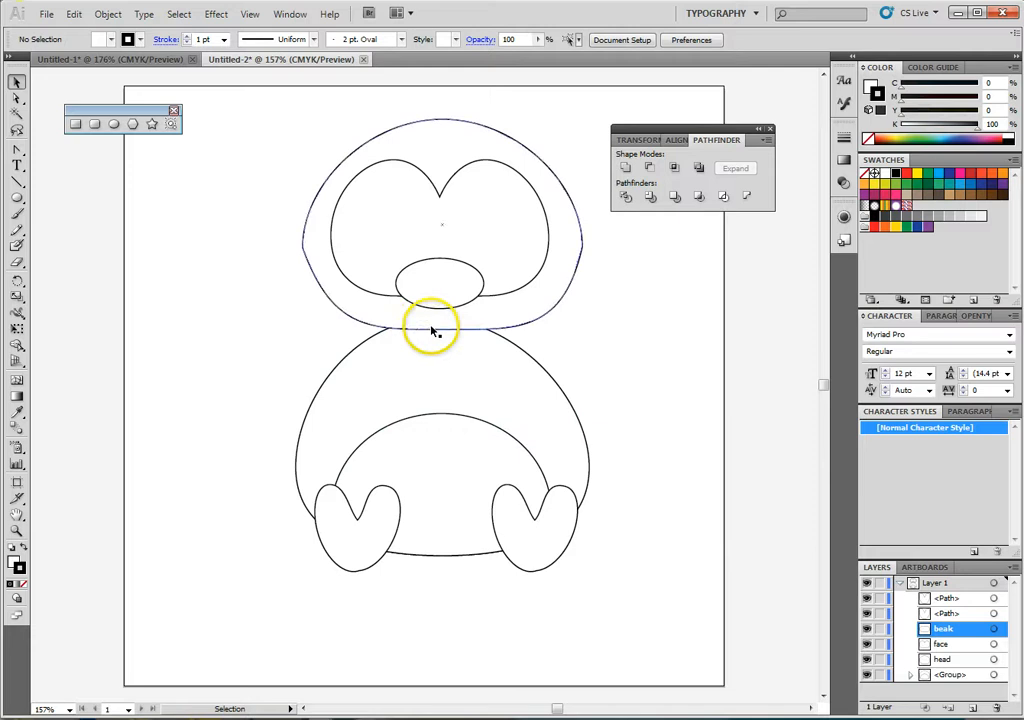
mouse_move(432, 331)
left_mouse_down()
mouse_move(427, 338)
mouse_move(441, 309)
mouse_move(444, 380)
mouse_move(442, 320)
left_mouse_up()
left_click_drag(515, 276, 517, 281)
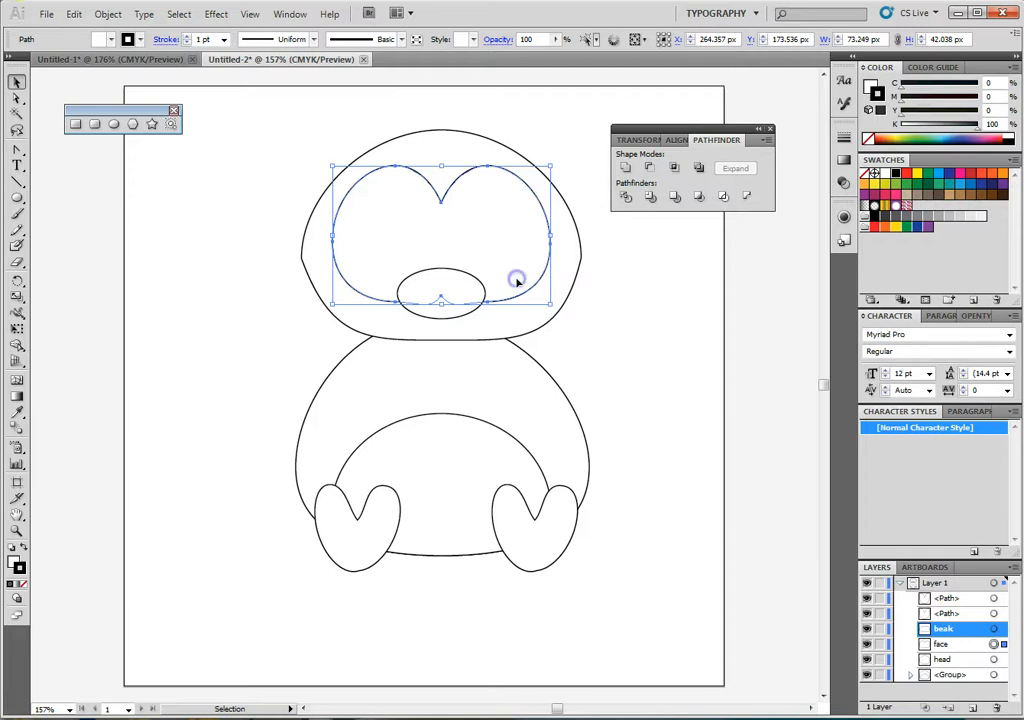
left_click(450, 312)
left_click_drag(450, 313, 444, 325)
left_click(667, 336)
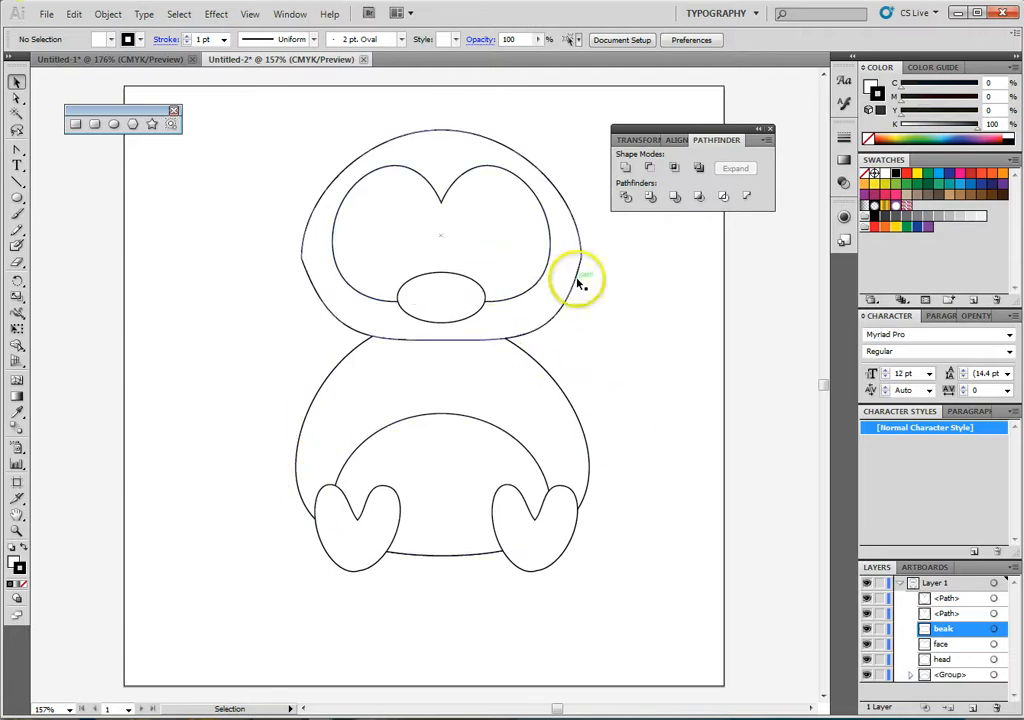
left_click(682, 347)
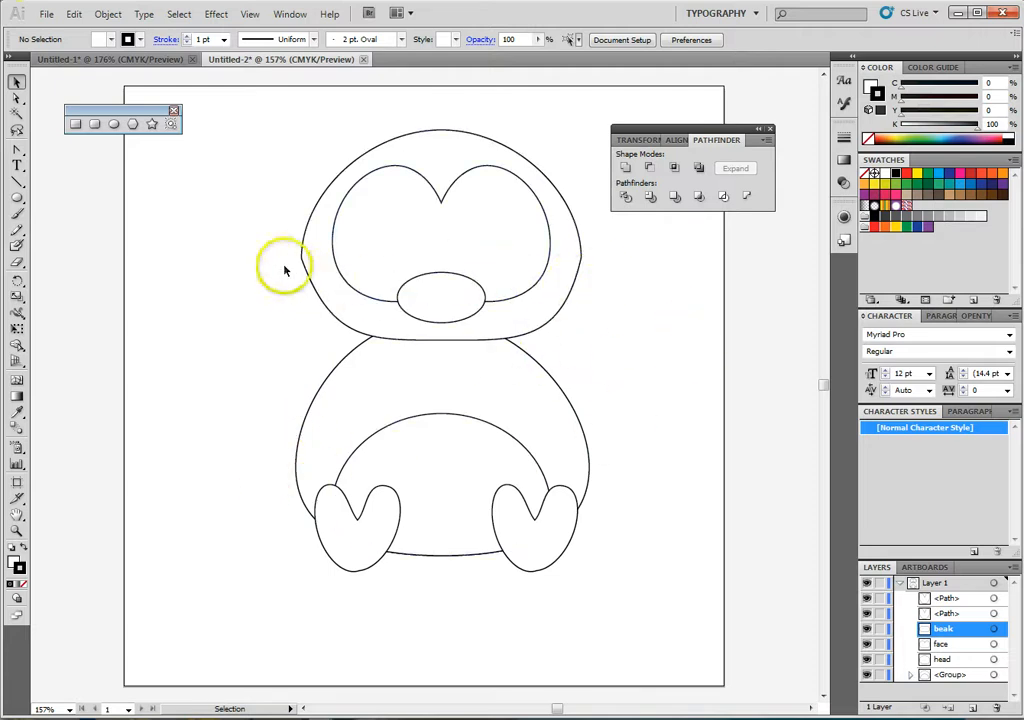
- Draw an upright eye ellipse about 22 × 50 px in the face's left half and fill it with black (000000)
left_click(114, 124)
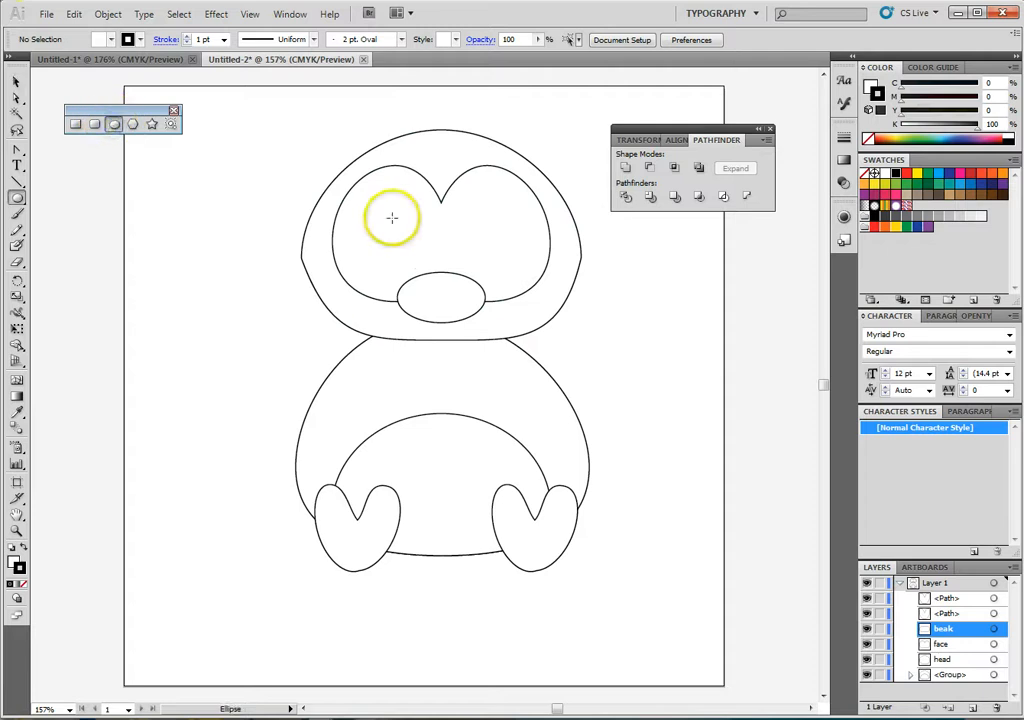
left_click_drag(387, 201, 410, 261)
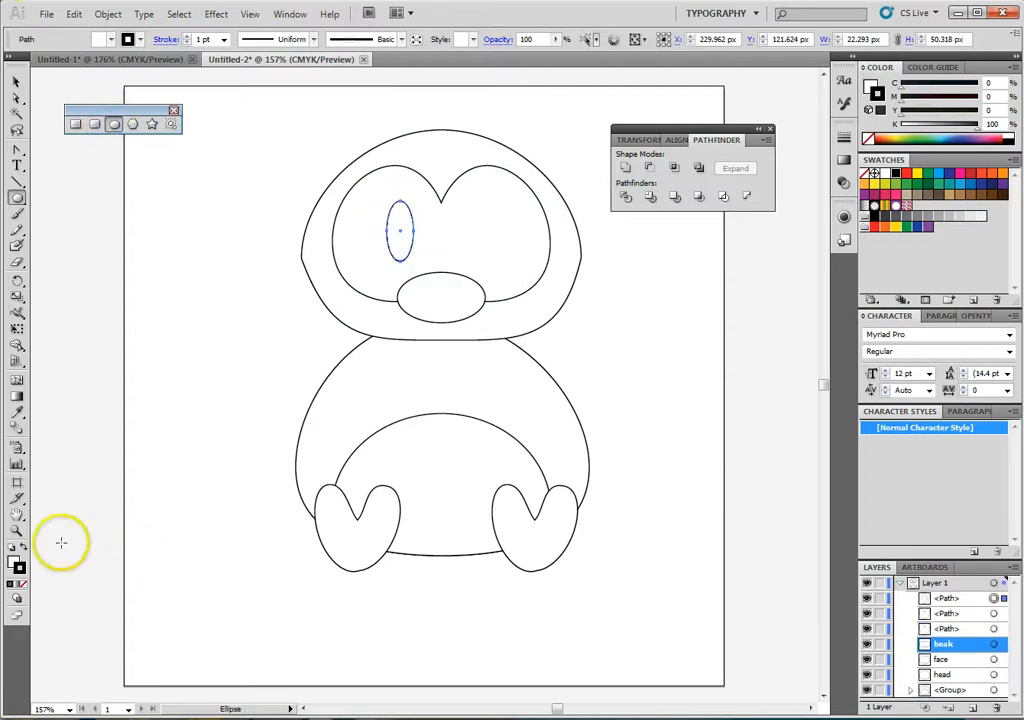
double_click(15, 566)
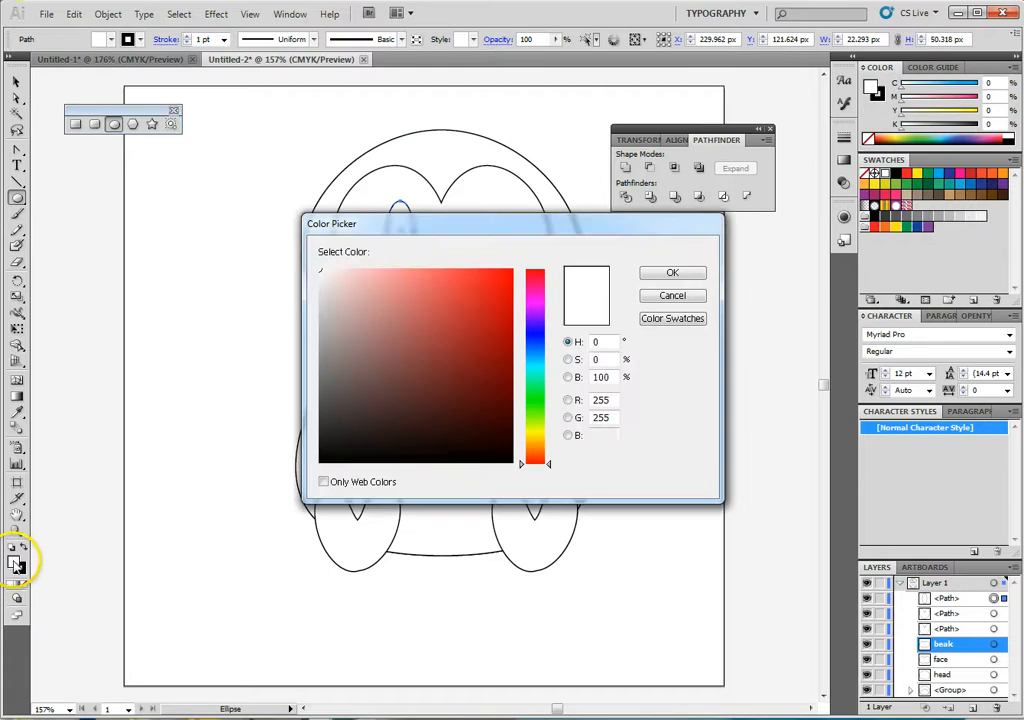
left_click_drag(350, 447, 298, 471)
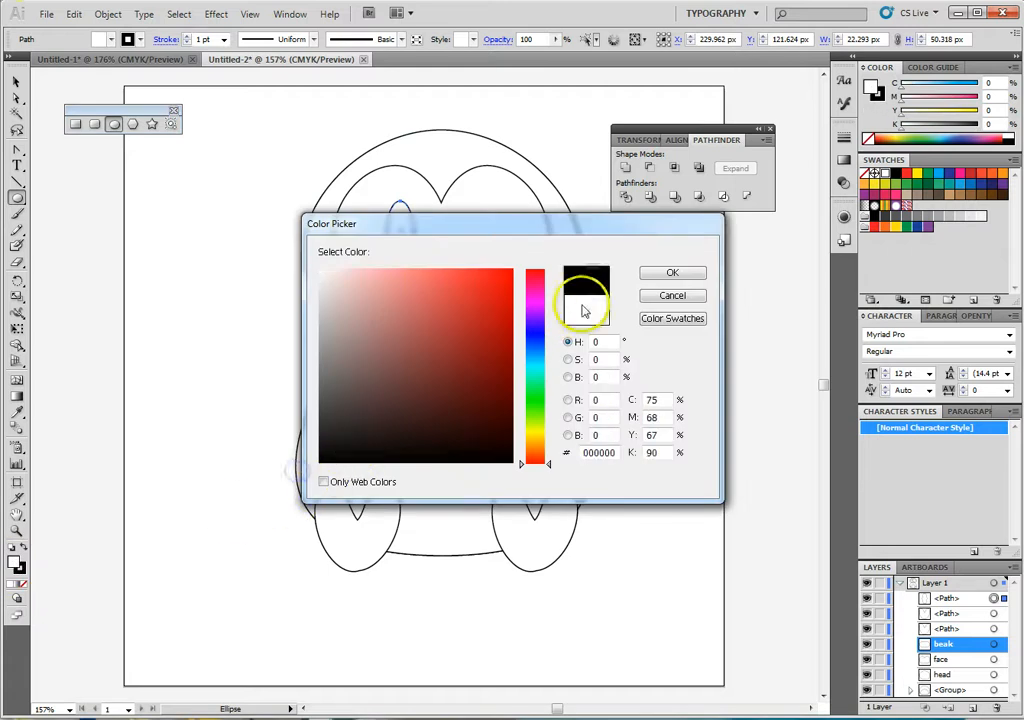
left_click(660, 274)
- Duplicate the black eye into the face's right half at about X 296 px, Y 125 px
left_click(18, 82)
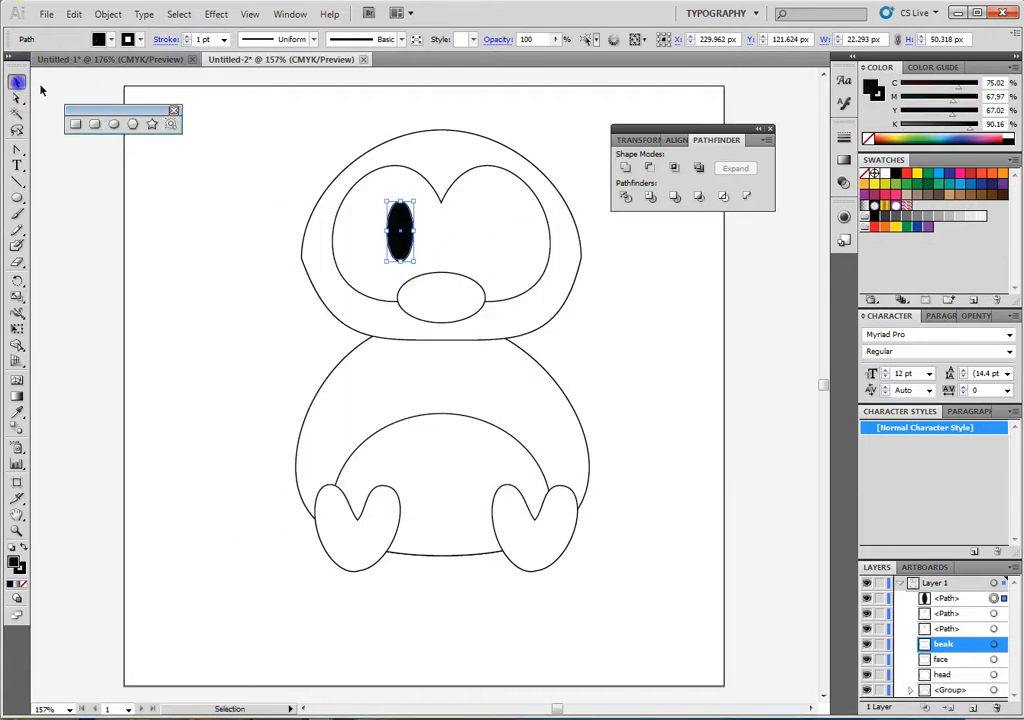
left_click(402, 243)
left_click_drag(406, 247, 482, 250, "alt")
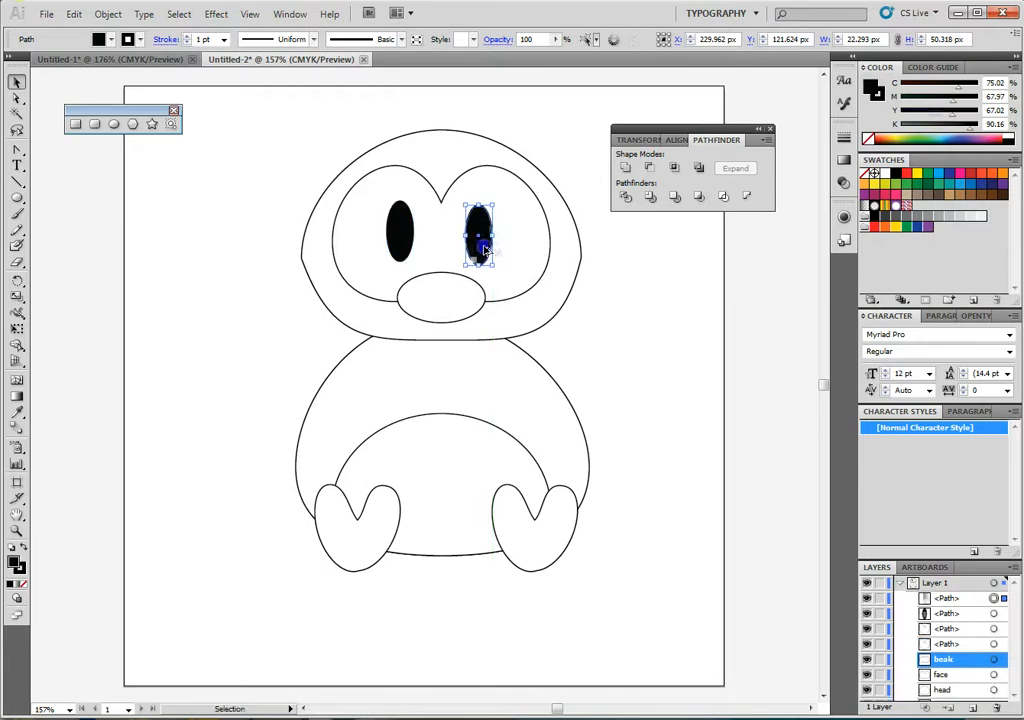
left_click(704, 342)
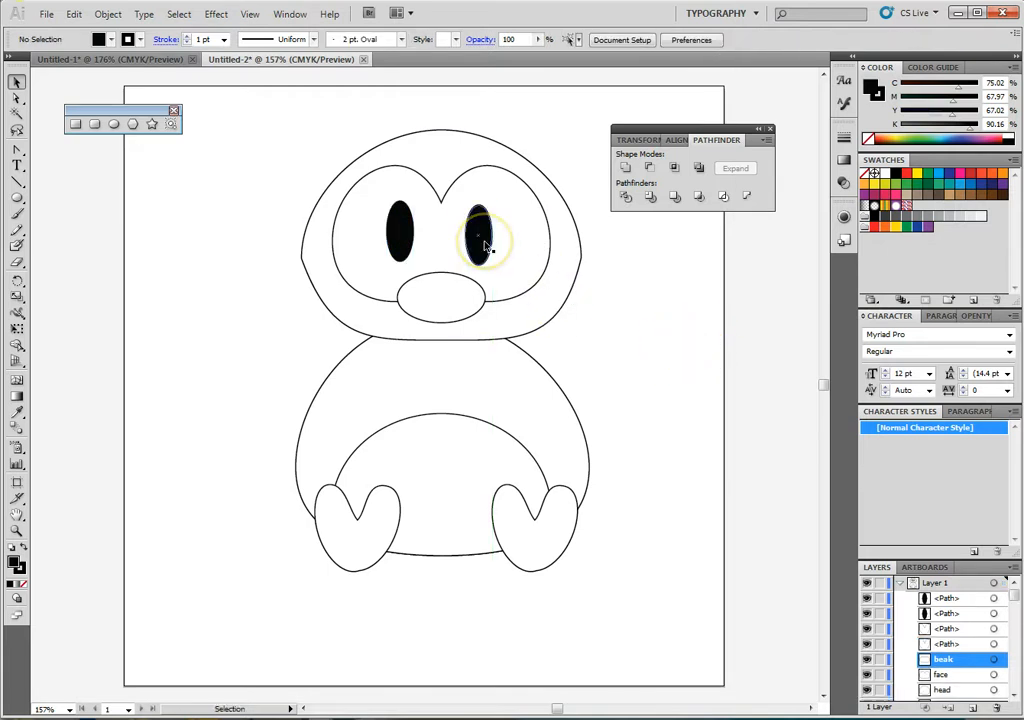
left_click(651, 409)
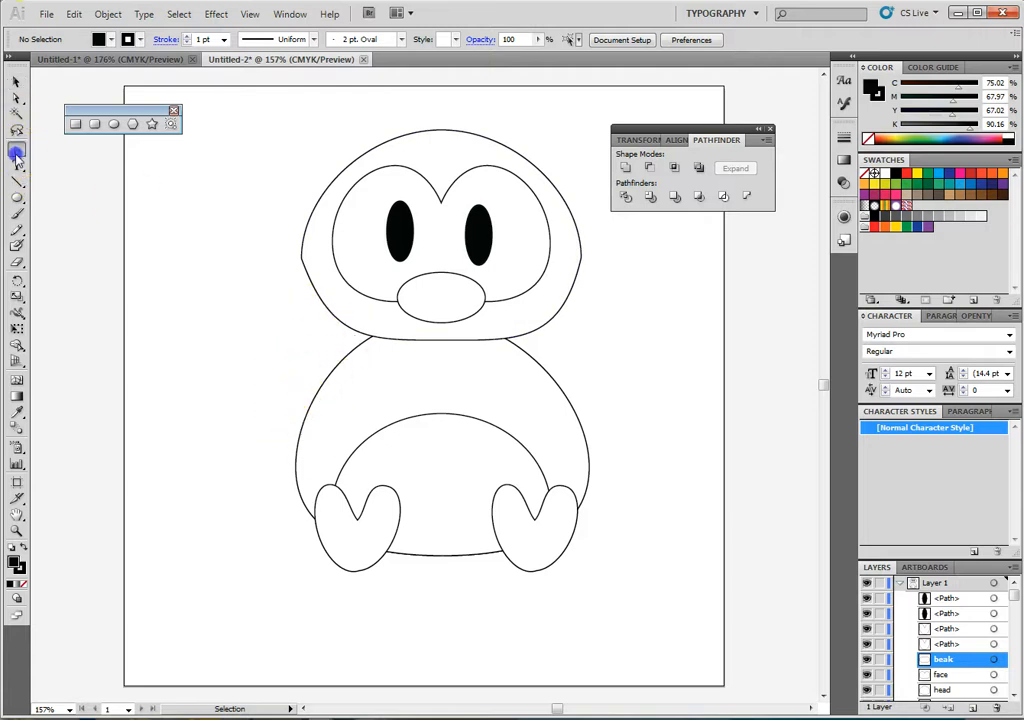
- Draw a black wing with three rounded feather tips using the Pen tool in the empty area left of the body
left_click_drag(17, 155, 52, 151)
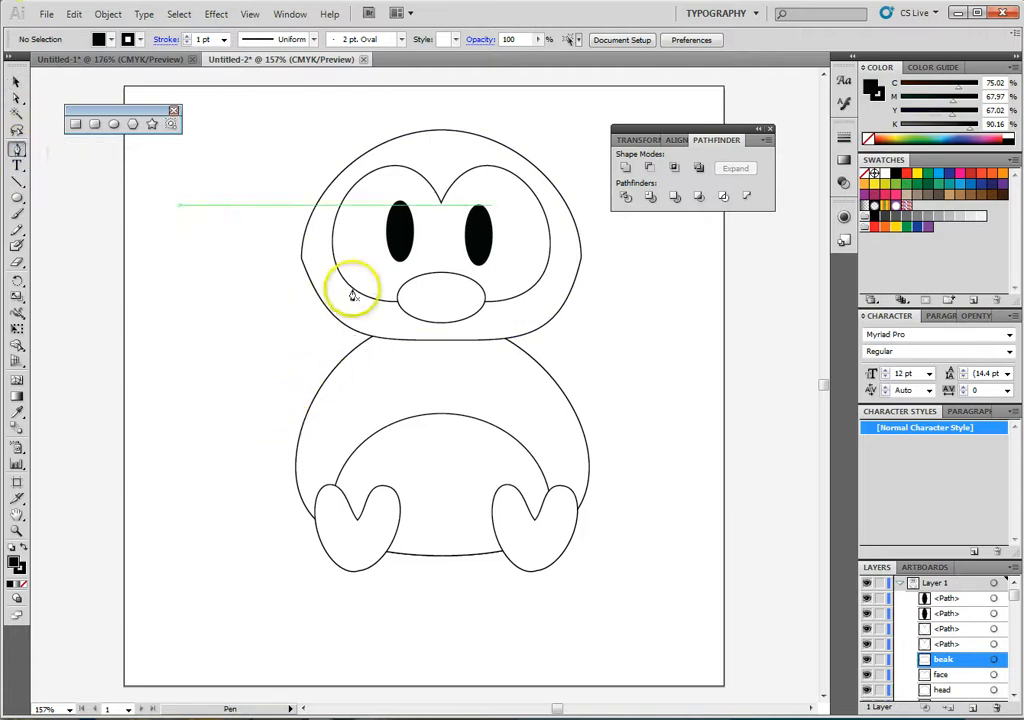
left_click(215, 290)
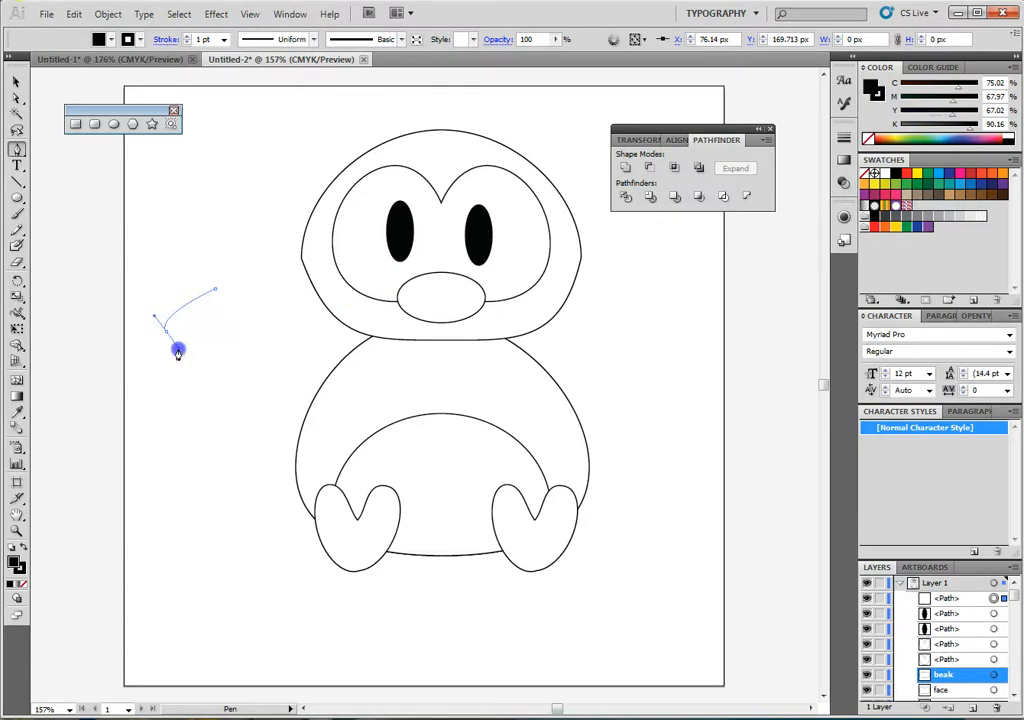
mouse_move(178, 352)
left_mouse_down()
mouse_move(206, 320)
mouse_move(173, 368)
left_mouse_up()
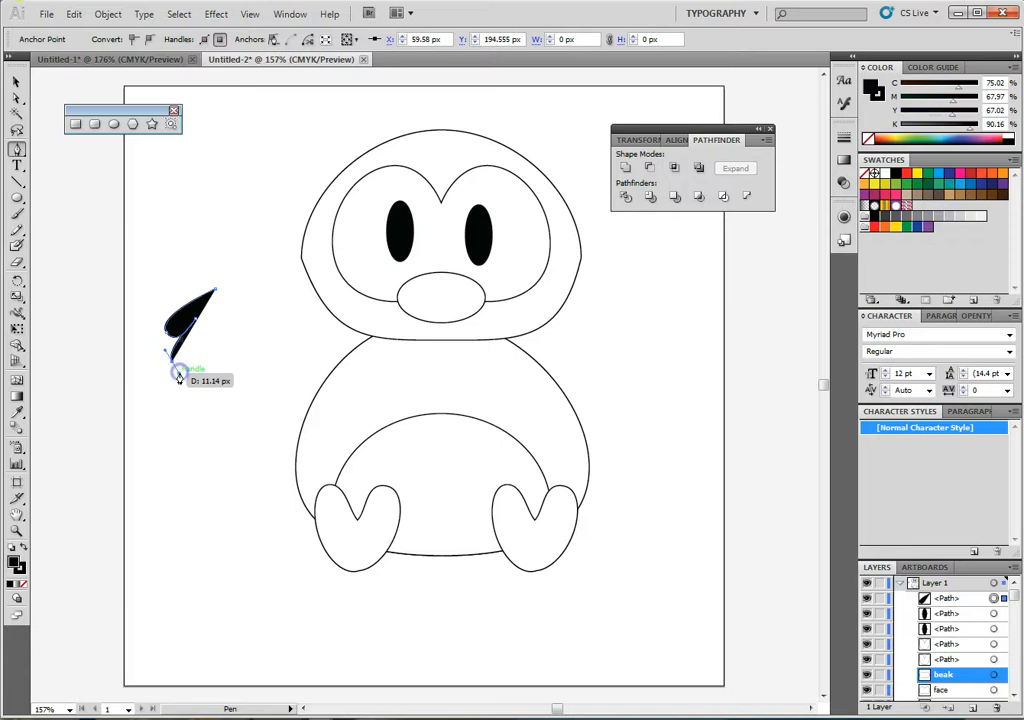
left_click_drag(178, 378, 206, 347)
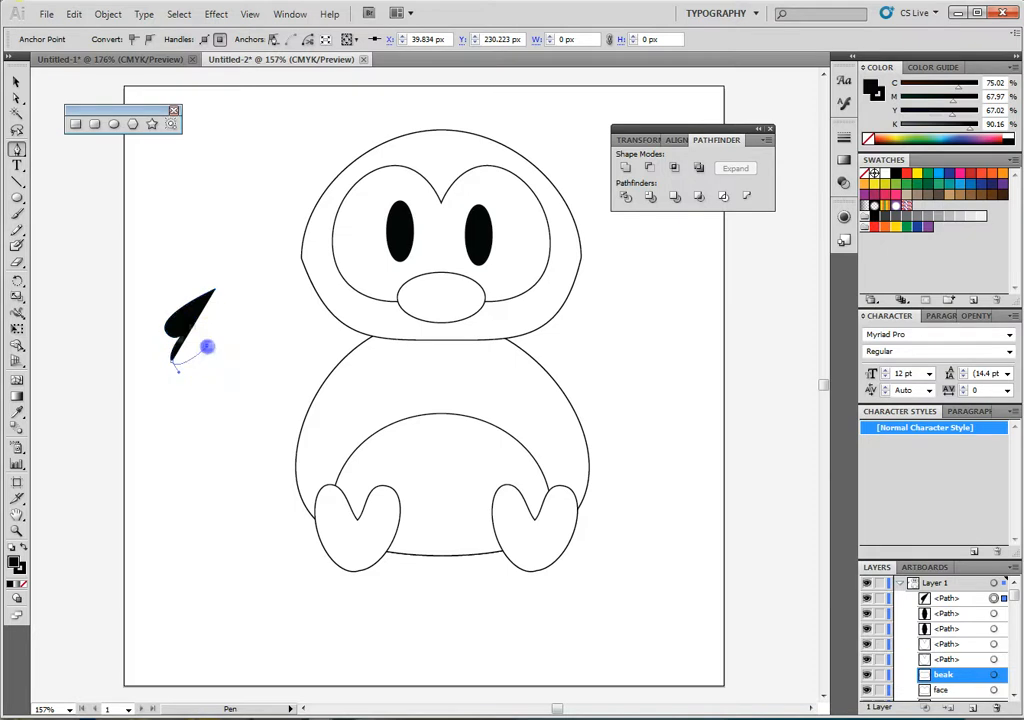
left_click_drag(177, 389, 172, 392)
left_click(176, 392)
left_click_drag(234, 358, 236, 356)
left_click(237, 351)
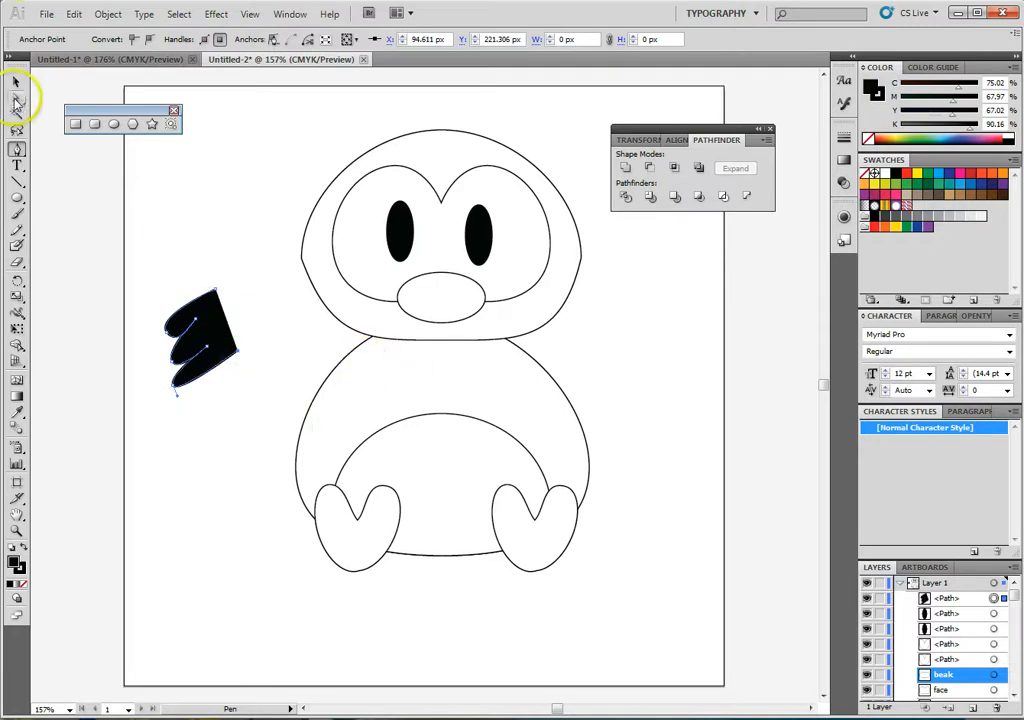
- Reshape the wing by pulling its upper root point outward to about X 98 px, Y 161 px and rounding the outer feather tips
left_click_drag(207, 294, 241, 279)
left_click_drag(155, 320, 144, 301)
left_click(208, 347)
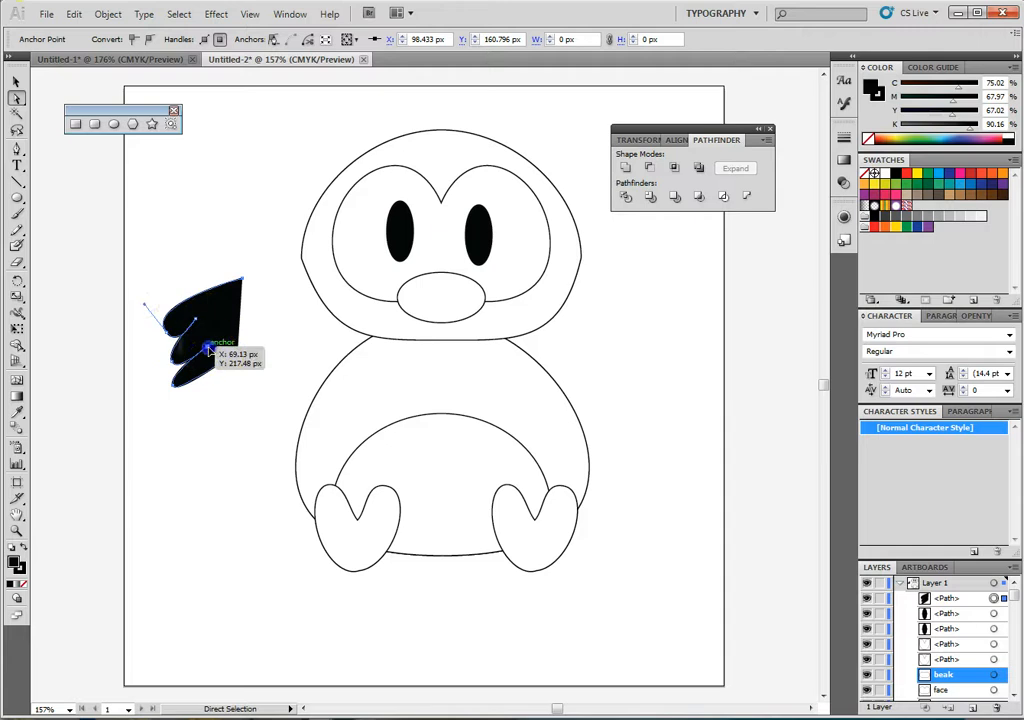
left_click_drag(240, 300, 185, 418)
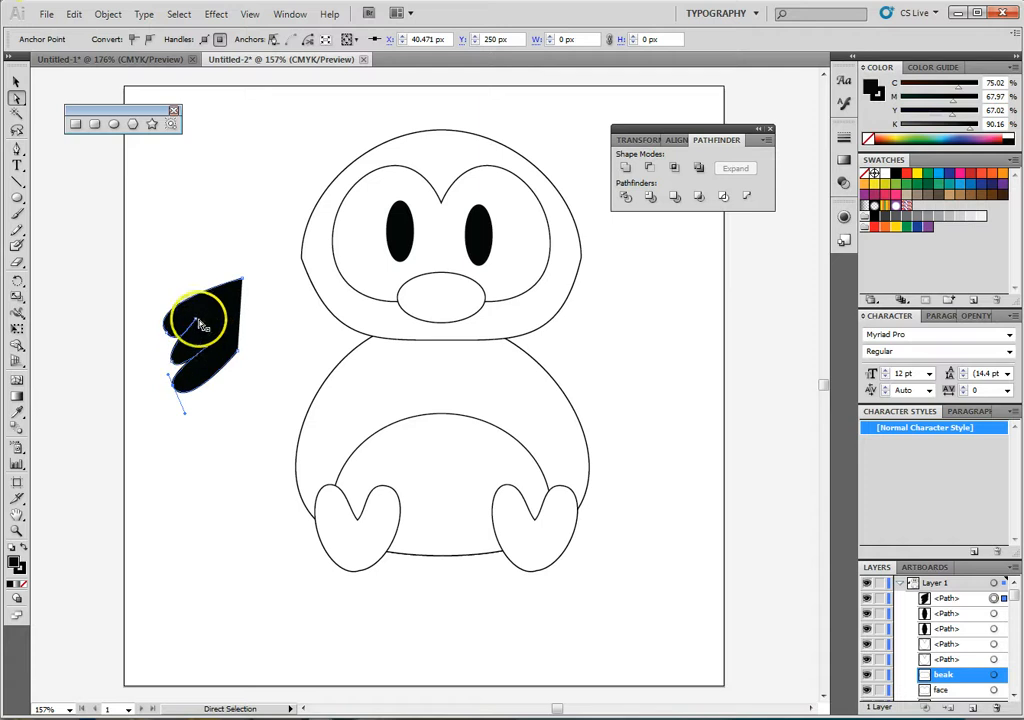
- Move the wing onto the body's left shoulder and rotate it slightly clockwise, ending at about X 159 px, Y 268 px
left_click_drag(196, 323, 340, 372)
left_click(279, 397)
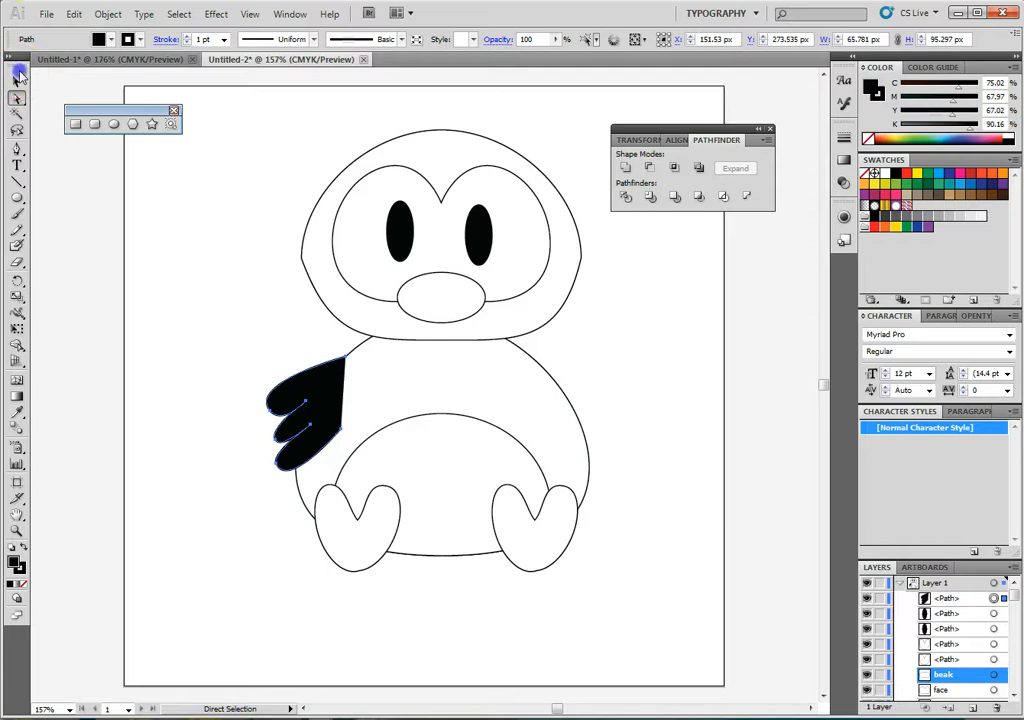
left_click(18, 78)
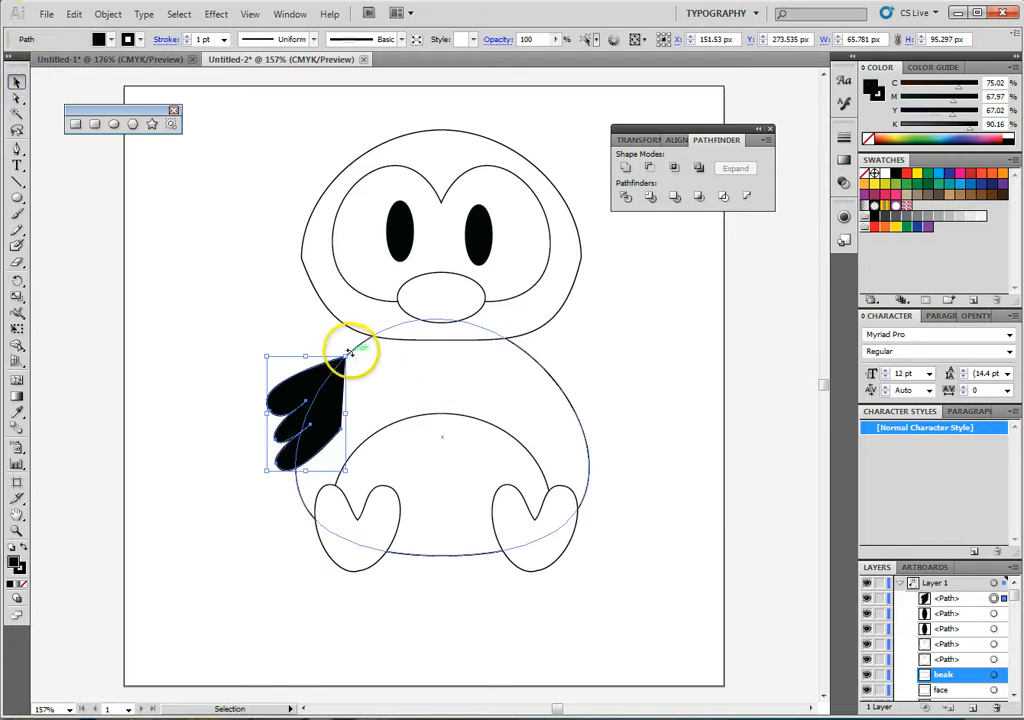
left_click_drag(348, 352, 366, 359)
left_click(336, 393)
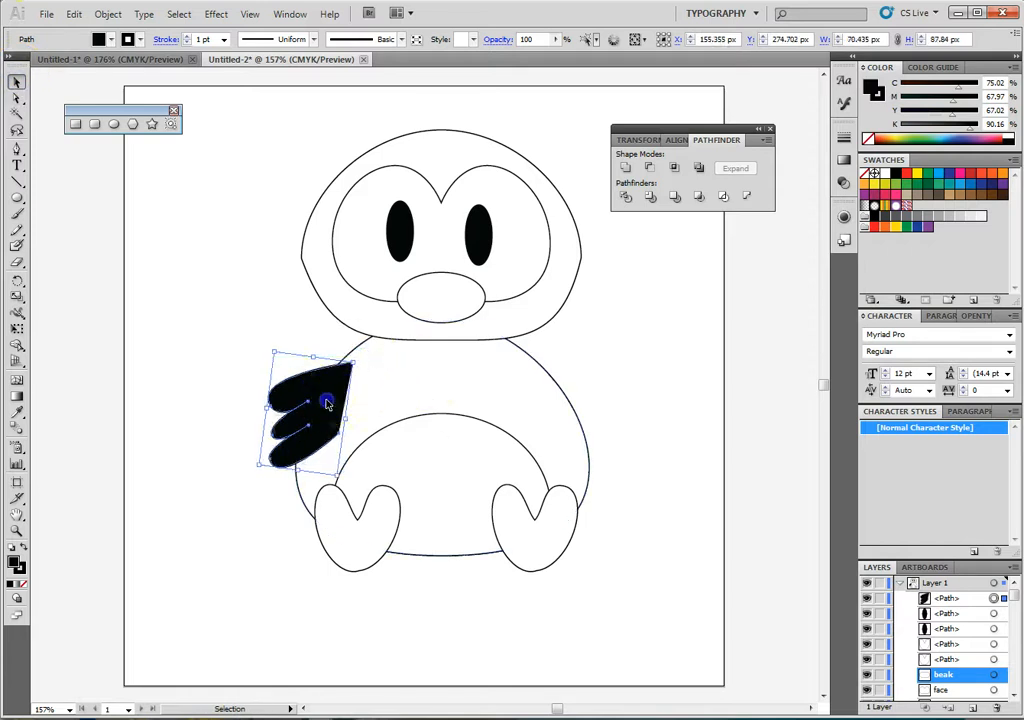
left_click_drag(327, 403, 331, 395)
- Send the wing to the back behind the body and shift it to about X 148 px, Y 282 px
right_click(345, 398)
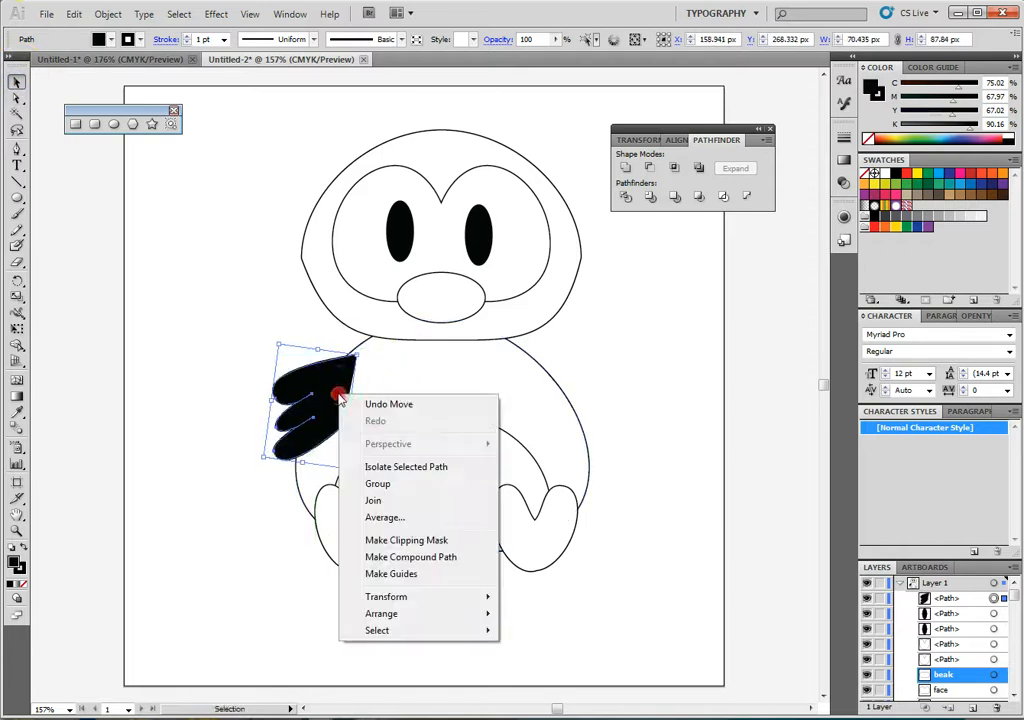
mouse_move(490, 614)
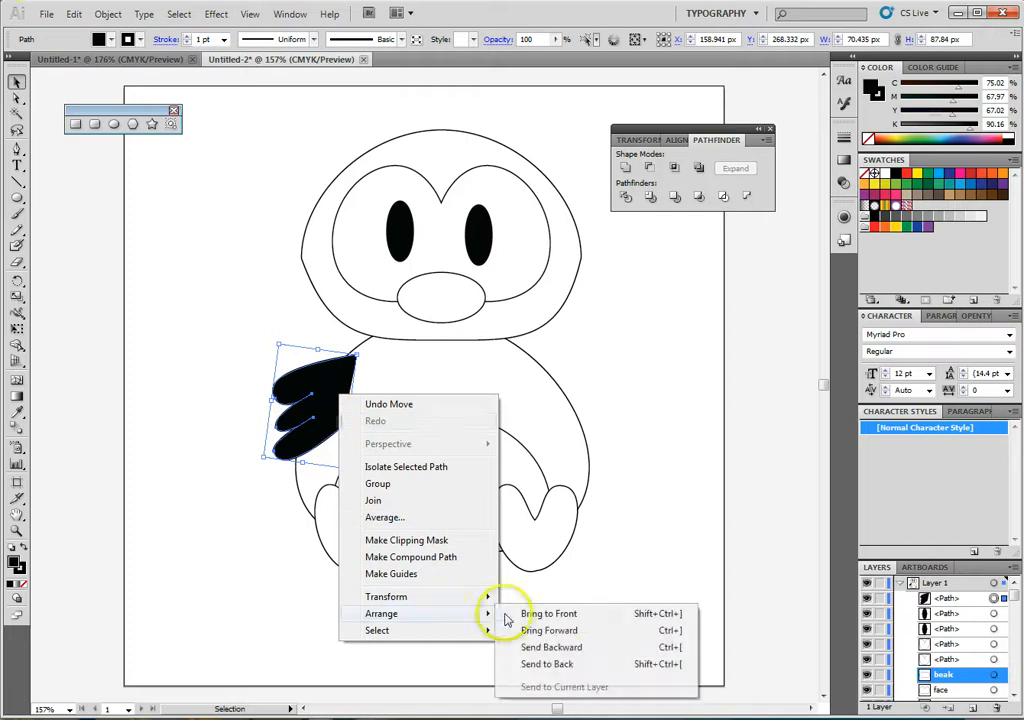
left_click(549, 663)
left_click(207, 371)
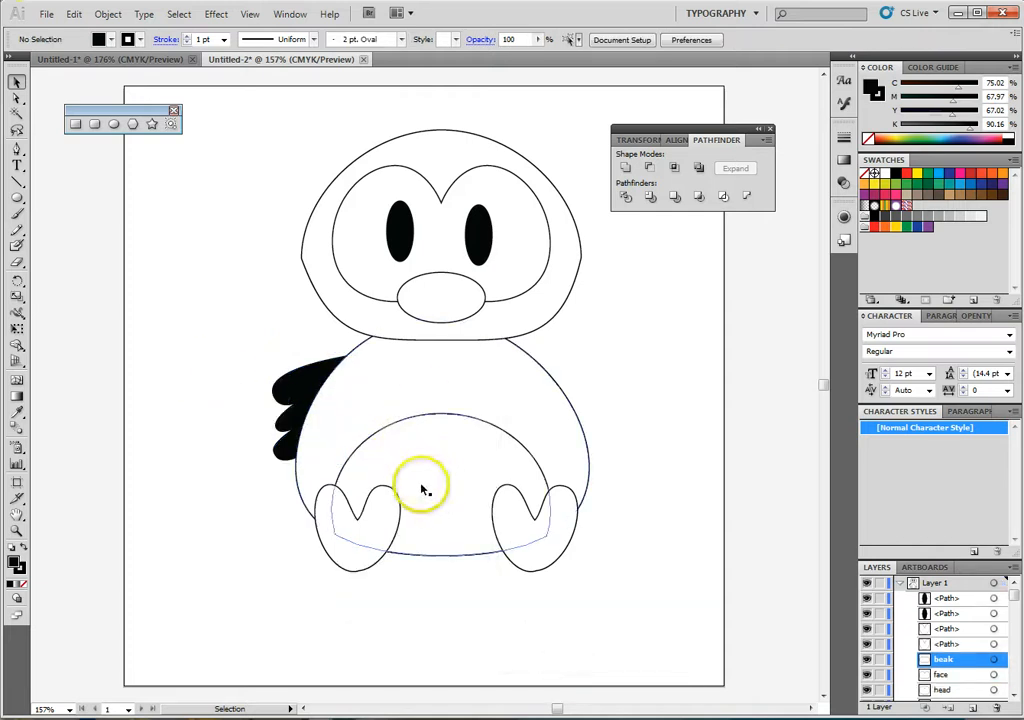
left_click(297, 385)
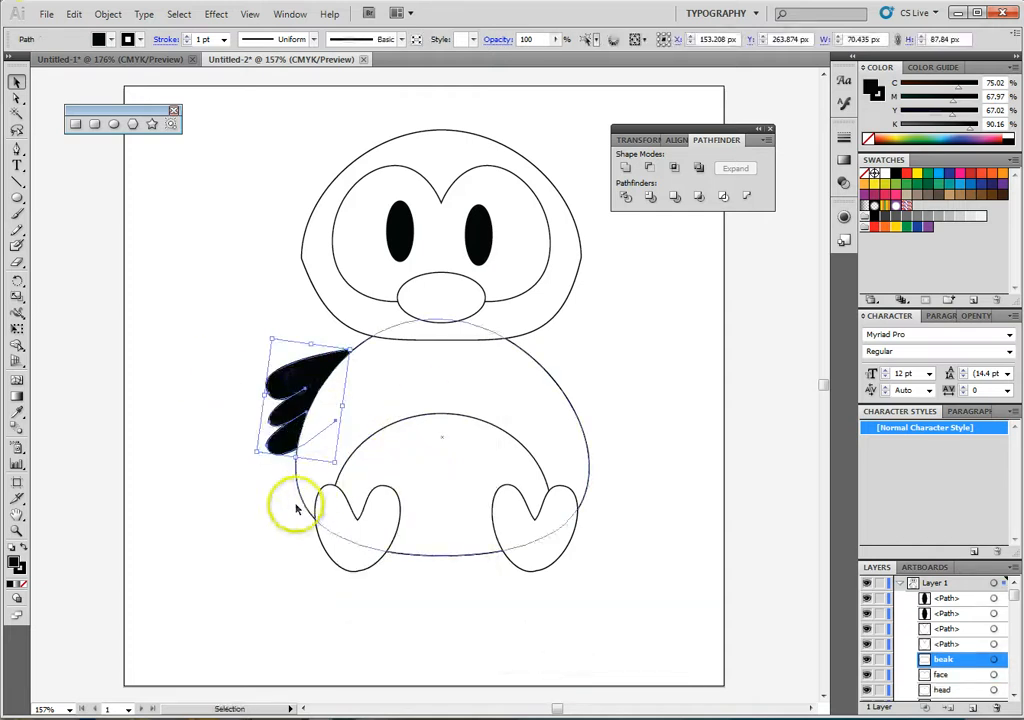
left_click_drag(303, 376, 322, 450)
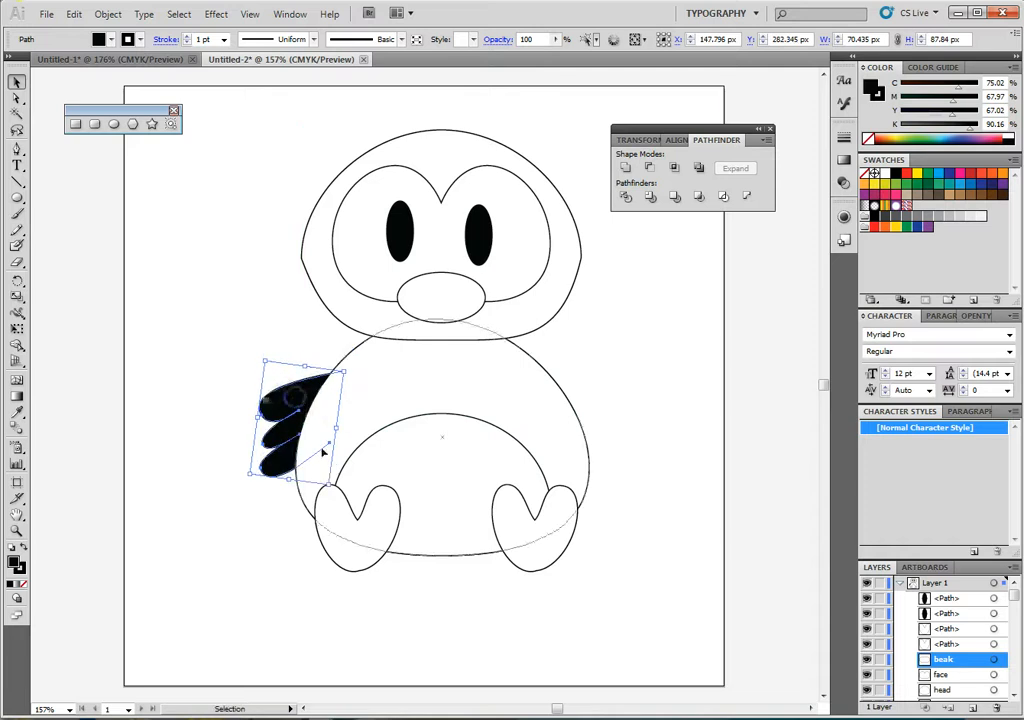
left_click(258, 521)
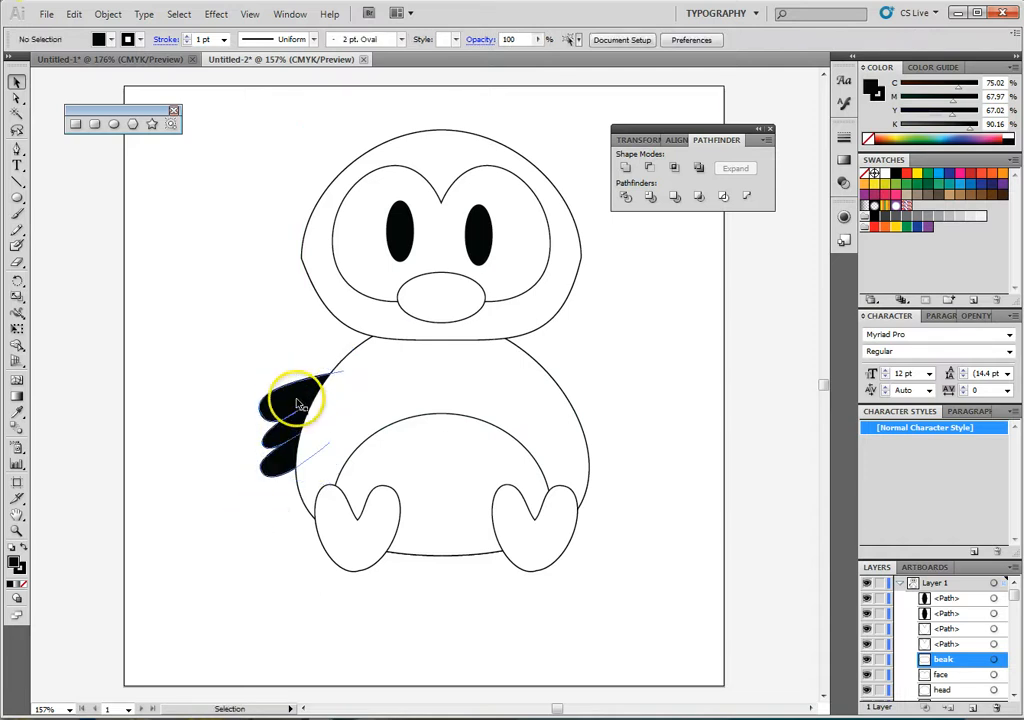
- Duplicate the wing to the body's right side and reflect it across the vertical axis, placing it at about X 388 px, Y 289 px
left_click_drag(295, 405, 566, 411)
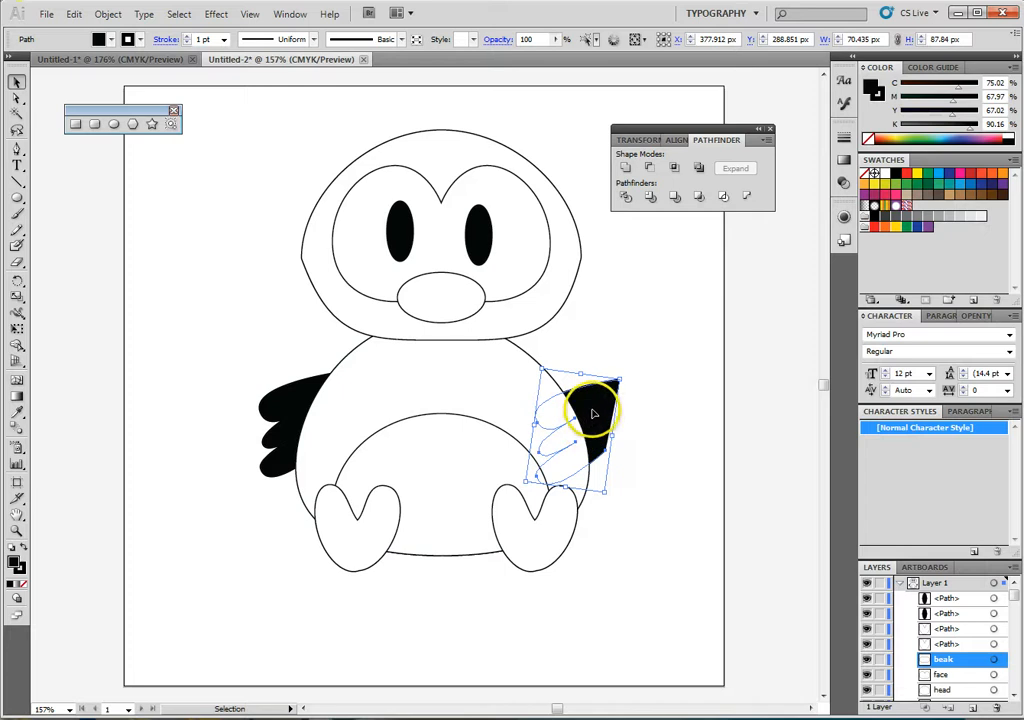
right_click(594, 412)
mouse_move(660, 612)
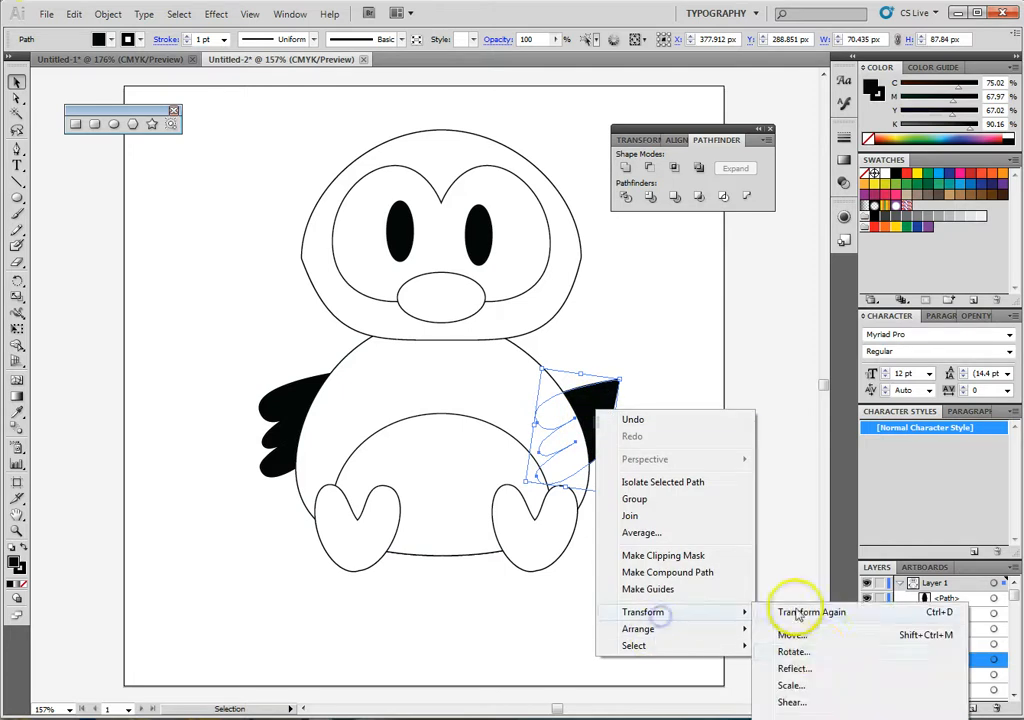
left_click(814, 668)
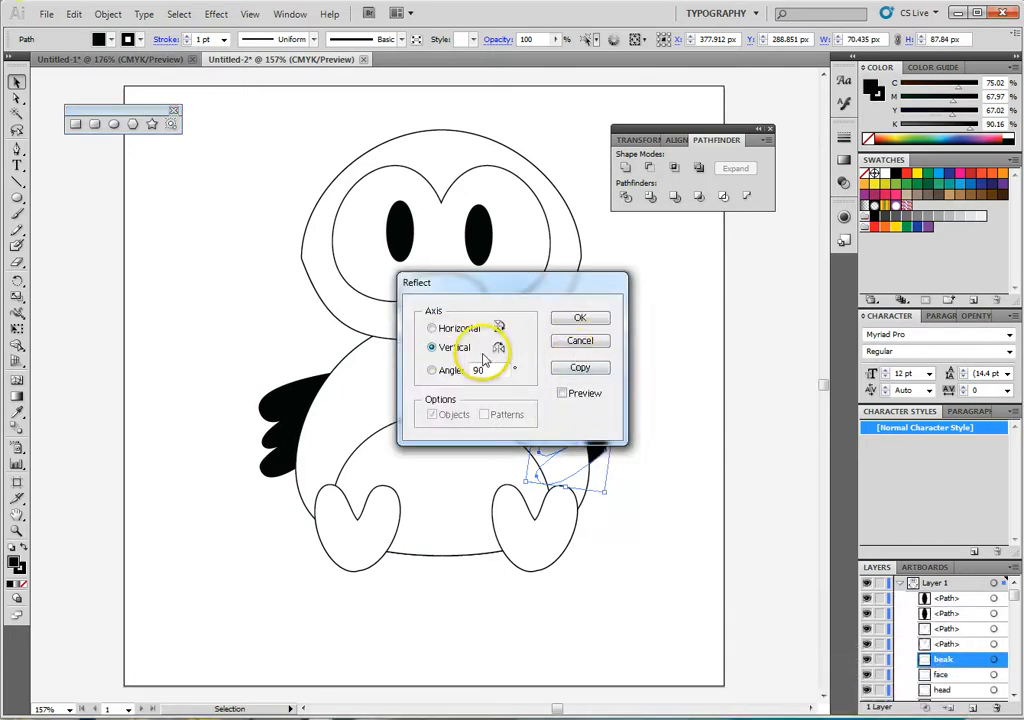
left_click_drag(535, 285, 528, 232)
left_click(555, 339)
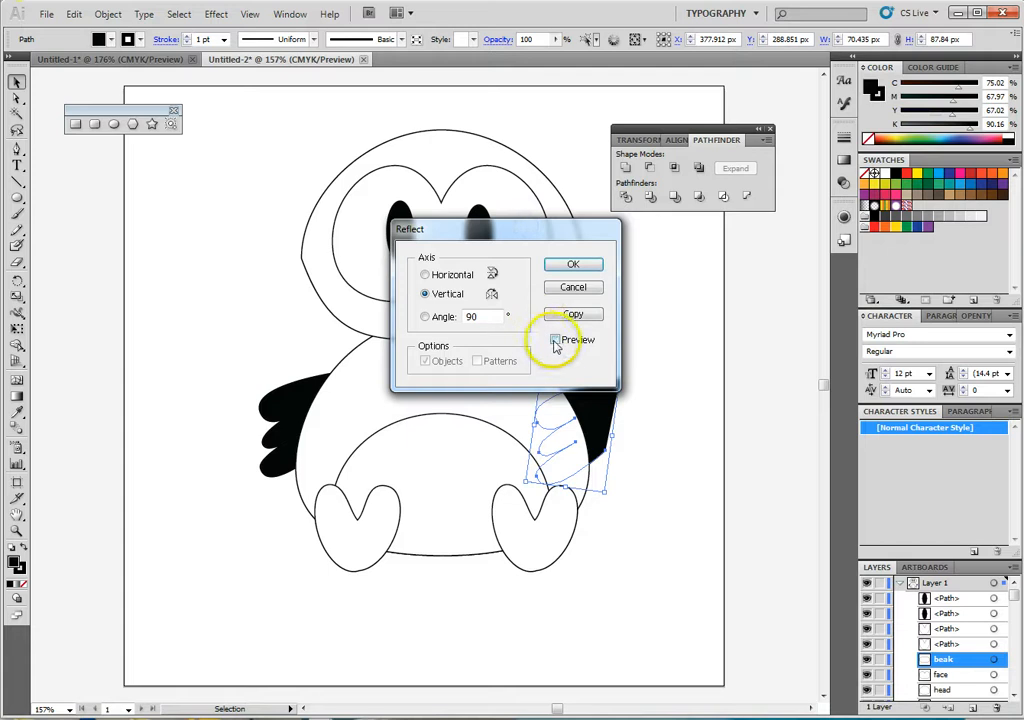
left_click(573, 265)
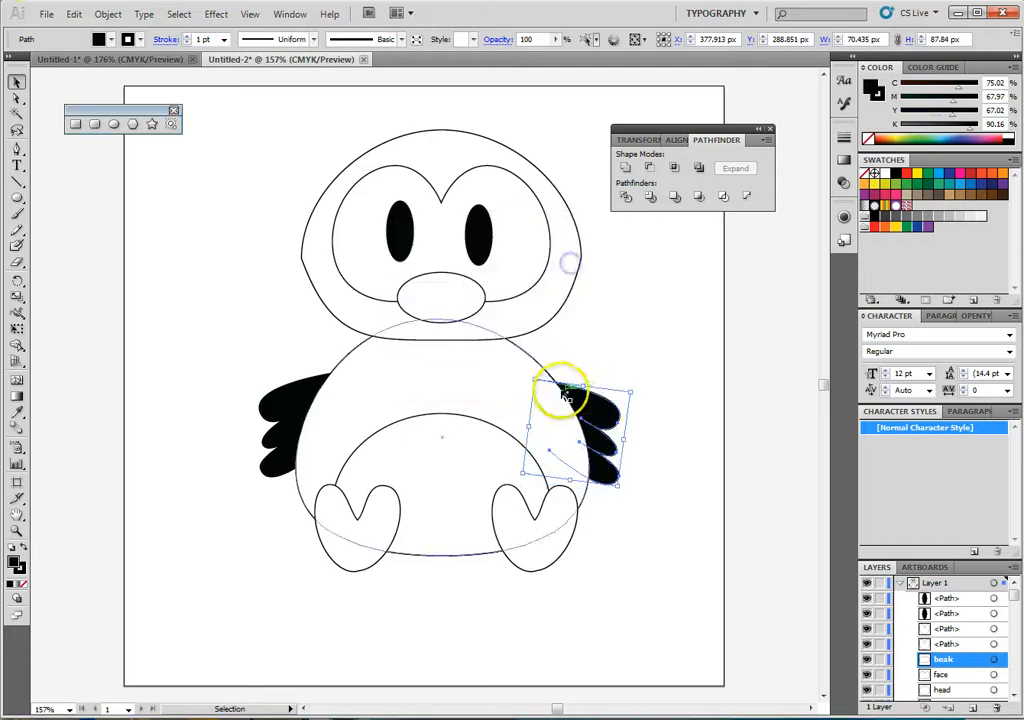
left_click_drag(587, 400, 600, 404)
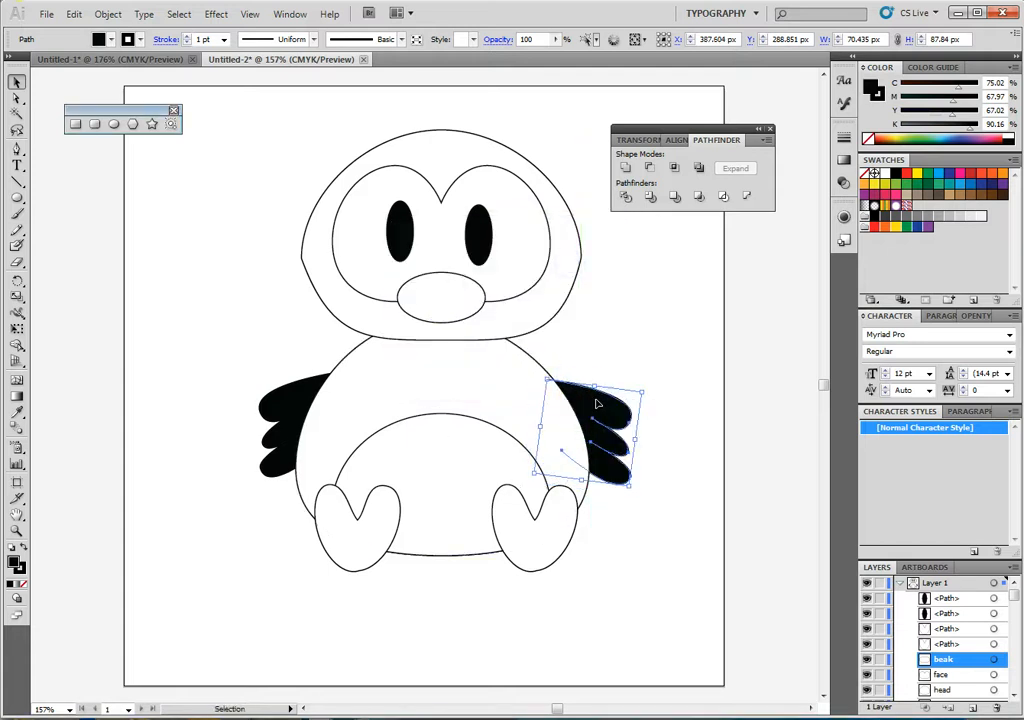
left_click(637, 541)
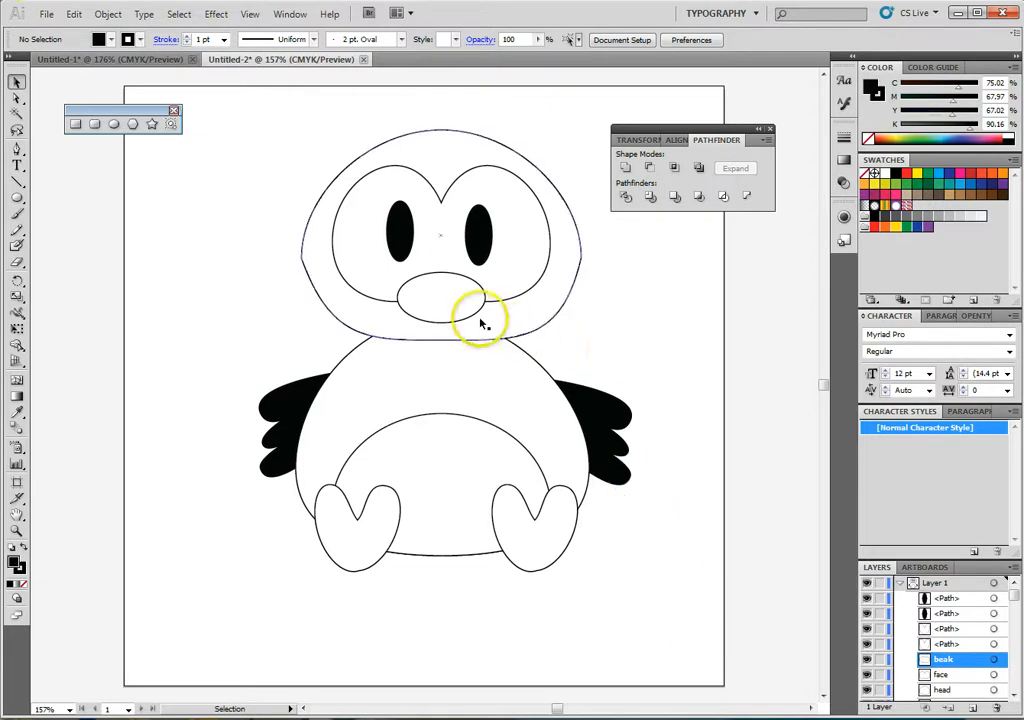
- Rename the two black eye paths in the layer list as eye
left_click(466, 446)
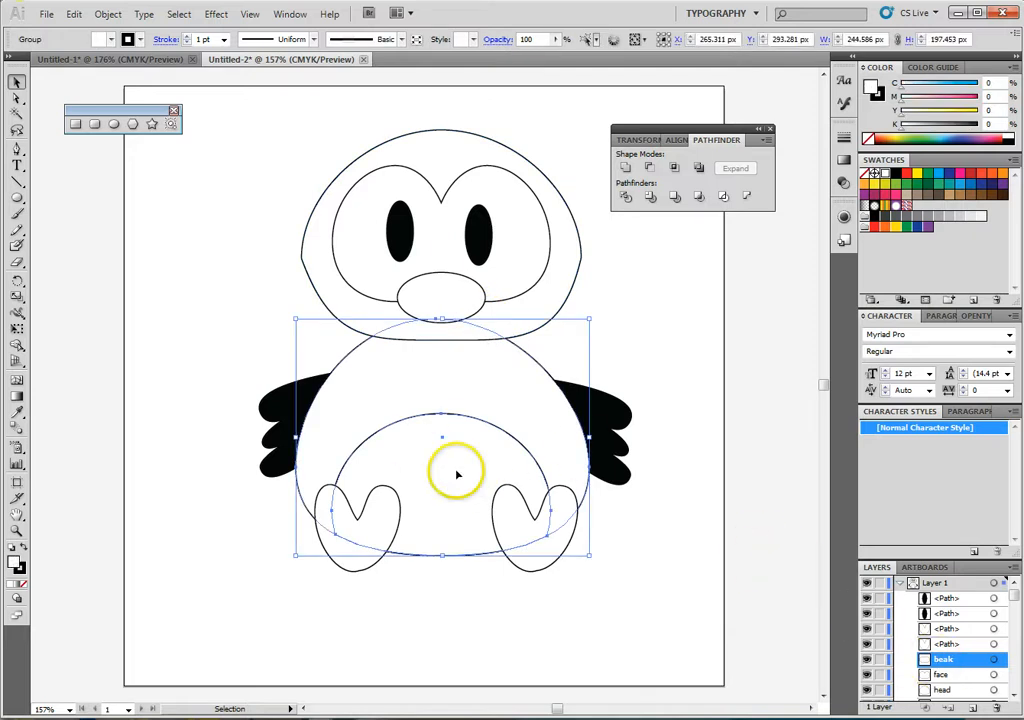
left_click(945, 598)
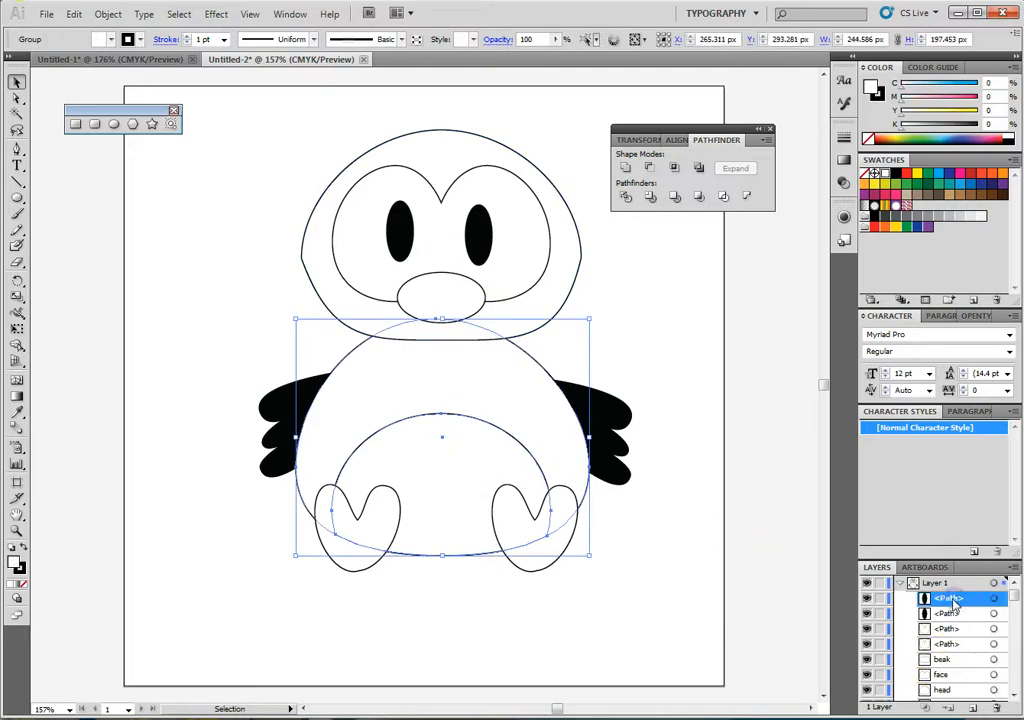
left_click(867, 598)
left_click(867, 600)
double_click(955, 600)
type("eye")
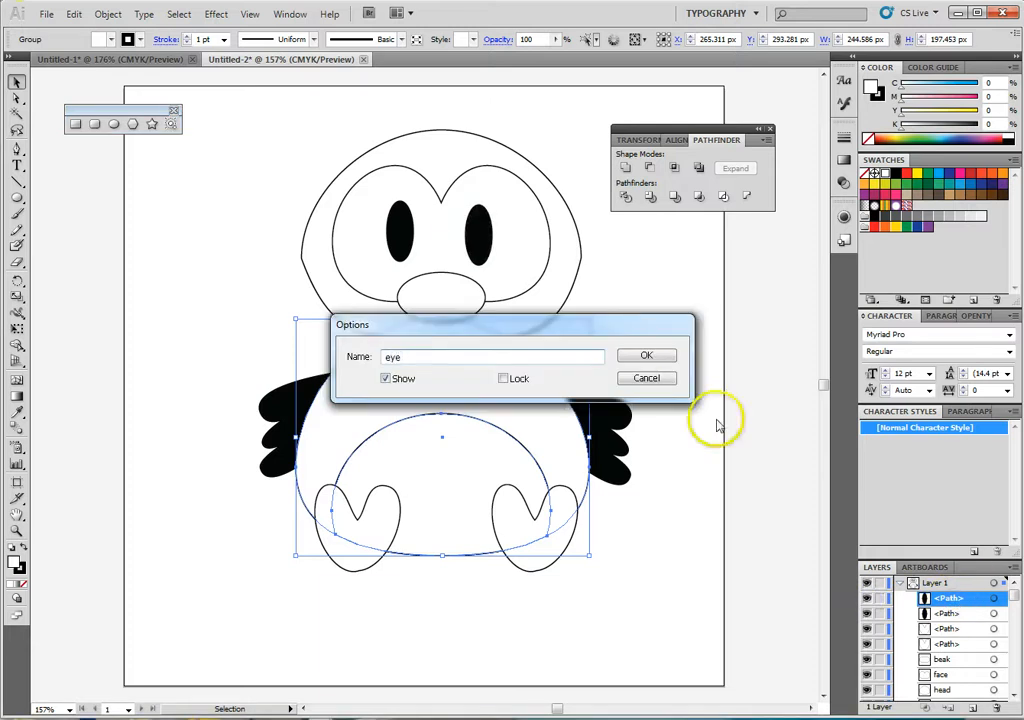
left_click(646, 355)
double_click(950, 614)
type("ete")
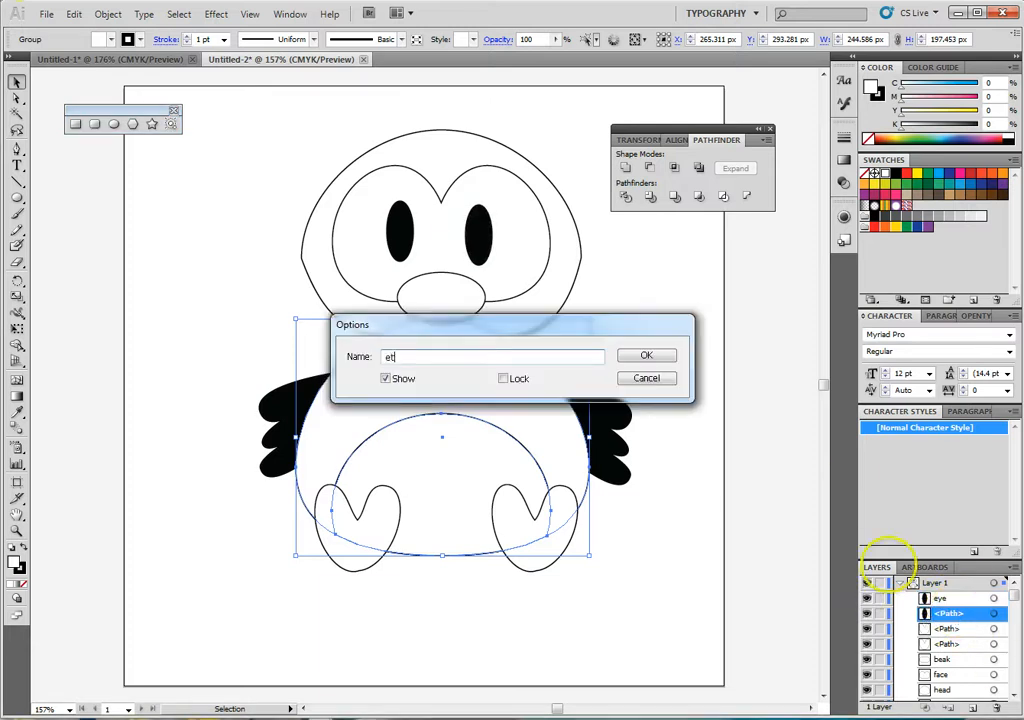
type("e")
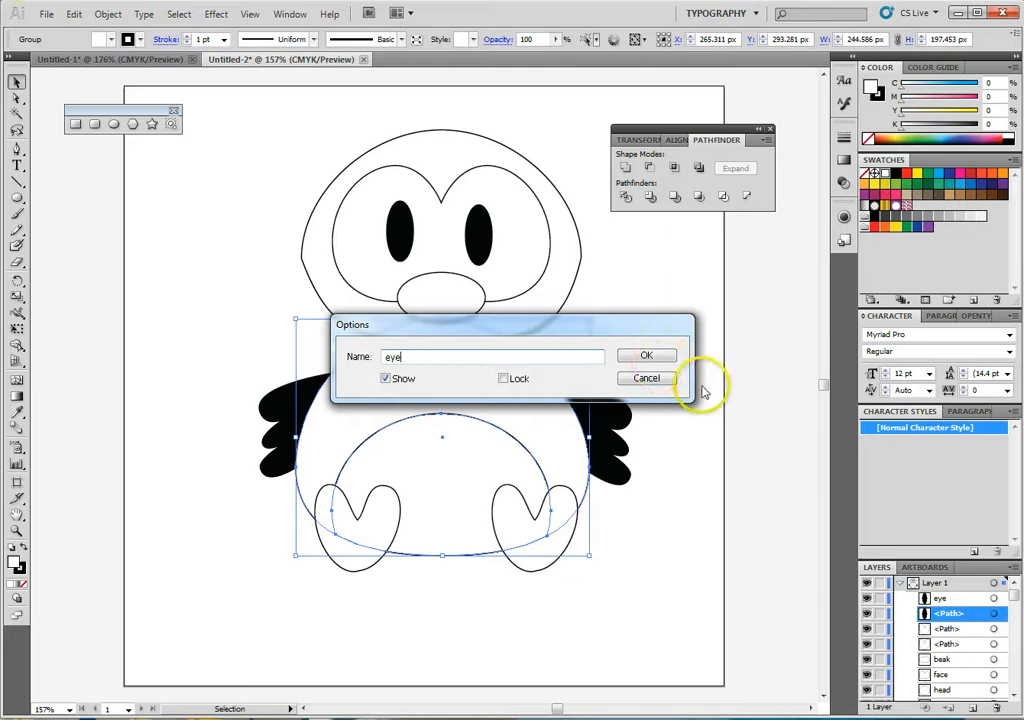
left_click(652, 357)
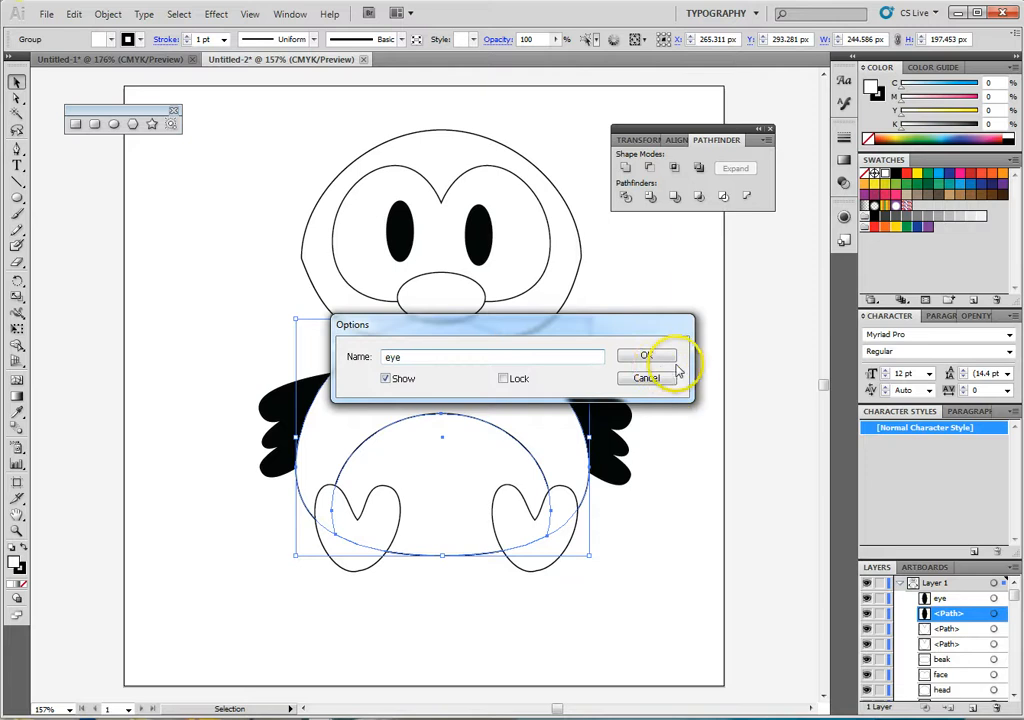
- Rename the two foot paths in the layer list as foot
left_click(867, 629)
double_click(945, 629)
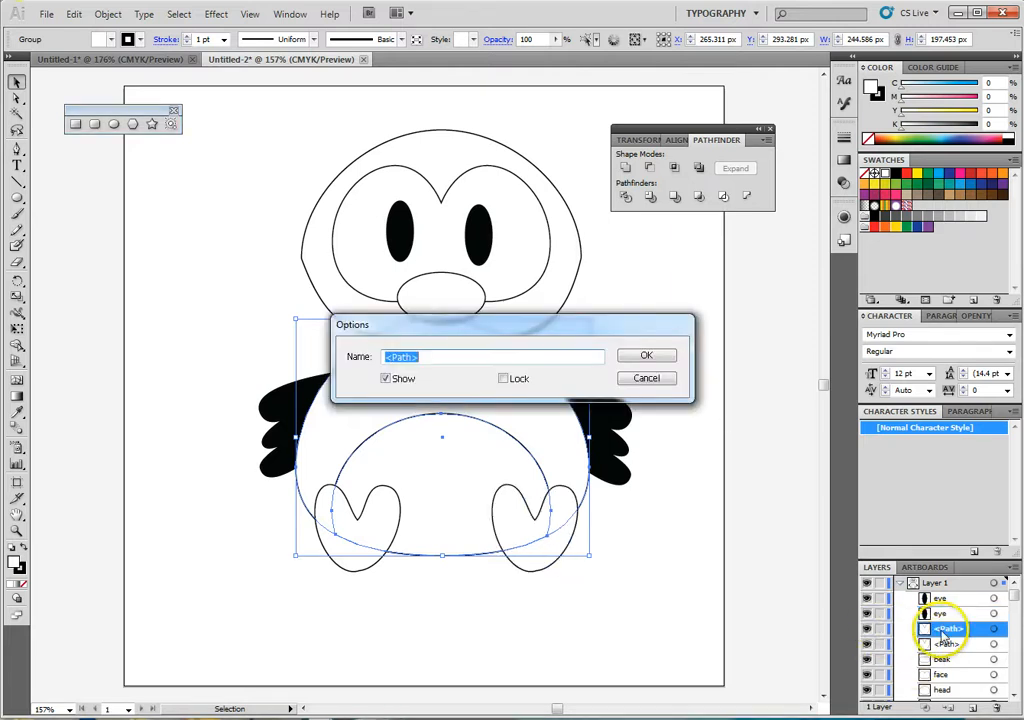
key("Return")
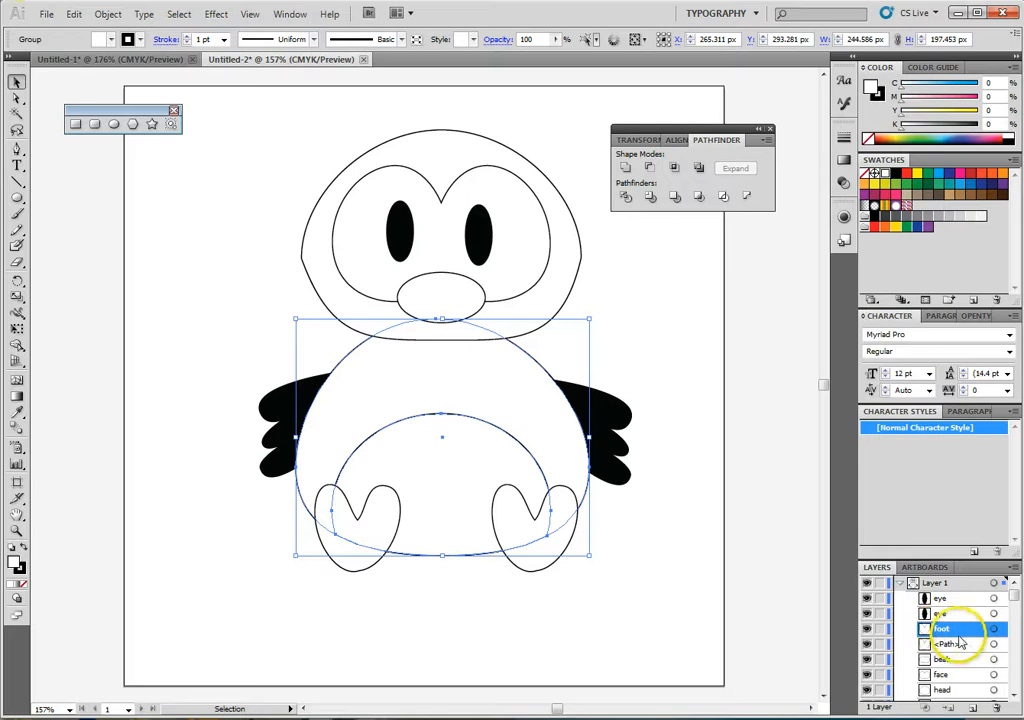
left_click(950, 645)
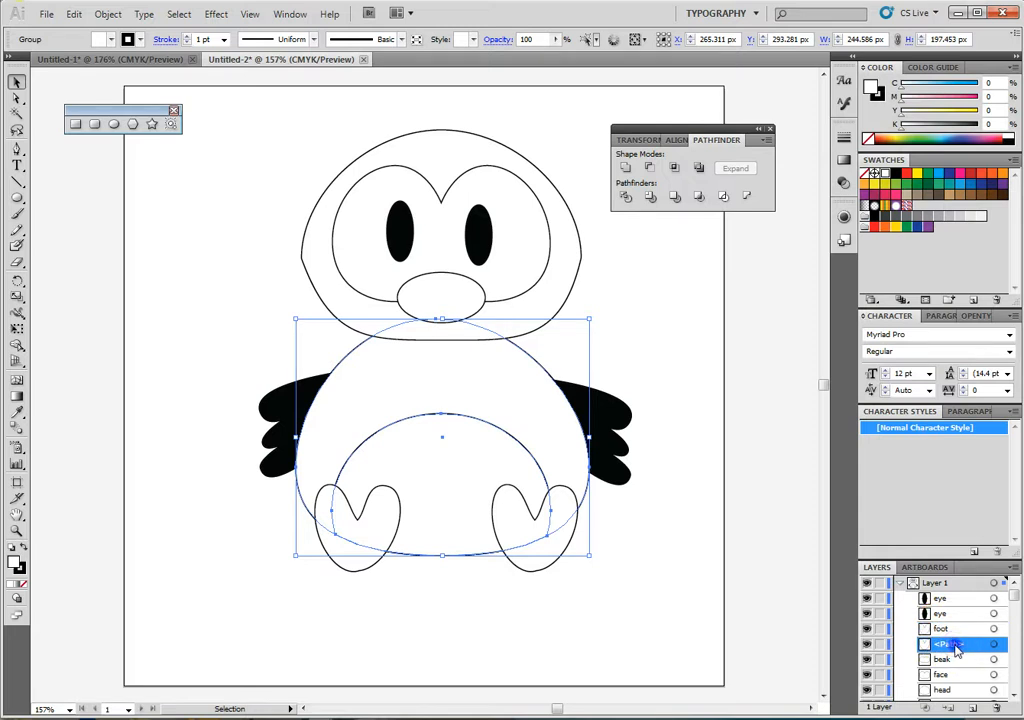
double_click(955, 647)
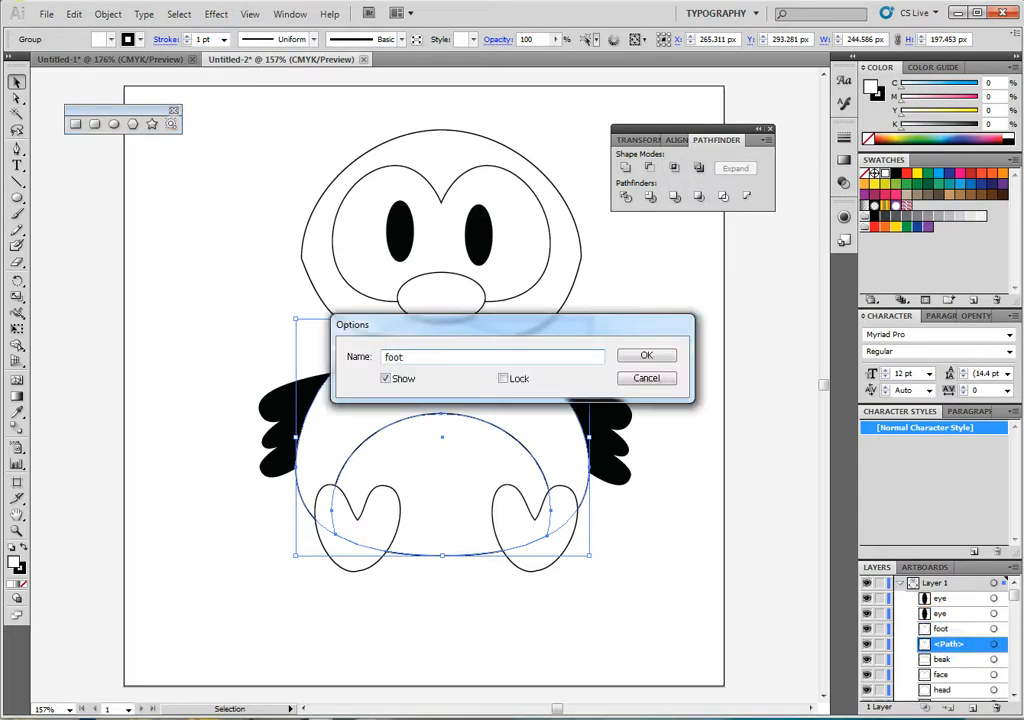
key("Return")
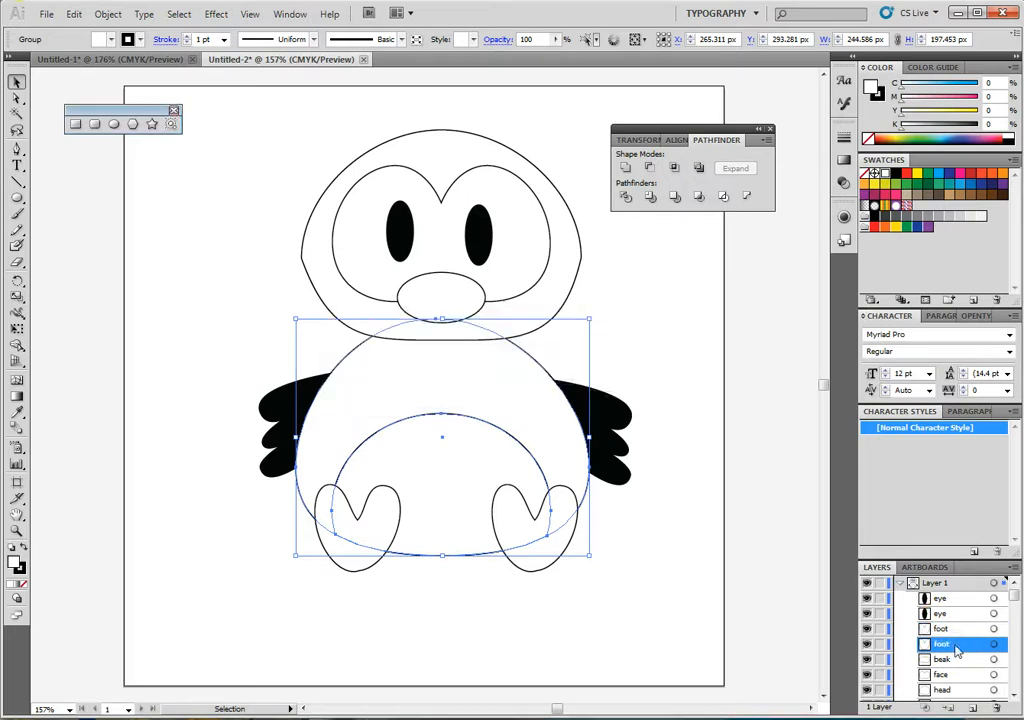
- Rename the two black wing paths in the layer list as wing1 and wing2
left_click(1015, 694)
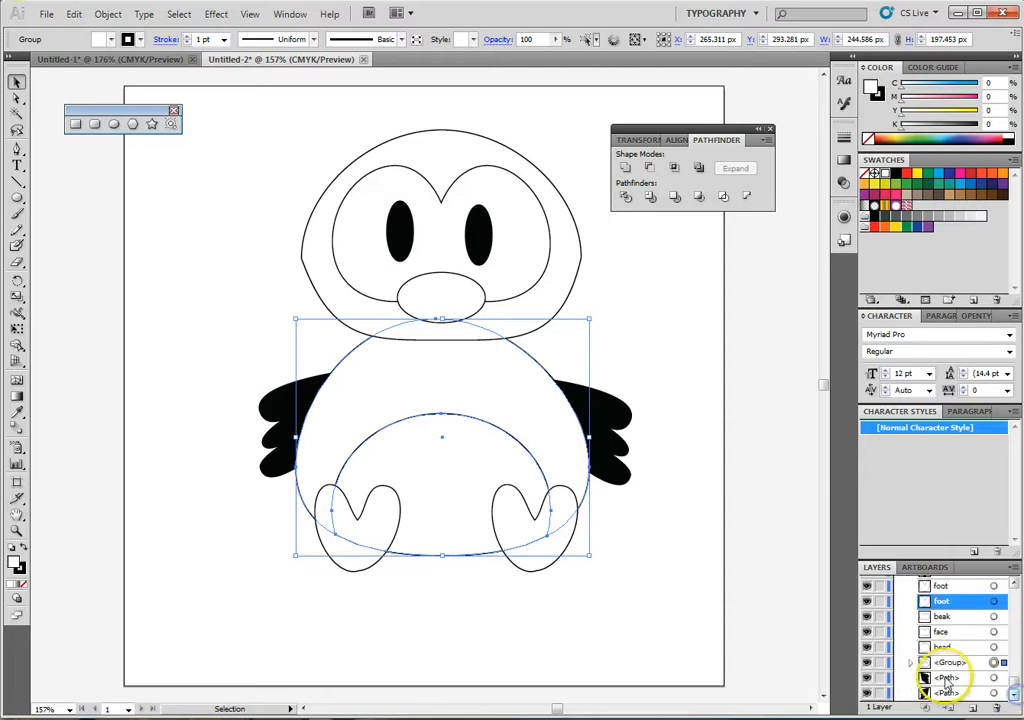
double_click(946, 679)
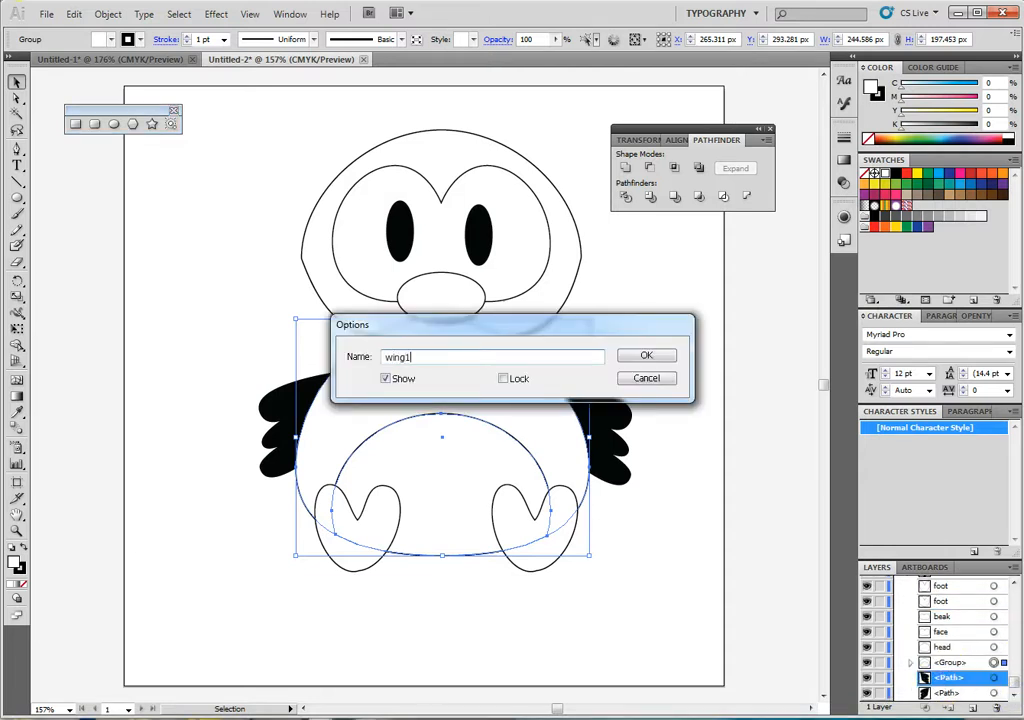
key("Return")
double_click(947, 693)
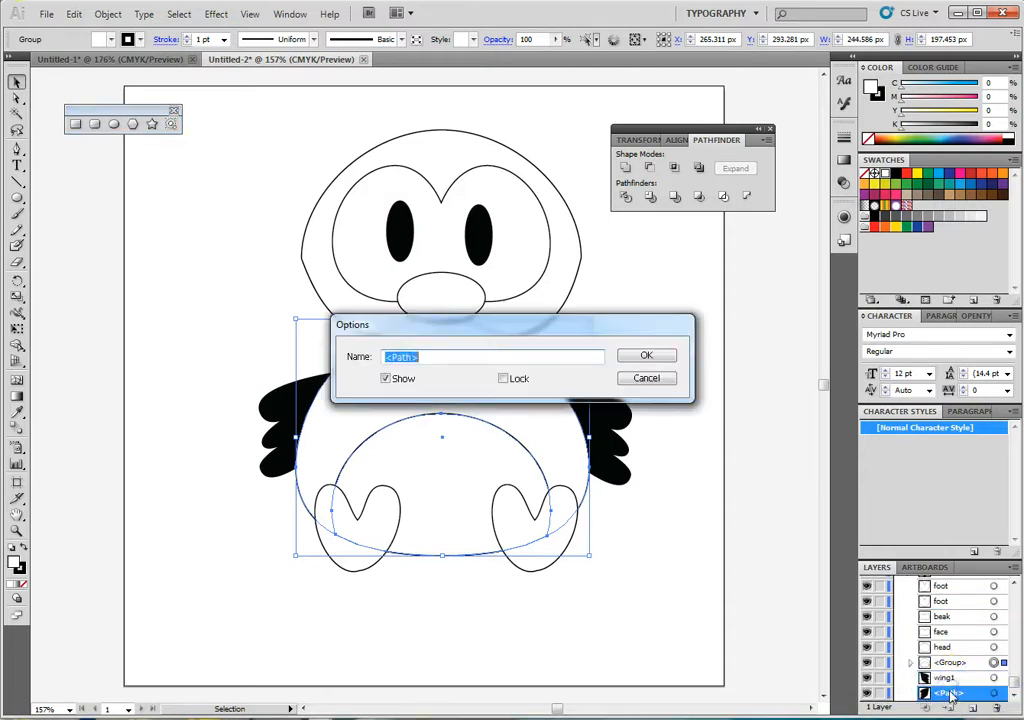
type("wing2")
key("Return")
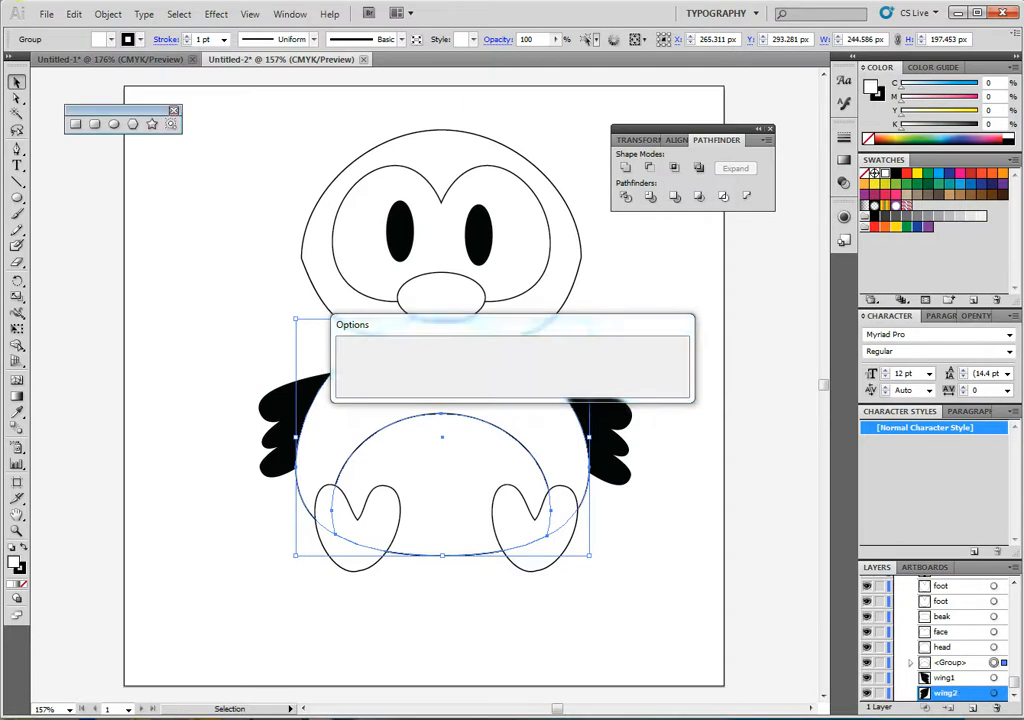
- Ungroup the belly and fatbody shapes so they are separate paths, and deselect them
left_click(952, 664)
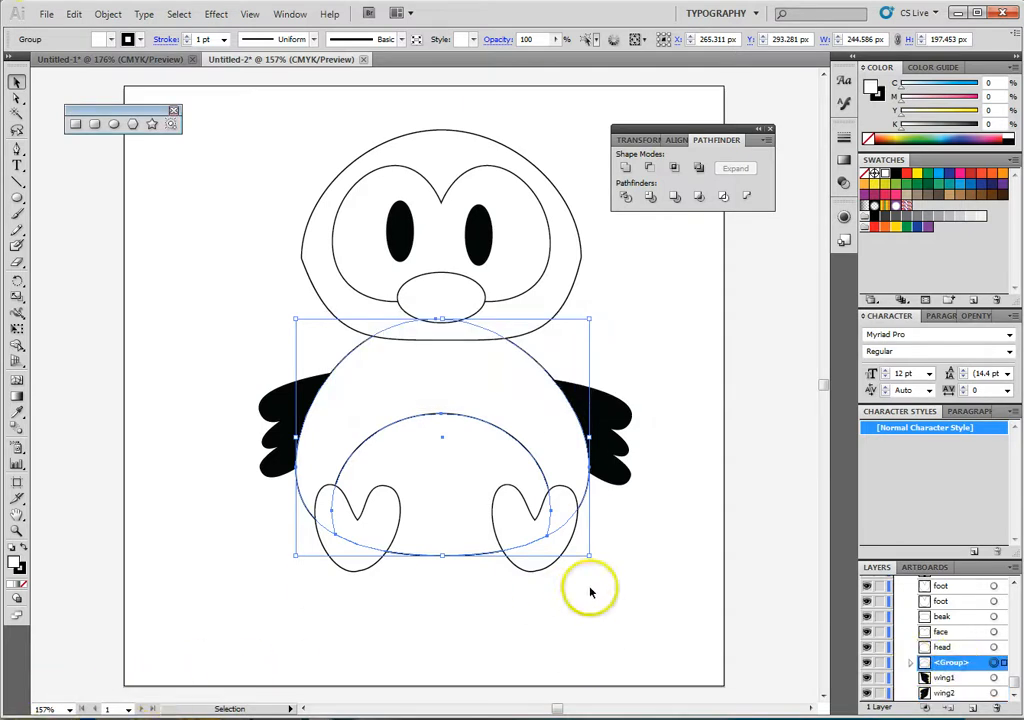
left_click(650, 585)
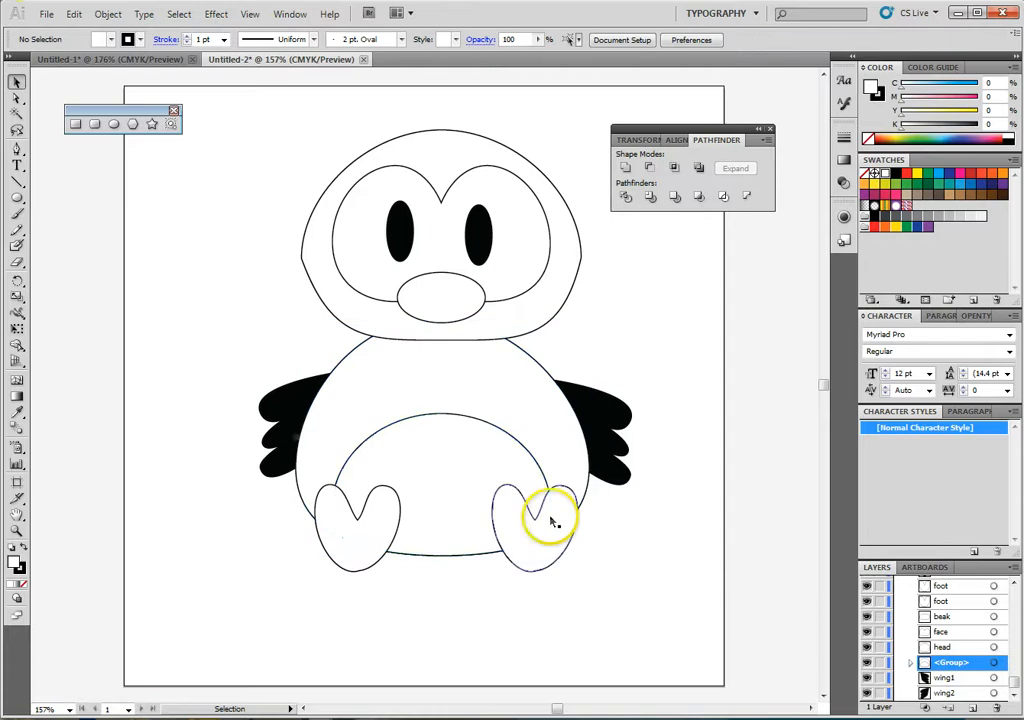
left_click(488, 429)
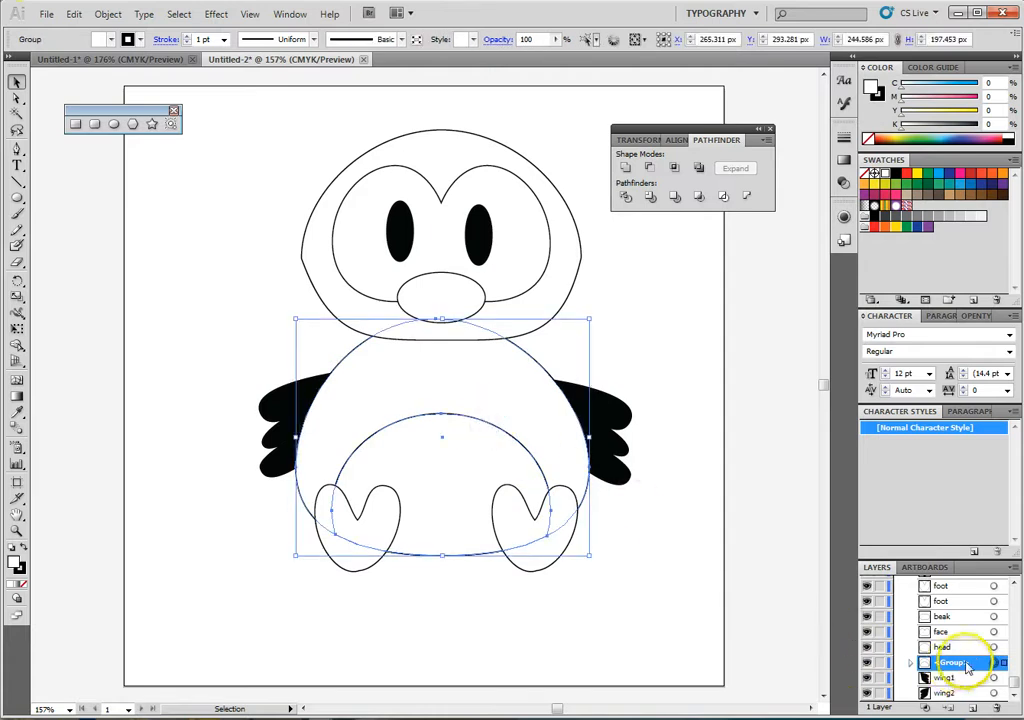
left_click(910, 663)
left_click(962, 691)
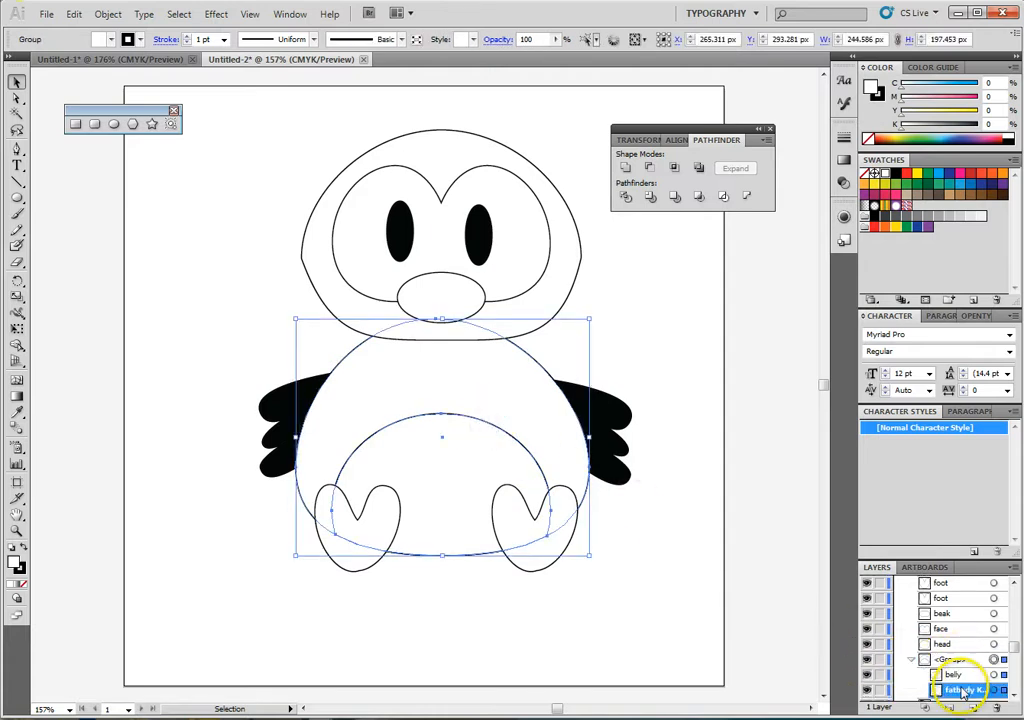
left_click(910, 663)
right_click(469, 407)
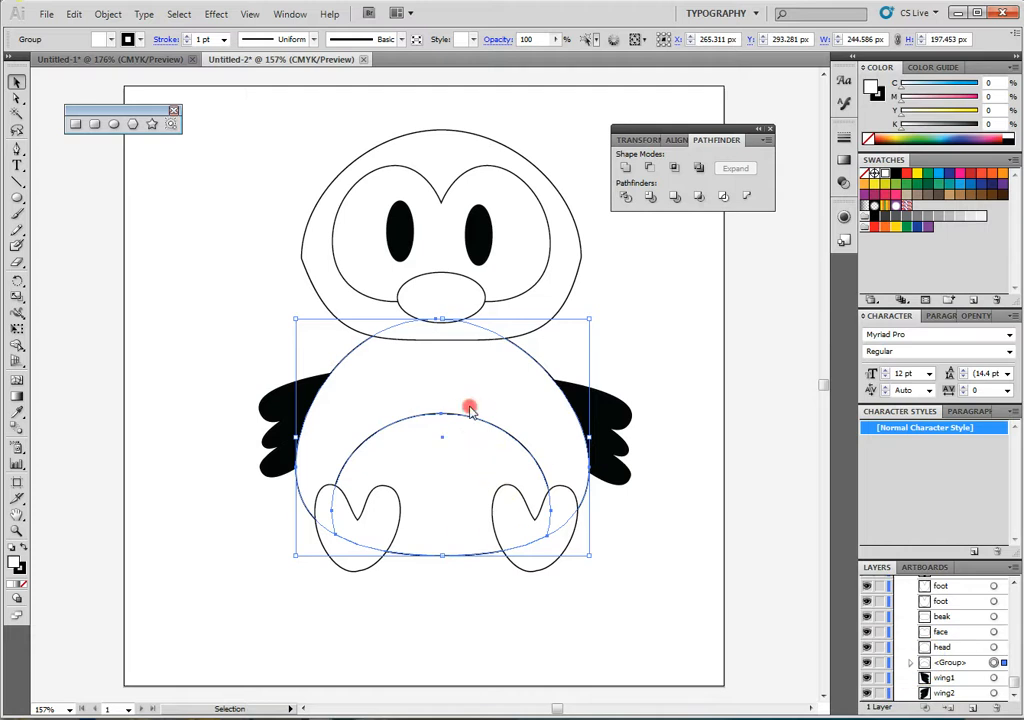
left_click(461, 377)
right_click(461, 377)
left_click(485, 465)
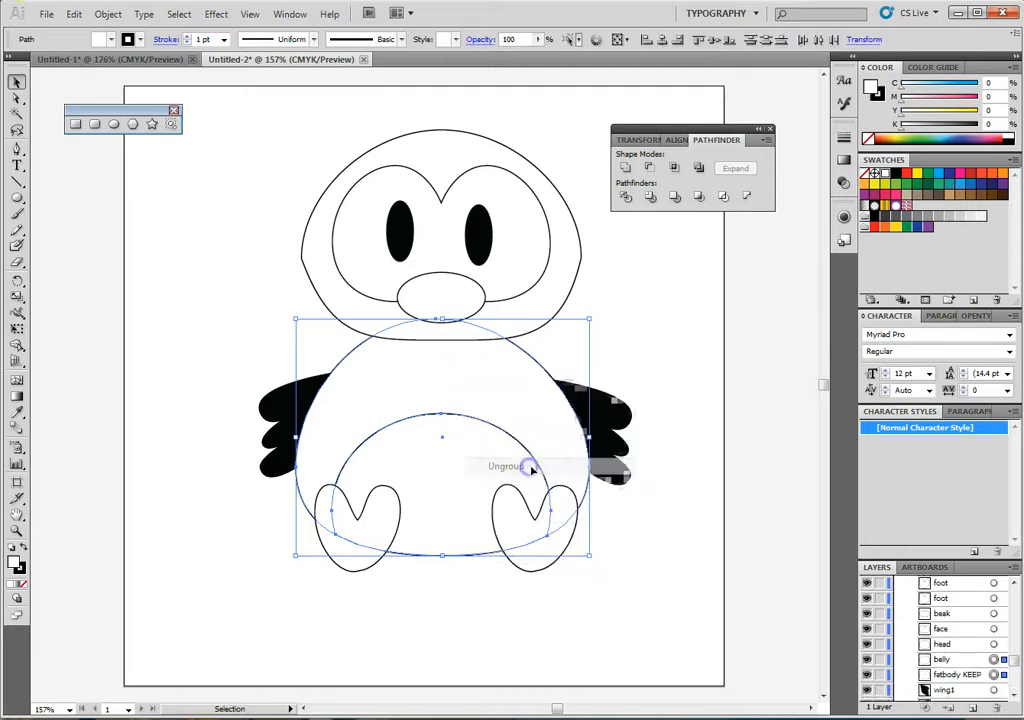
left_click(681, 453)
- Fill the belly with a white-to-black linear gradient, closing the Pathfinder options
left_click(457, 478)
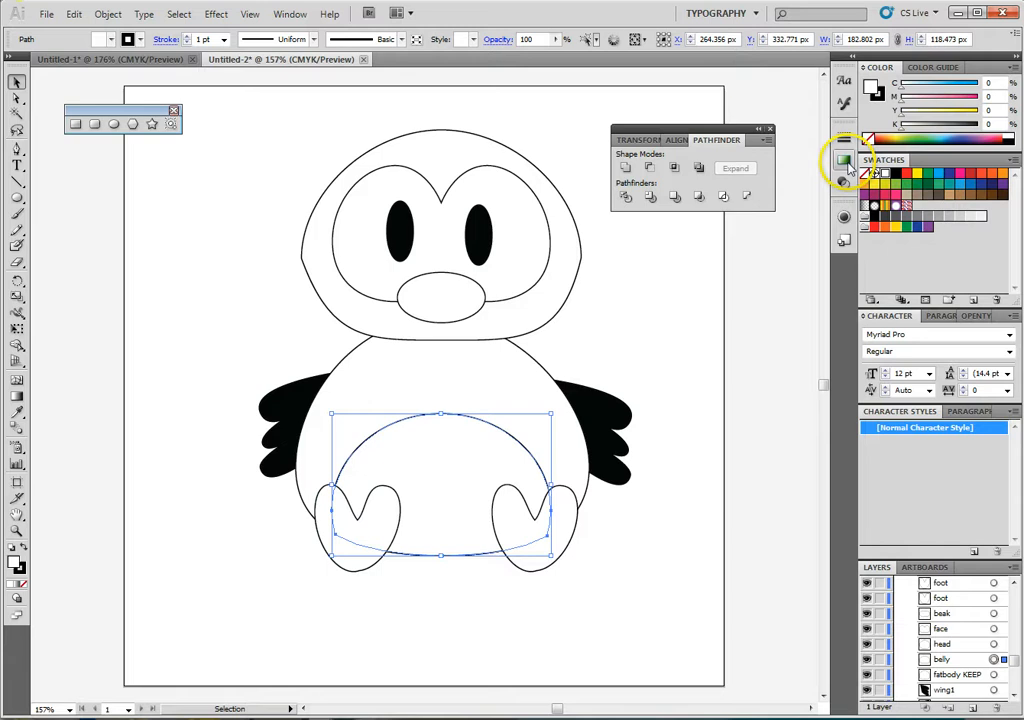
left_click(770, 129)
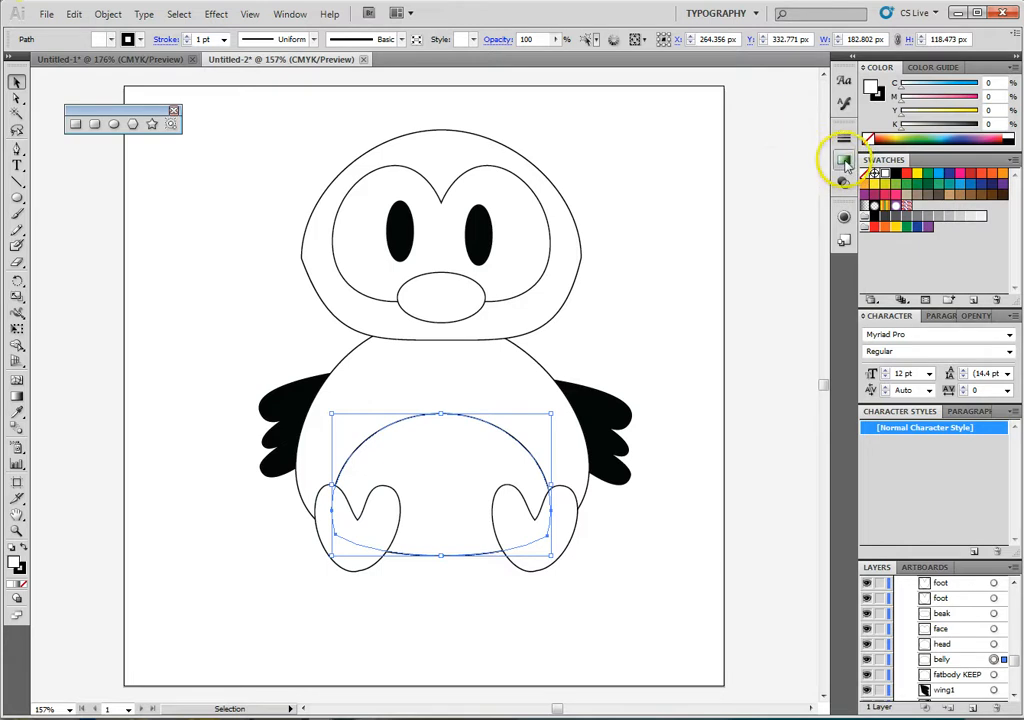
left_click(844, 162)
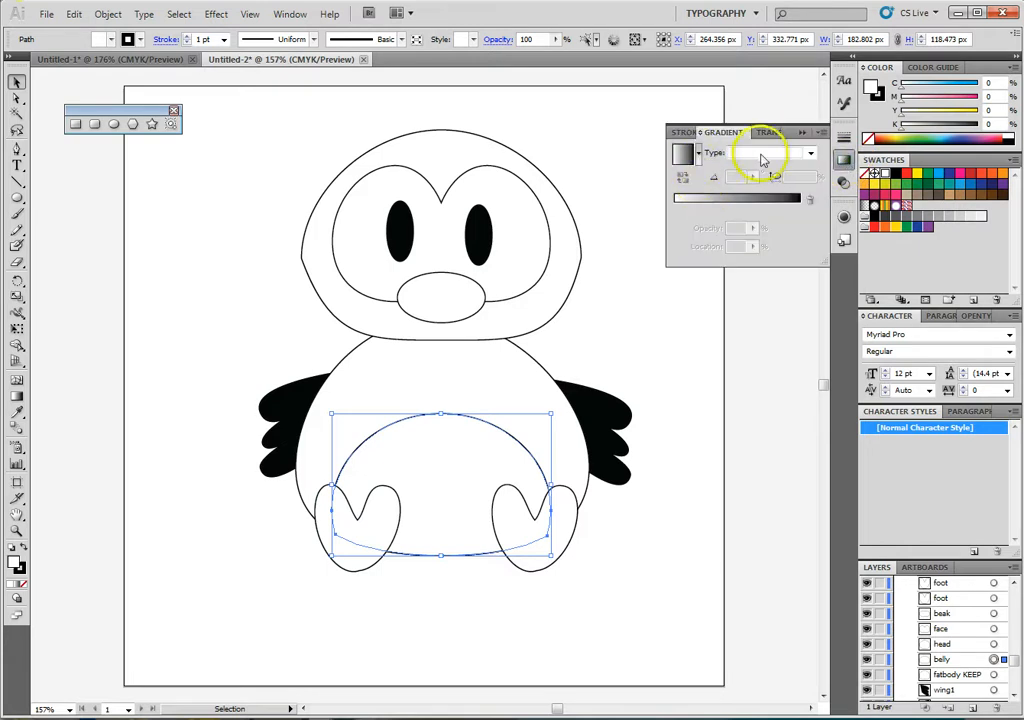
left_click(763, 155)
left_click(762, 175)
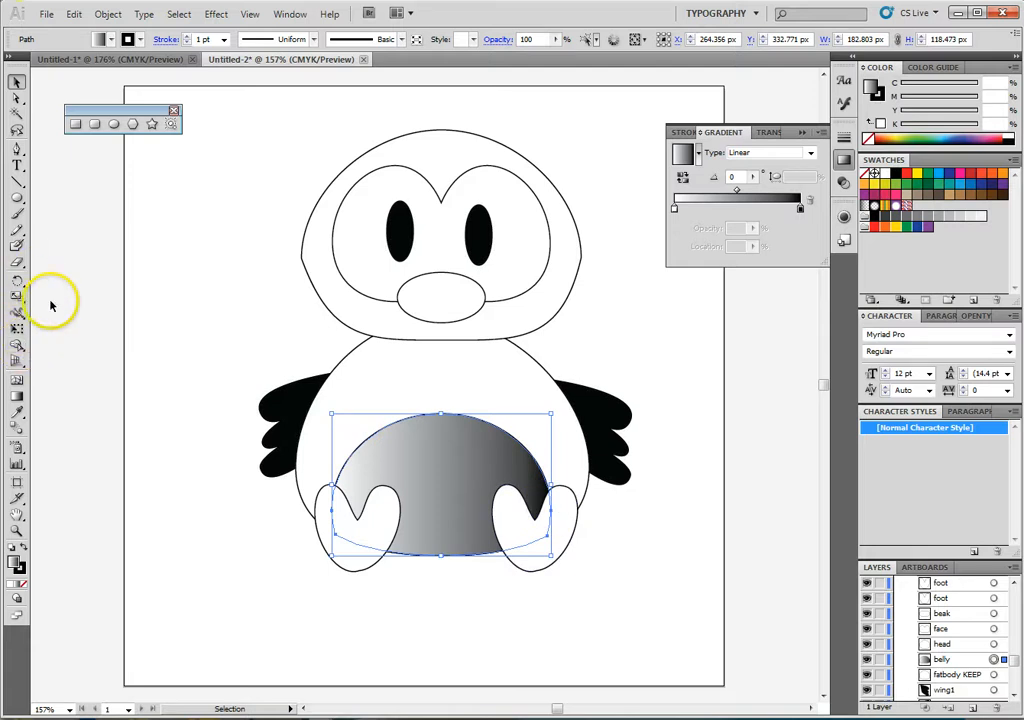
- Rotate the belly's gradient to about -89° and shift its position and stops so that only the lower edge is shaded grey
left_click(16, 398)
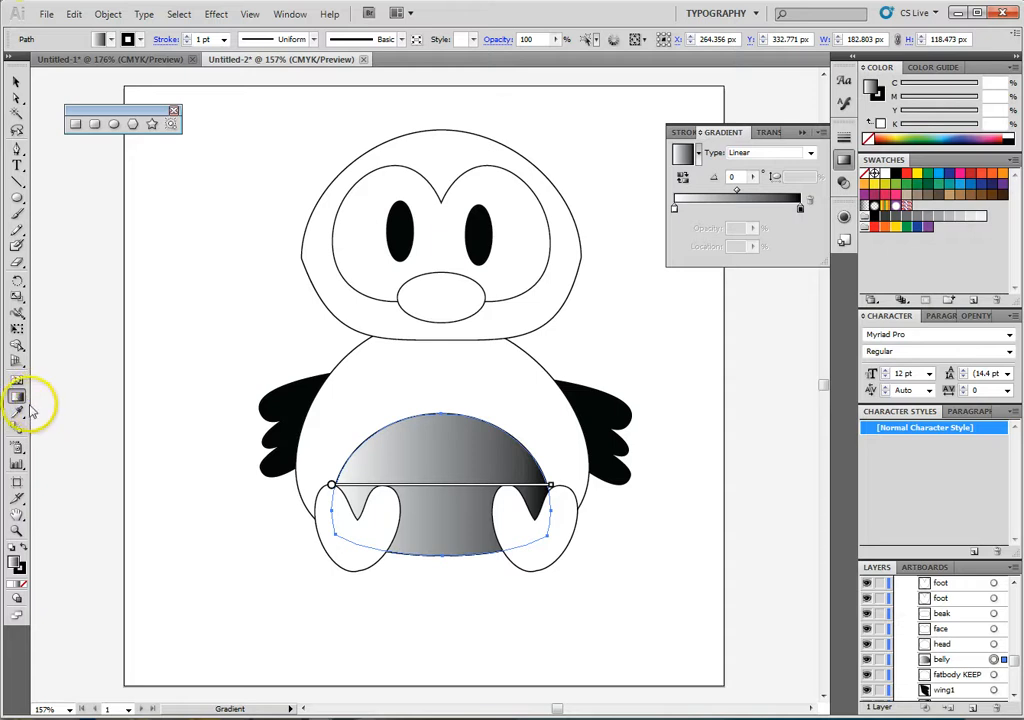
mouse_move(334, 488)
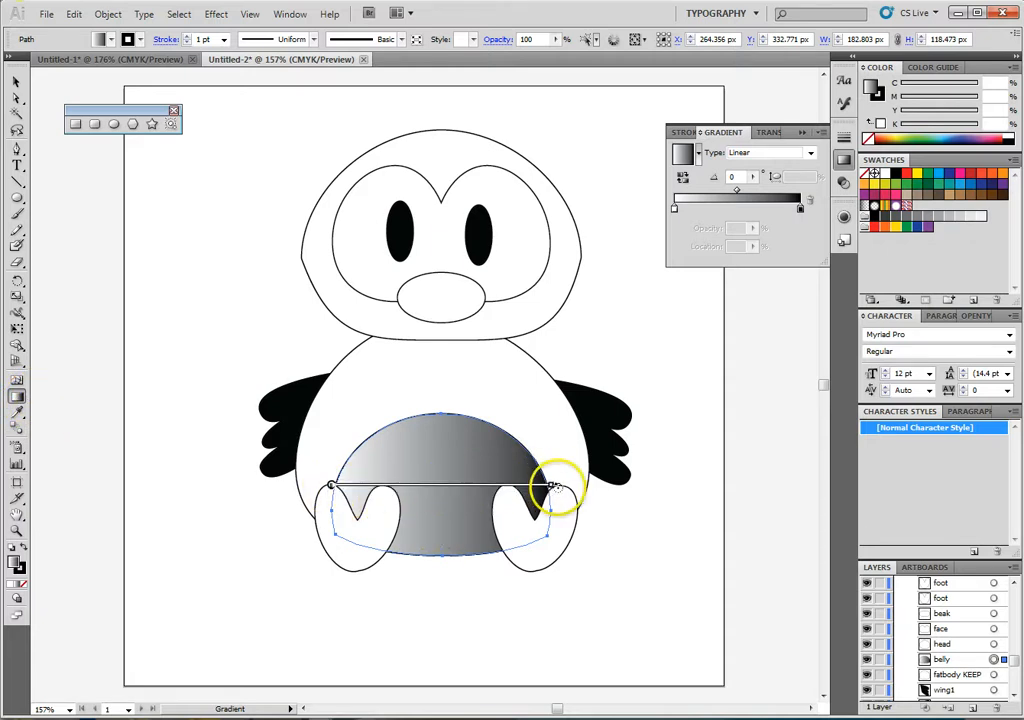
mouse_move(553, 486)
left_mouse_down()
mouse_move(491, 629)
mouse_move(272, 695)
left_mouse_up()
left_click_drag(340, 553, 332, 554)
left_click_drag(443, 537, 445, 483)
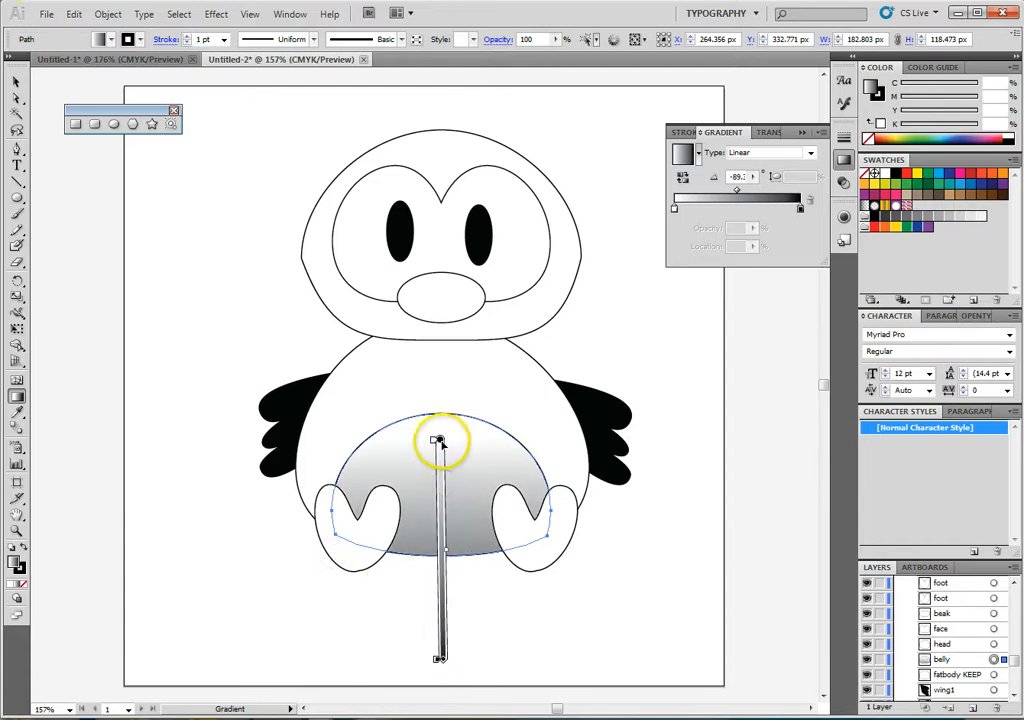
left_click_drag(437, 436, 433, 533)
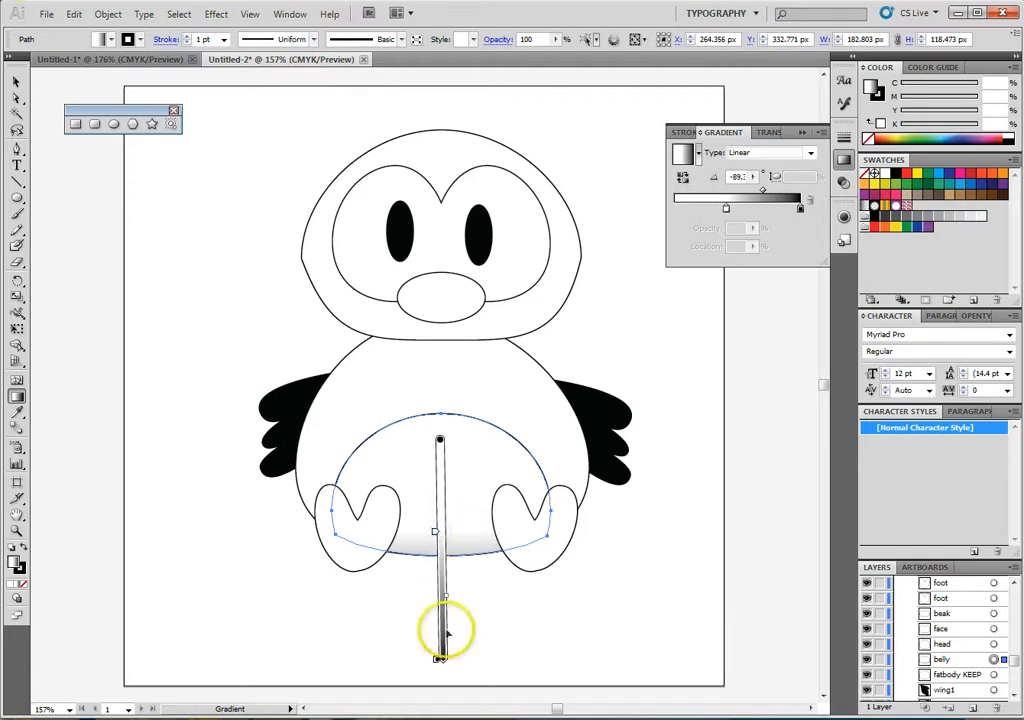
left_click_drag(442, 642, 438, 614)
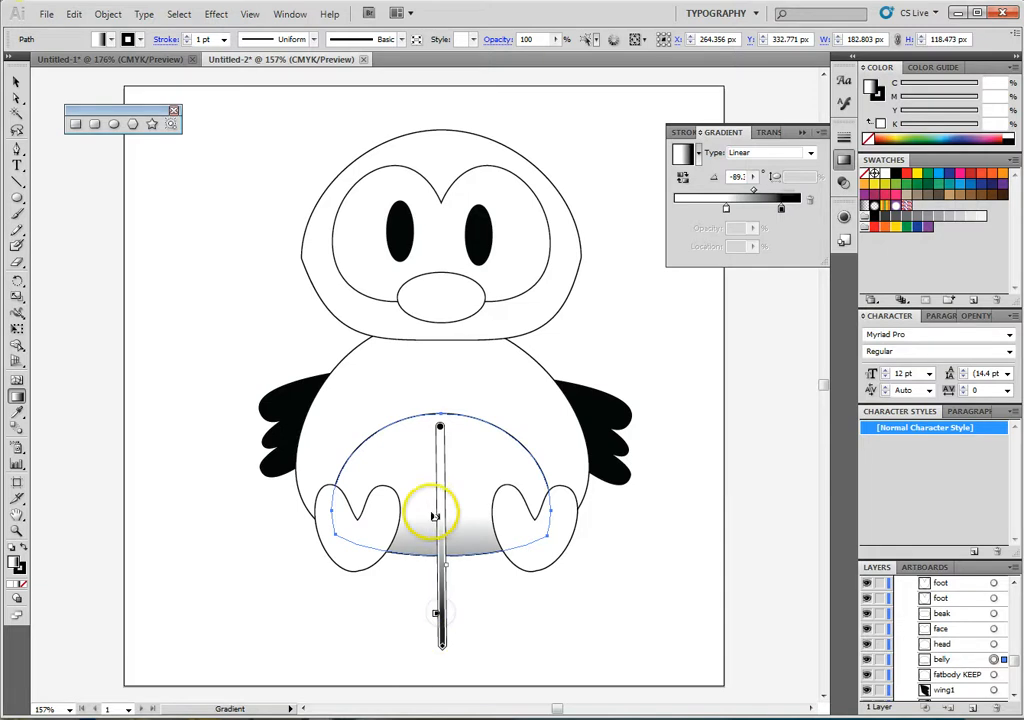
left_click_drag(435, 519, 431, 538)
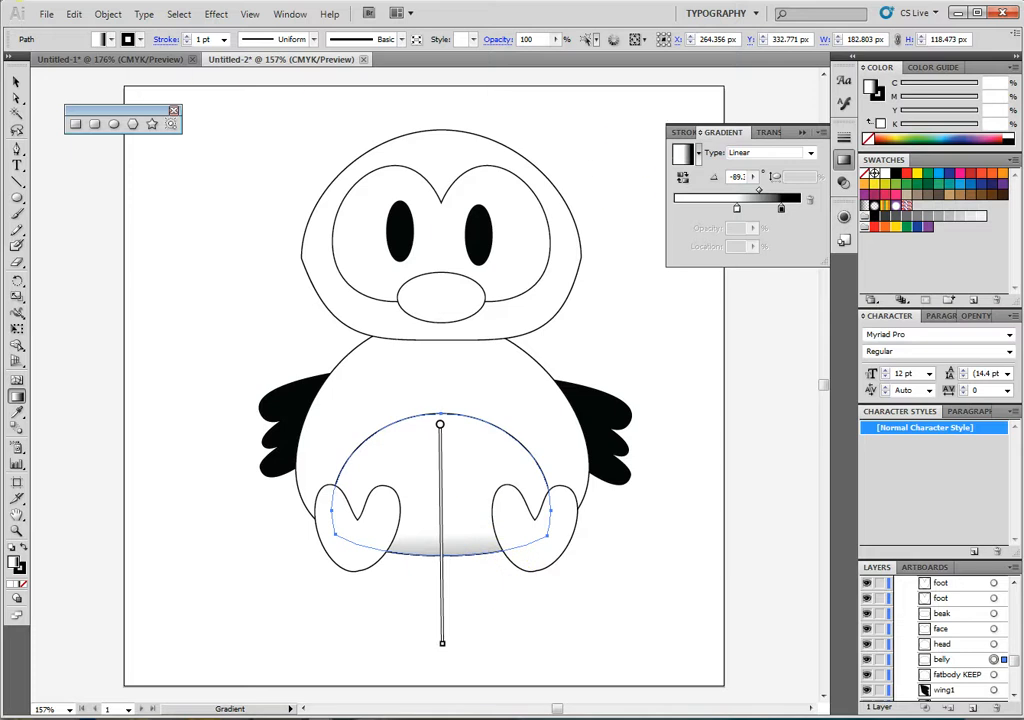
left_click(17, 84)
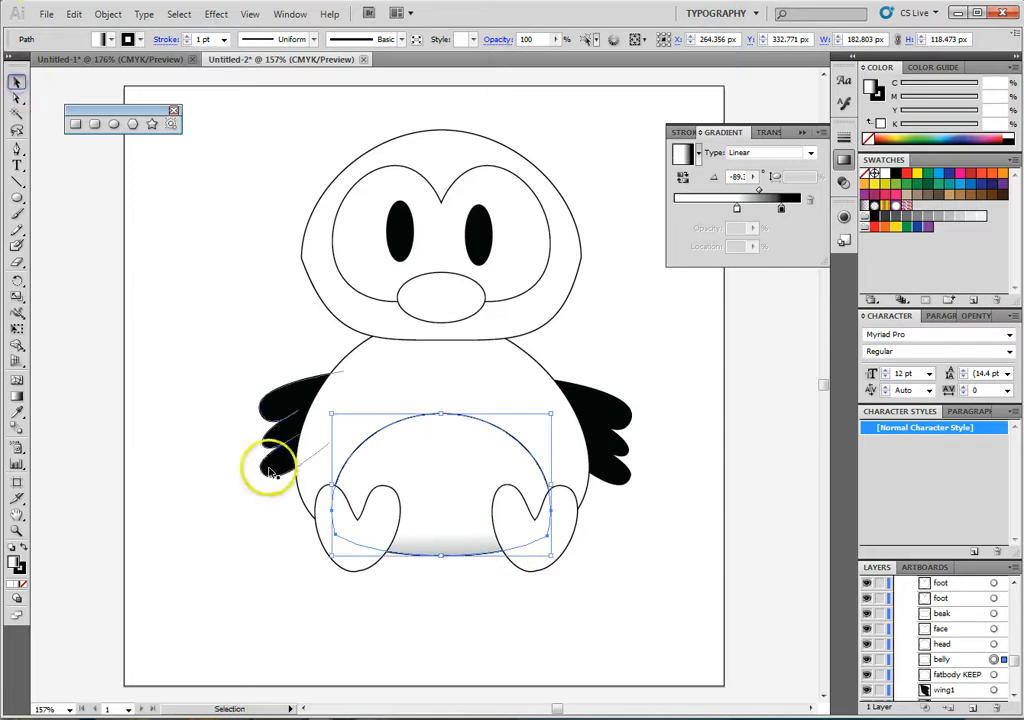
left_click(647, 630)
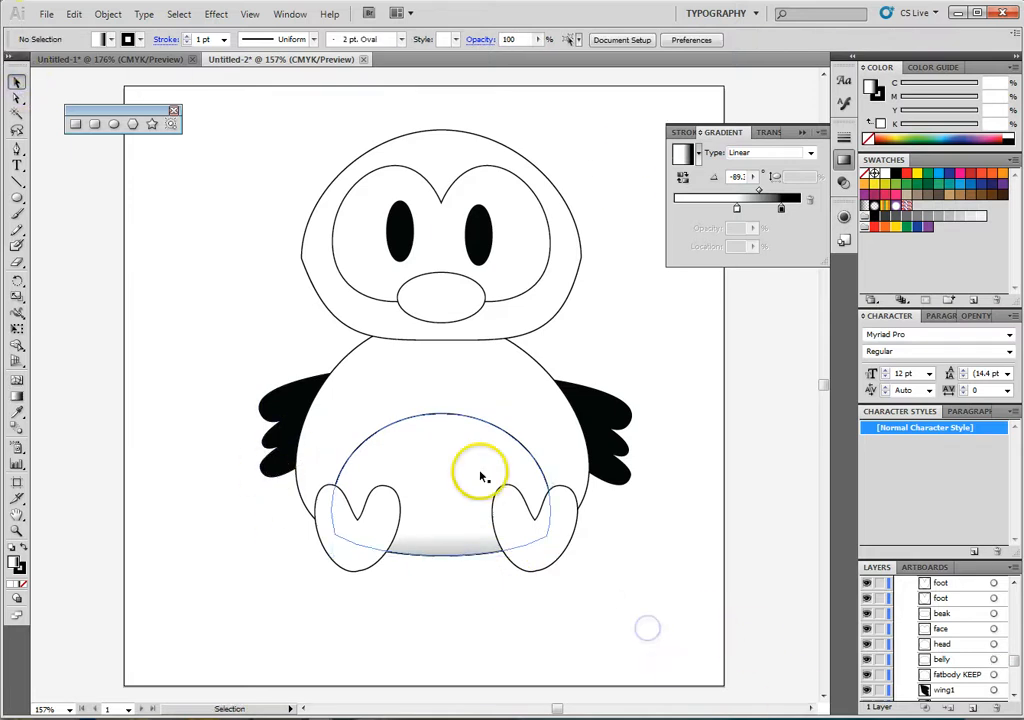
- Apply a linear gradient fill to the left foot
left_click(349, 543)
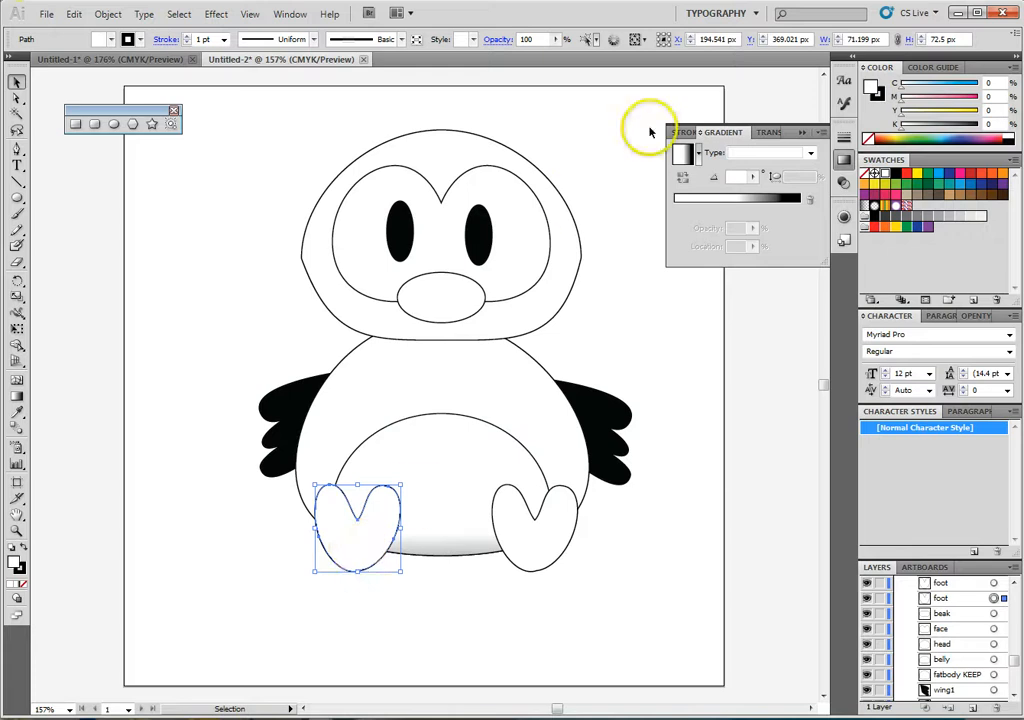
left_click(698, 154)
left_click(738, 160)
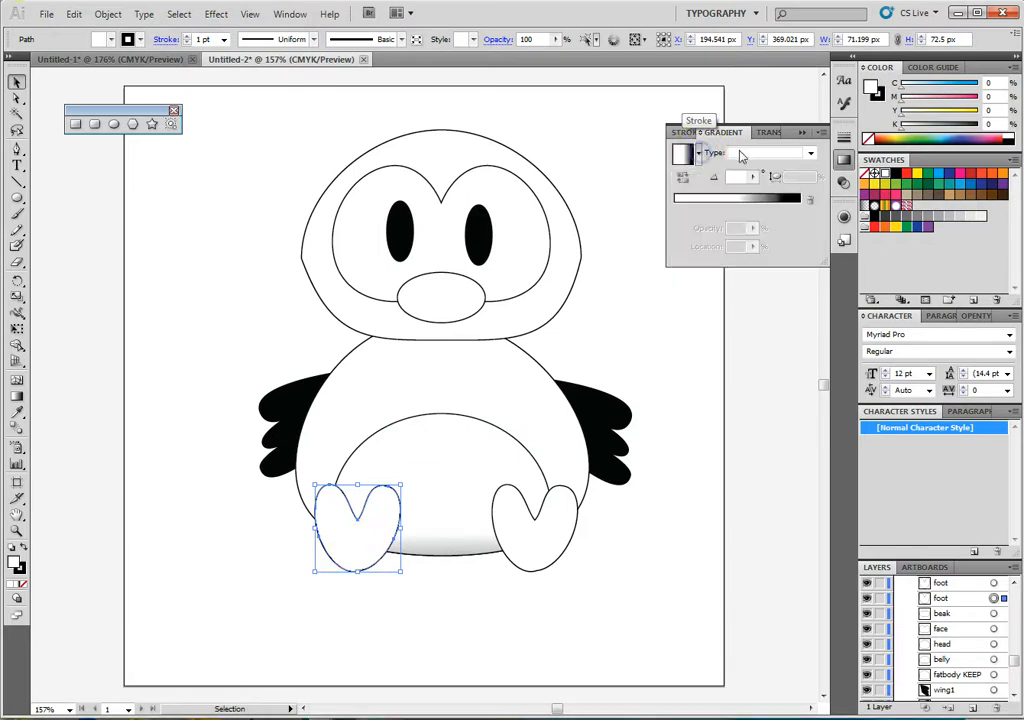
left_click(754, 154)
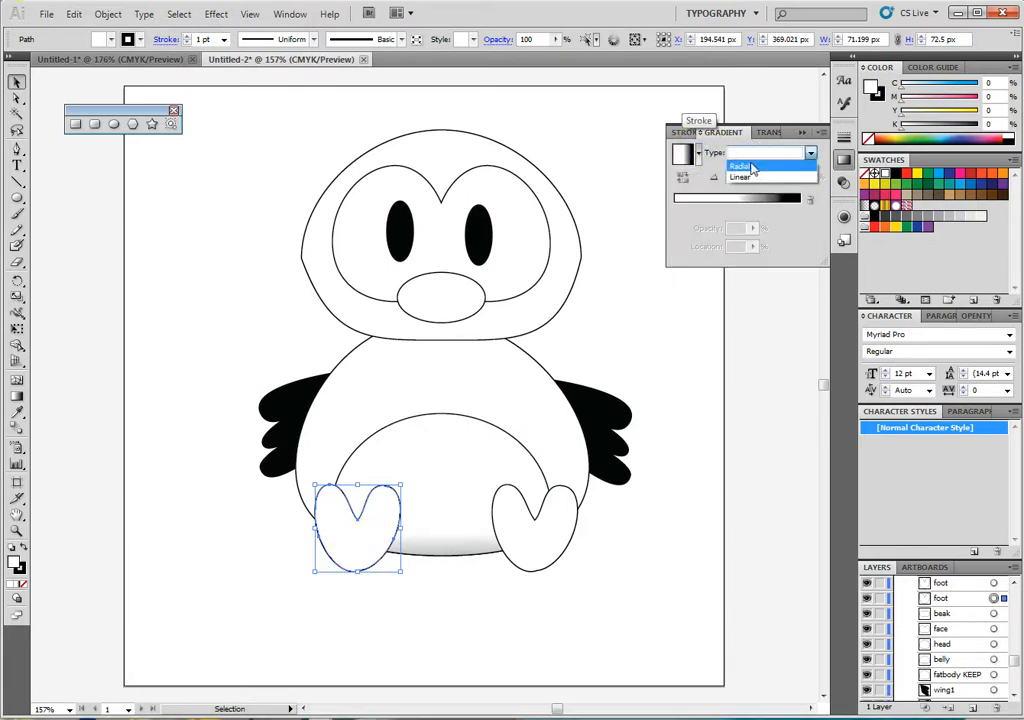
left_click(743, 176)
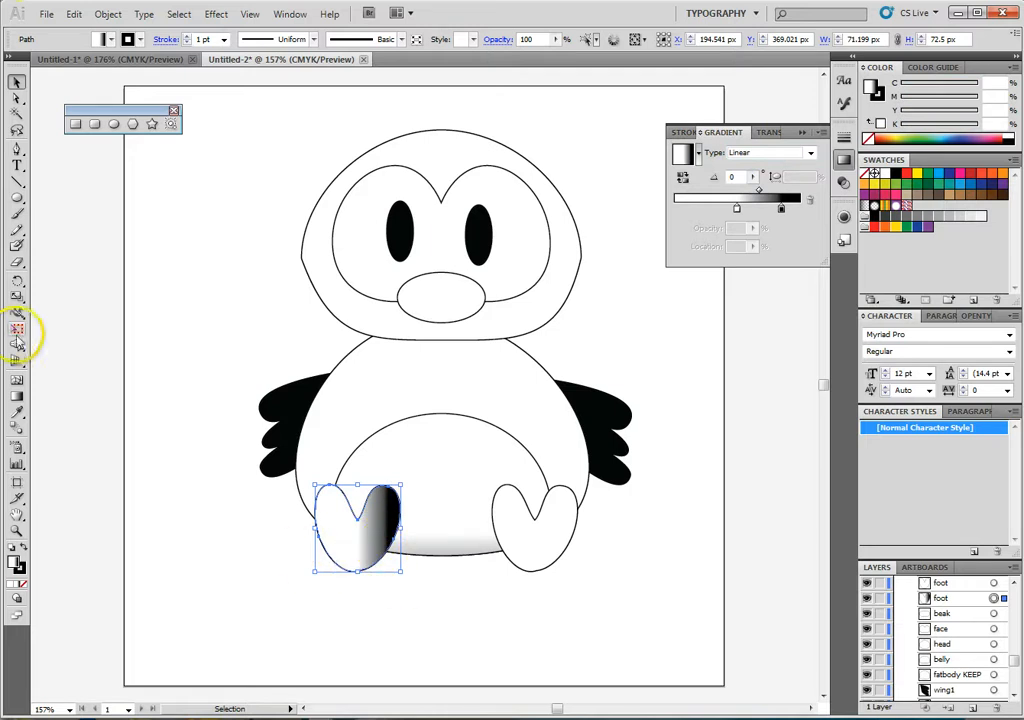
- Rotate the left foot's gradient to about -90° and move it and its white stop up so the shading spans the foot
left_click(17, 396)
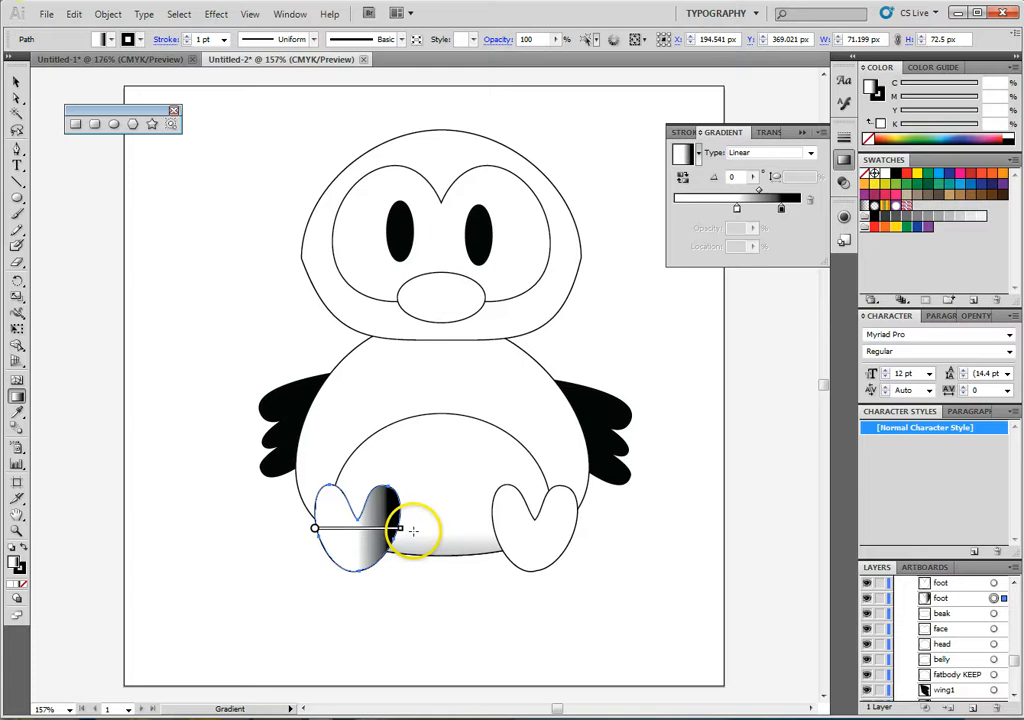
mouse_move(405, 534)
left_mouse_down()
mouse_move(343, 581)
mouse_move(304, 592)
mouse_move(314, 585)
left_mouse_up()
mouse_move(359, 570)
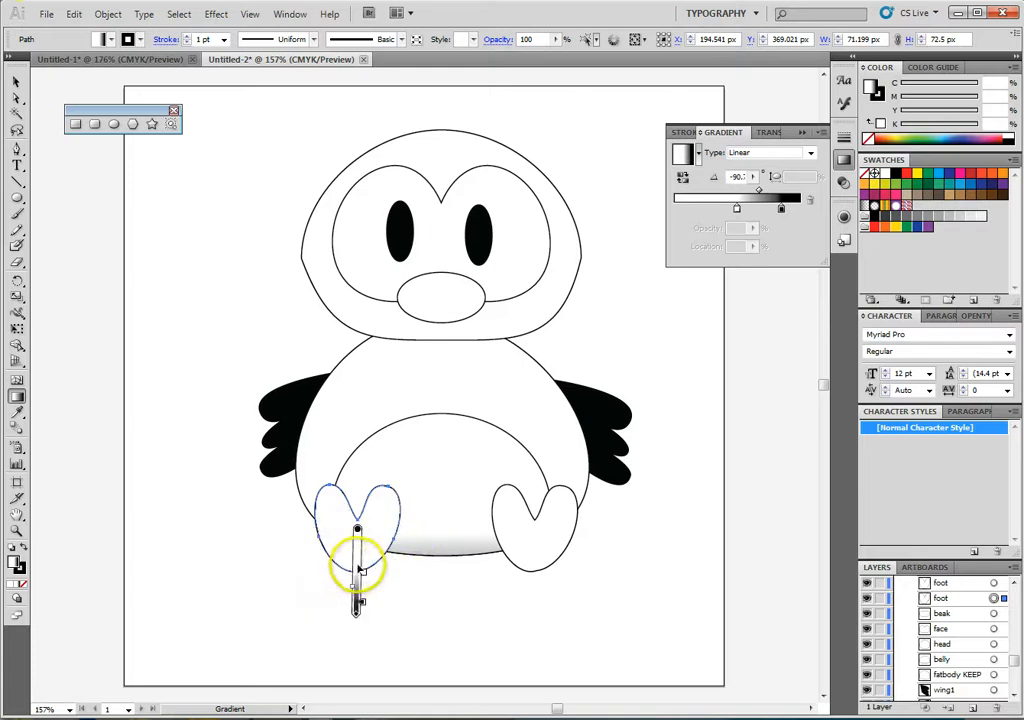
mouse_move(355, 543)
left_mouse_down()
mouse_move(360, 502)
mouse_move(359, 540)
mouse_move(367, 512)
left_mouse_up()
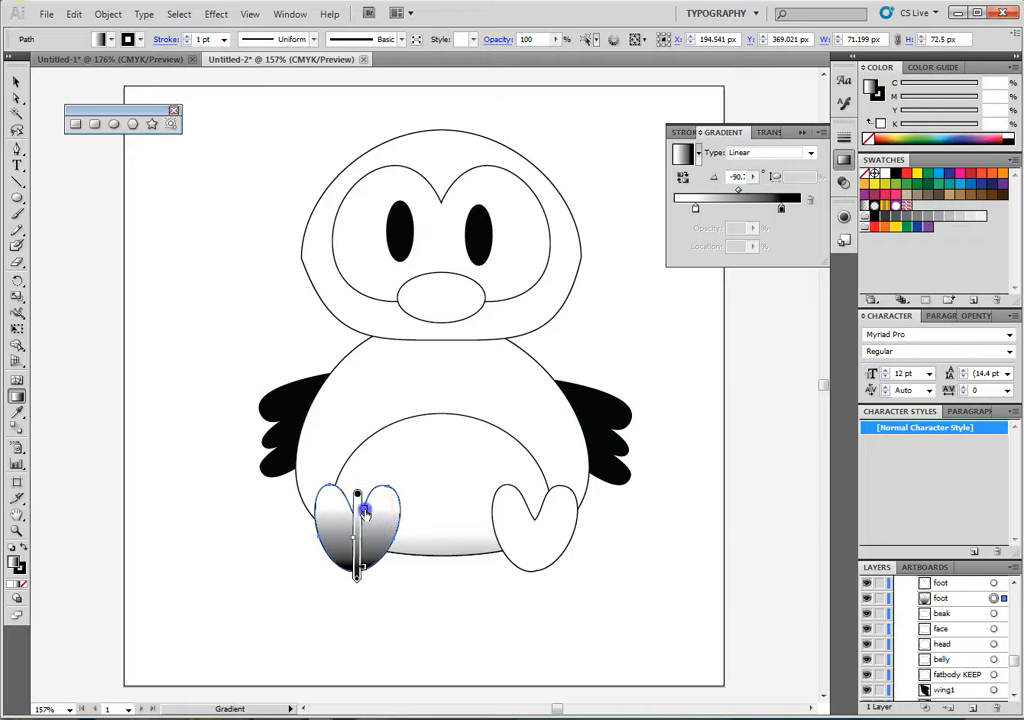
- Recolour the left foot's gradient from light orange (C=0 M=35 Y=85 K=0) at the white stop to deep orange at the black stop
double_click(366, 513)
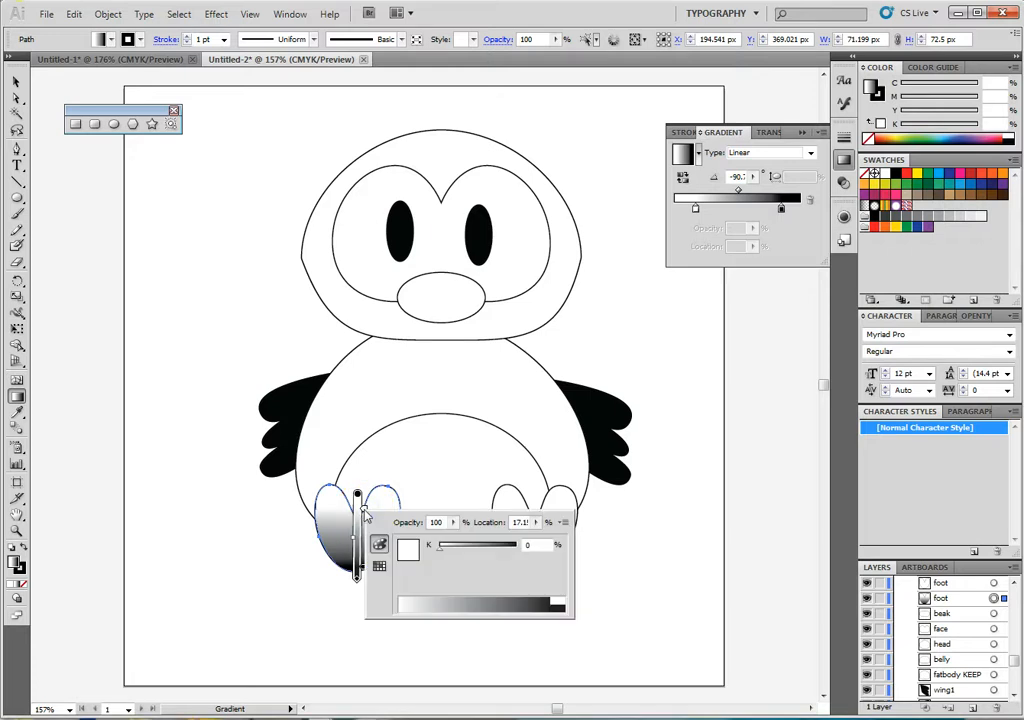
left_click(379, 567)
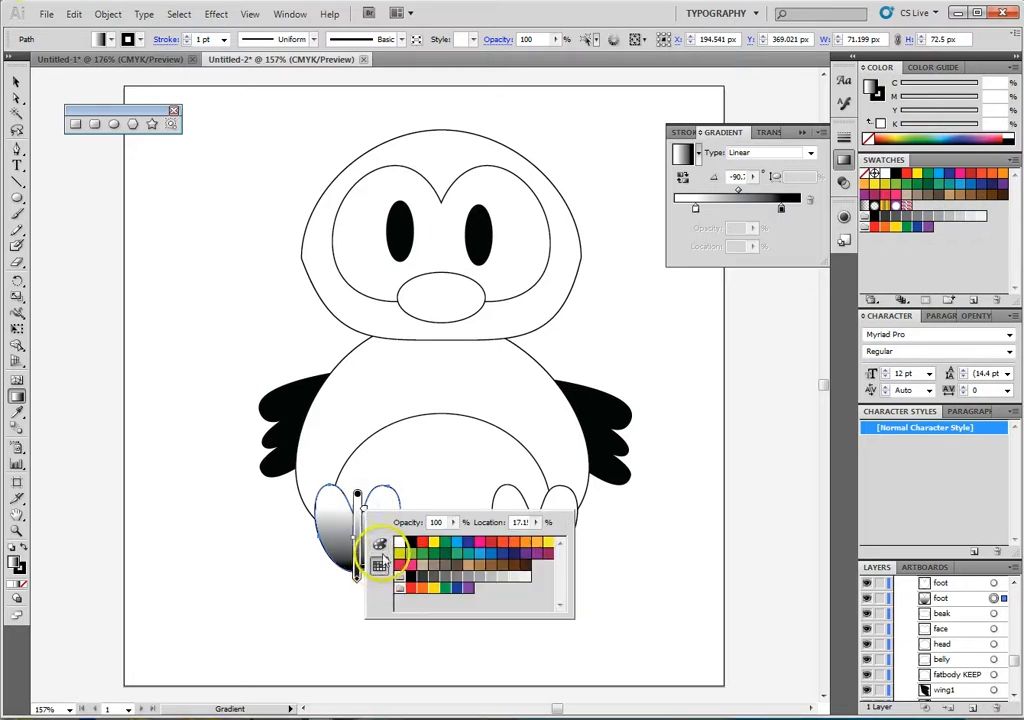
left_click(538, 545)
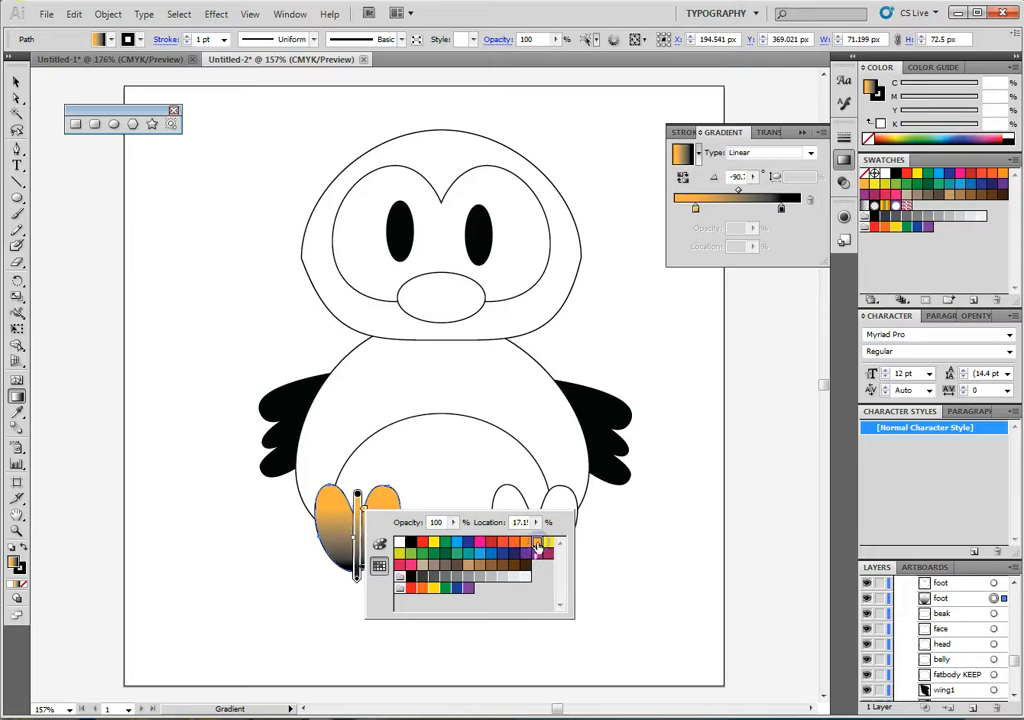
left_click(362, 568)
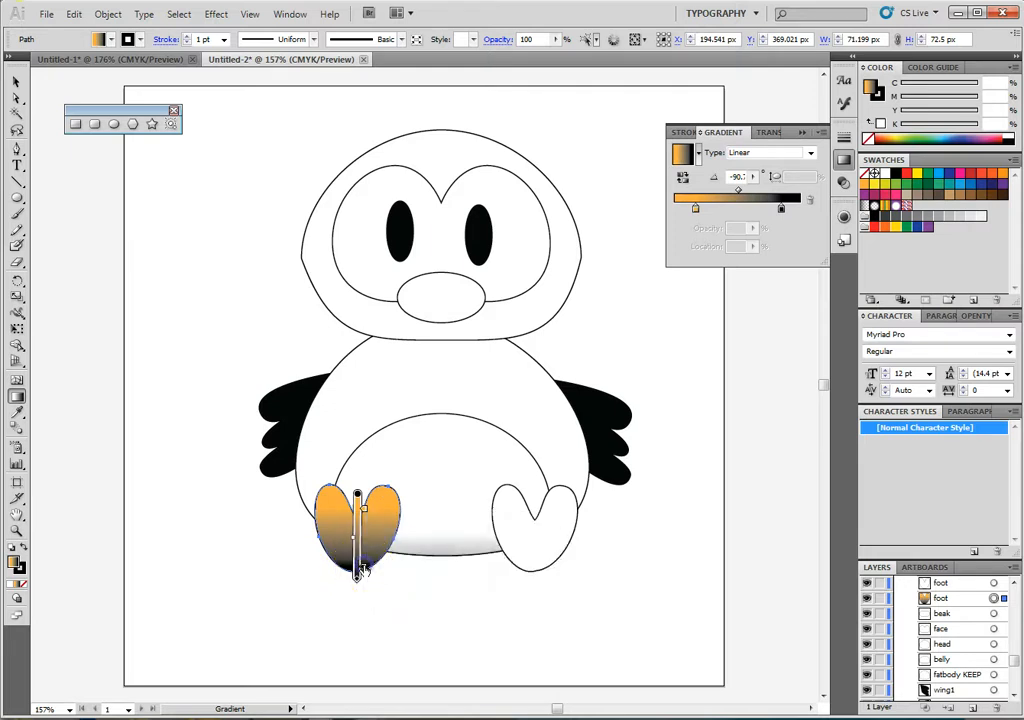
double_click(362, 568)
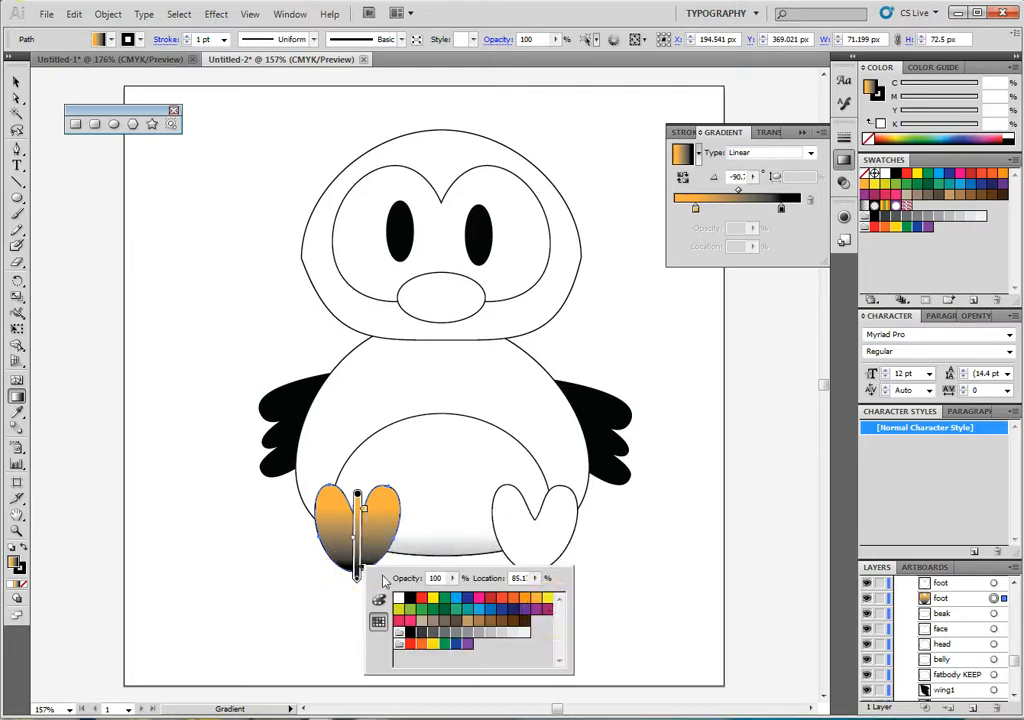
left_click(513, 599)
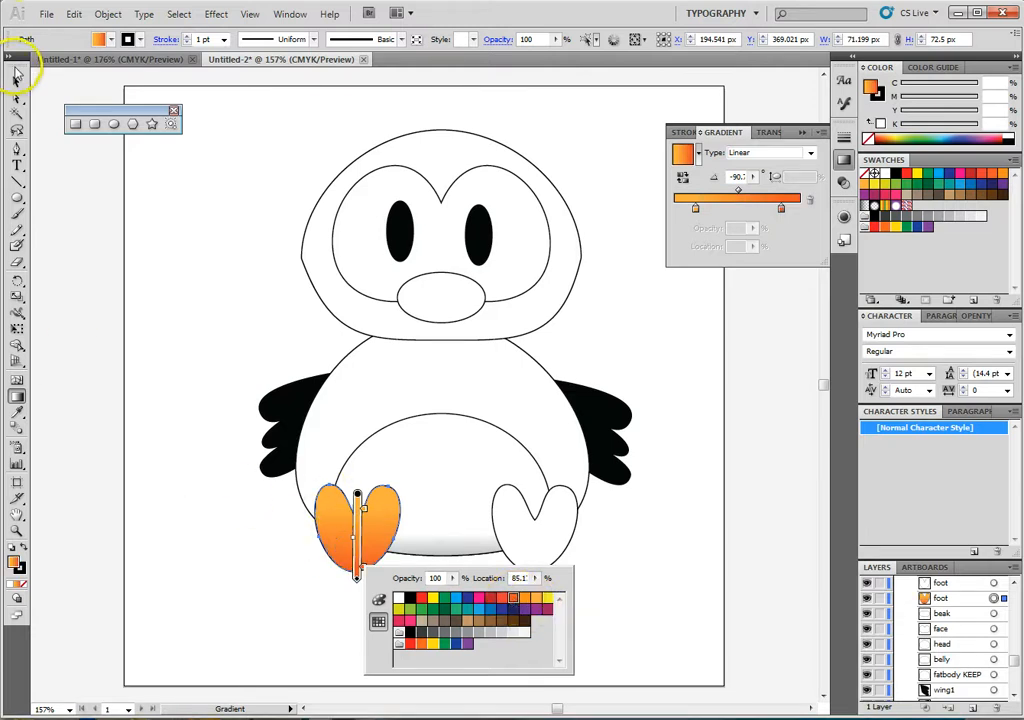
- Save the left foot's orange gradient appearance as a new graphic style
left_click(15, 75)
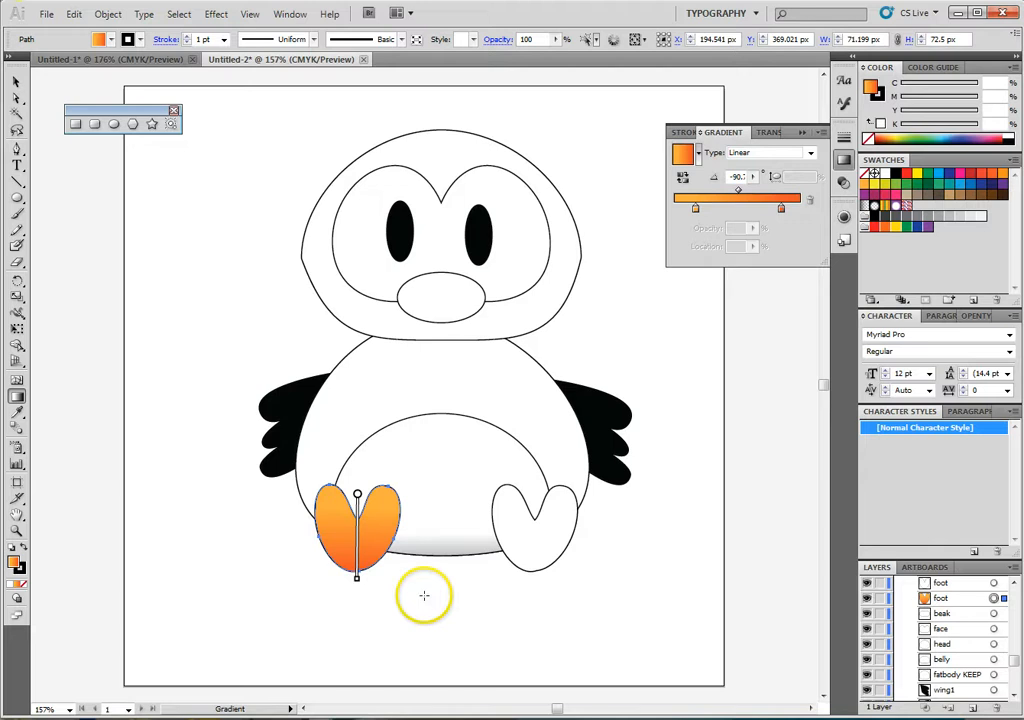
left_click(15, 82)
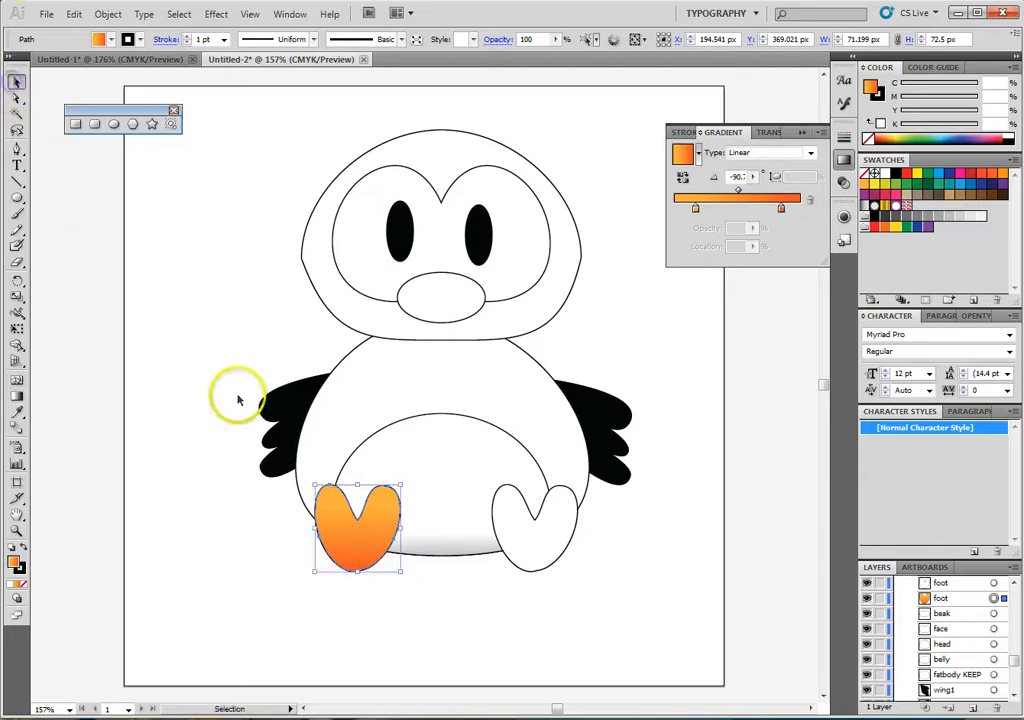
left_click(197, 466)
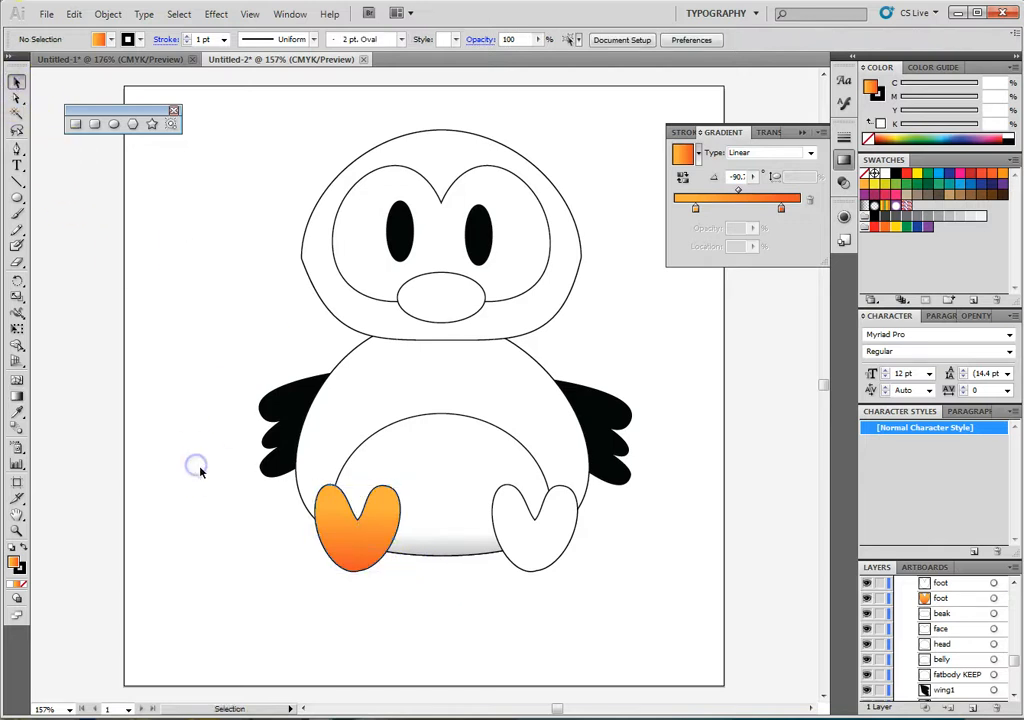
left_click(363, 537)
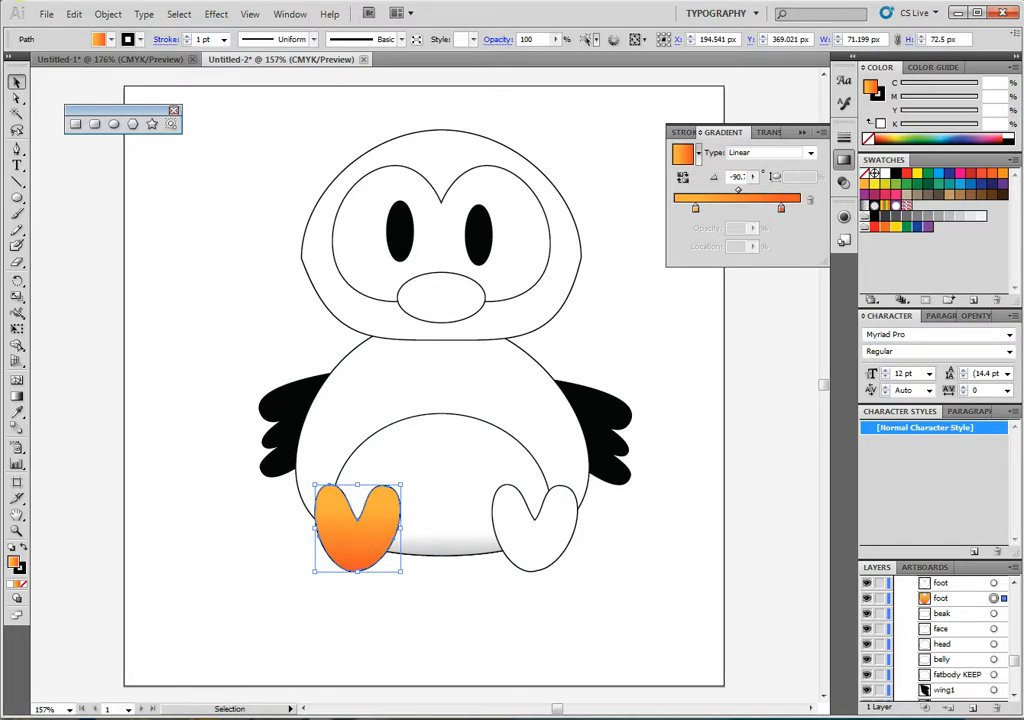
left_click(287, 14)
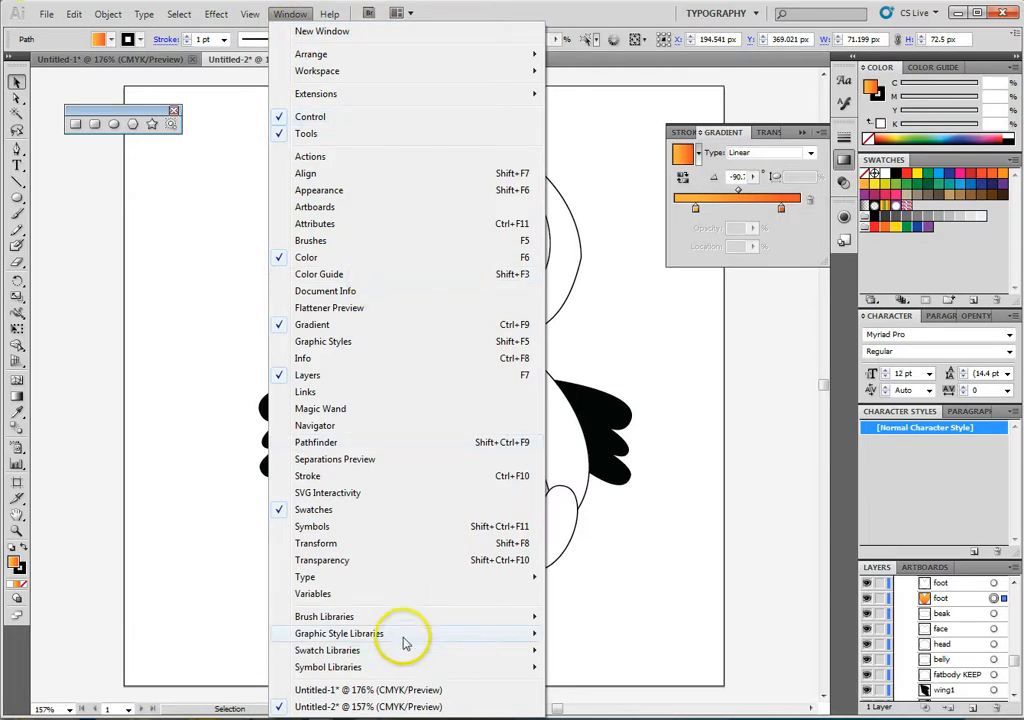
mouse_move(385, 638)
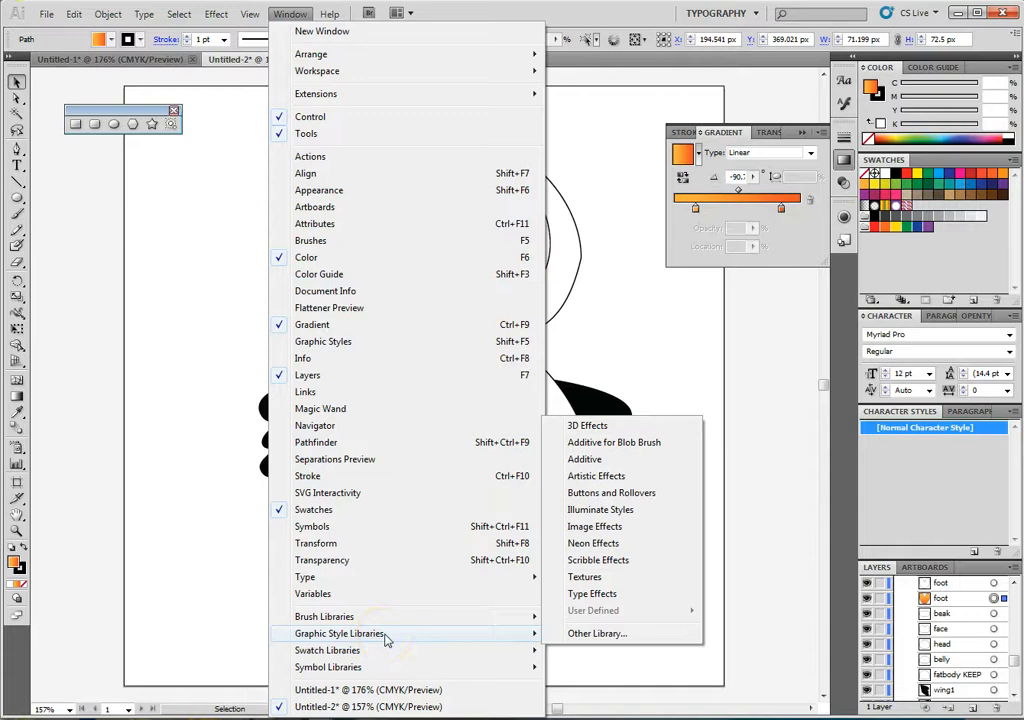
left_click(340, 341)
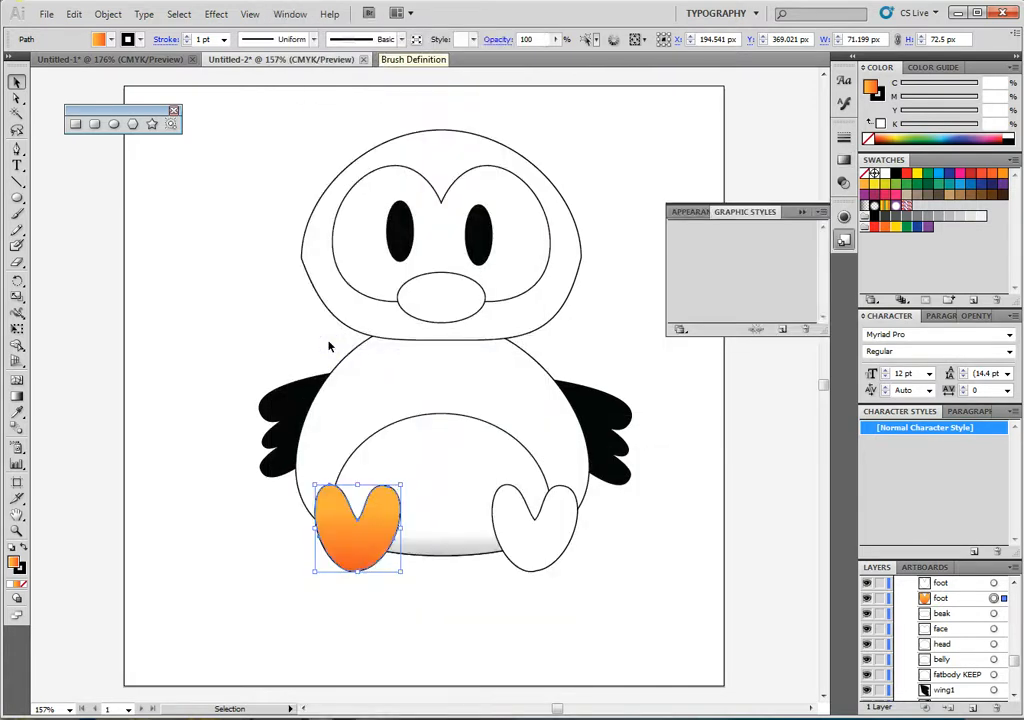
left_click(782, 331)
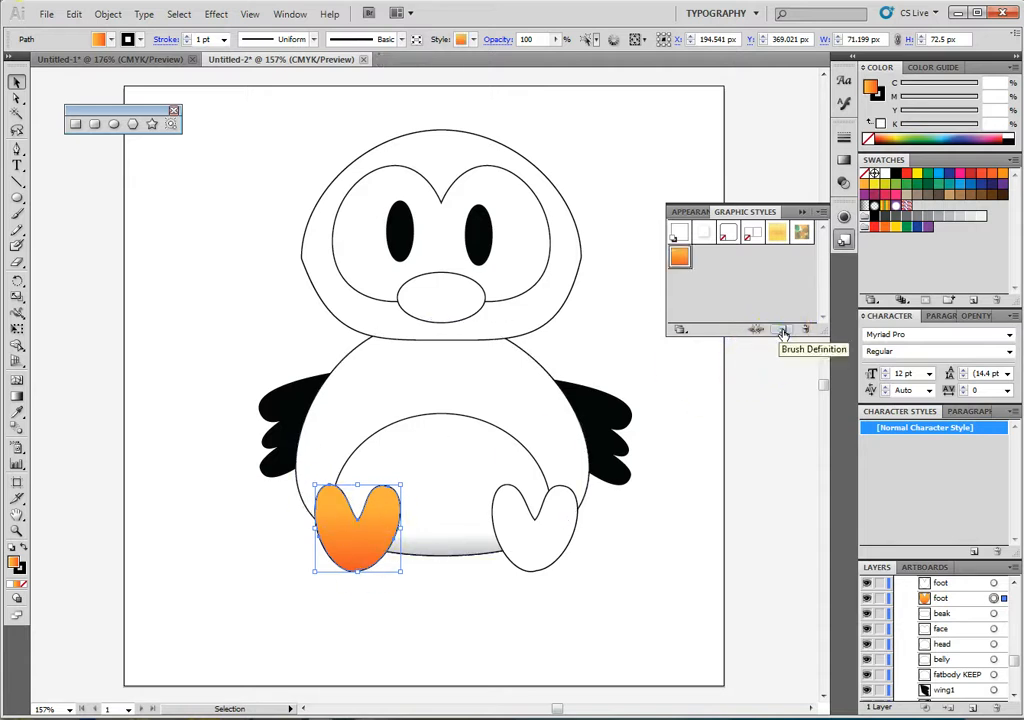
left_click(682, 265)
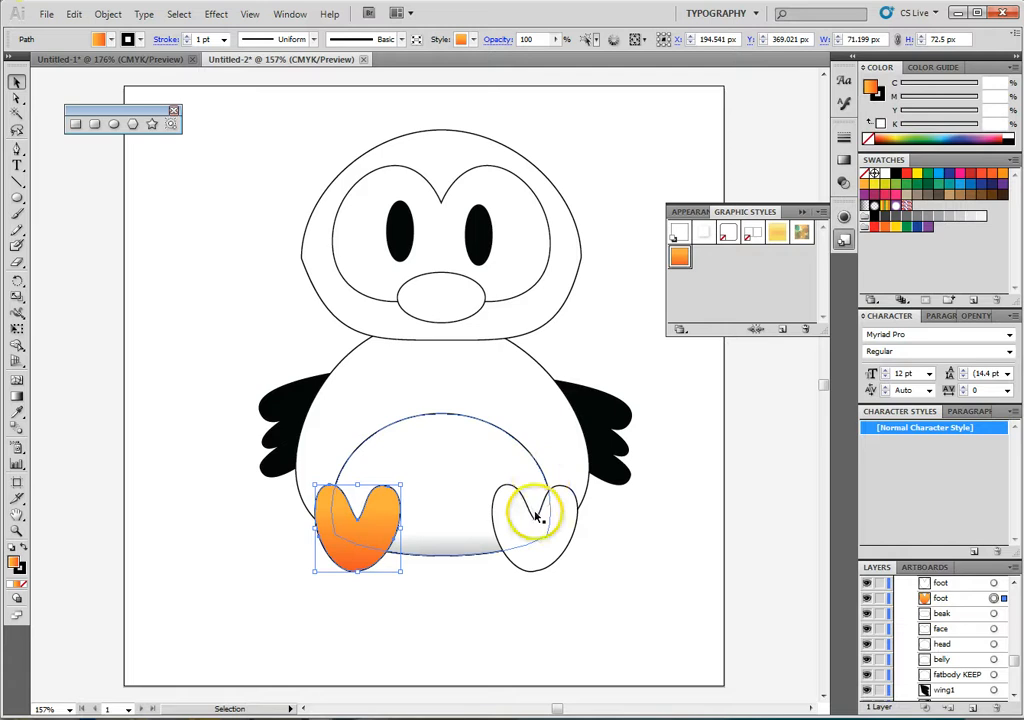
- Apply the orange gradient graphic style to the right foot and the beak
left_click(545, 549)
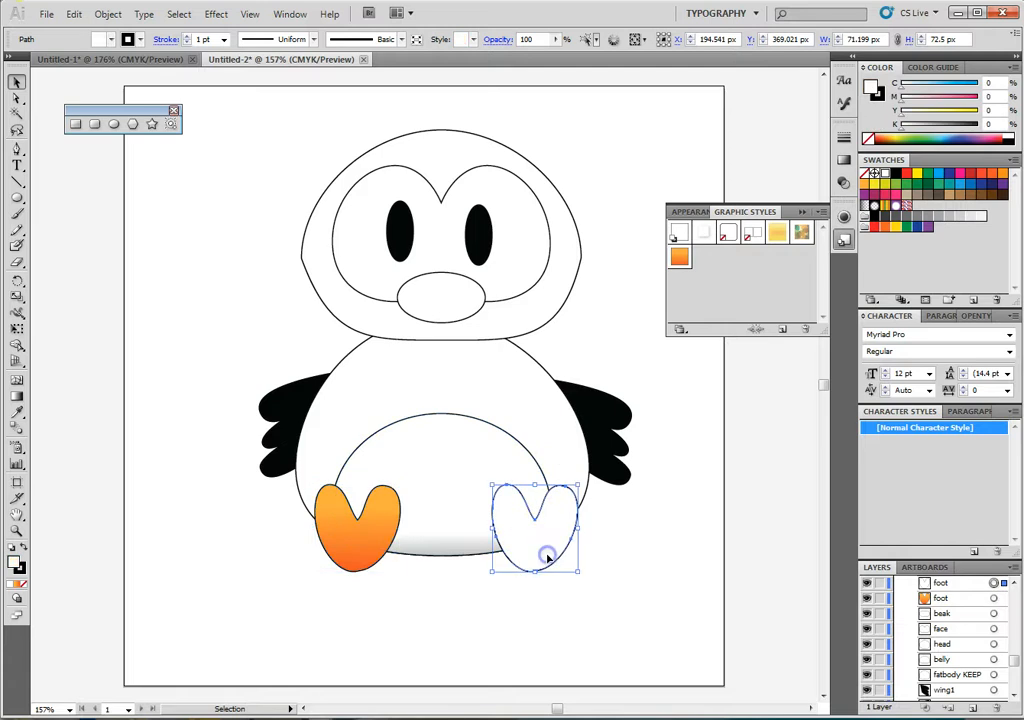
left_click(679, 257)
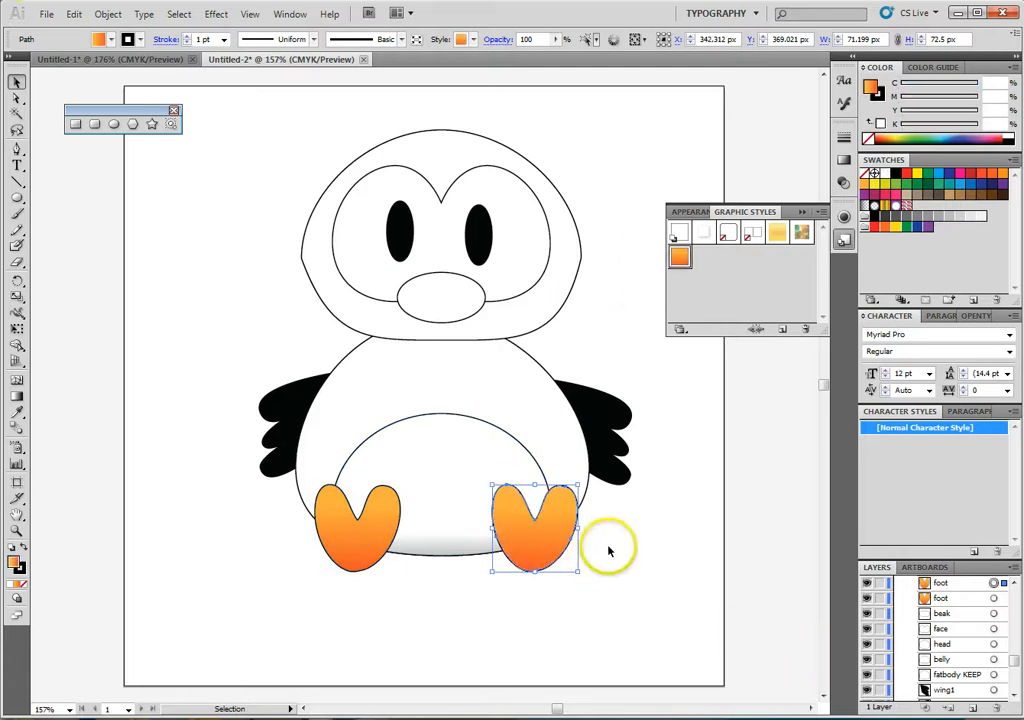
left_click(440, 296)
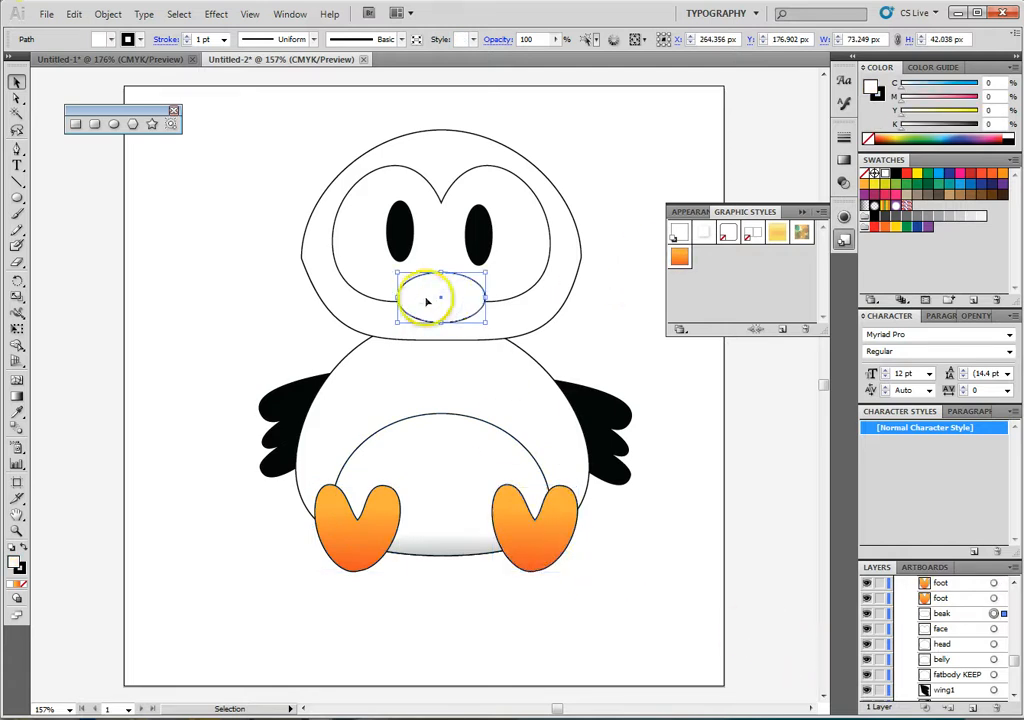
left_click(679, 257)
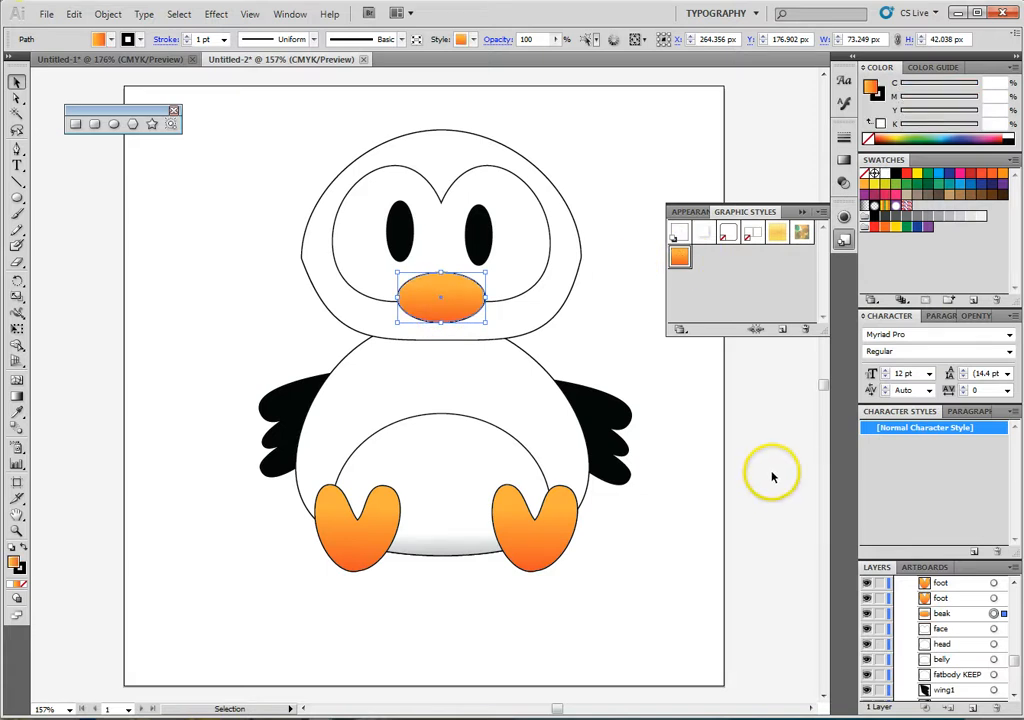
- Save the belly's white-to-grey gradient as a new graphic style and apply it to the face
left_click(455, 481)
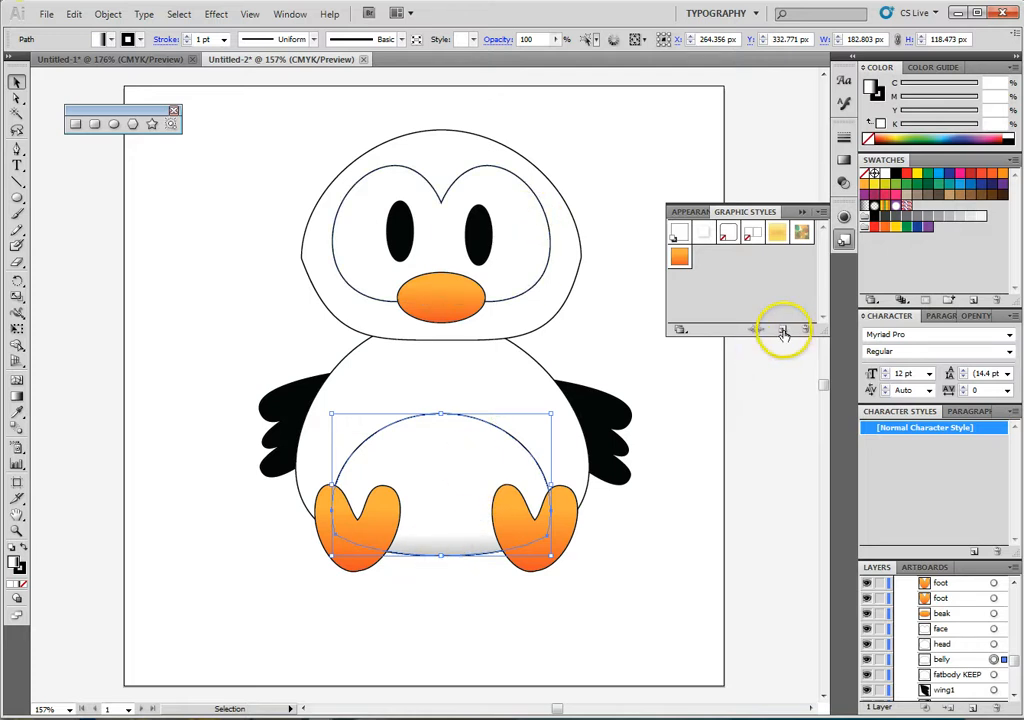
left_click(517, 271)
left_click(705, 259)
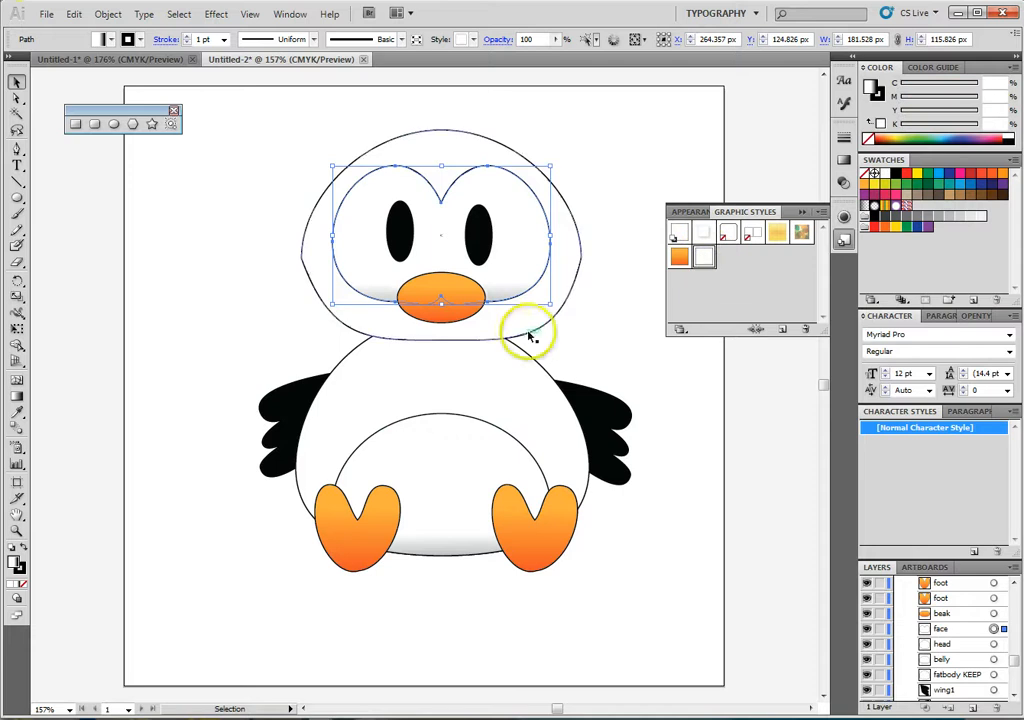
left_click(670, 440)
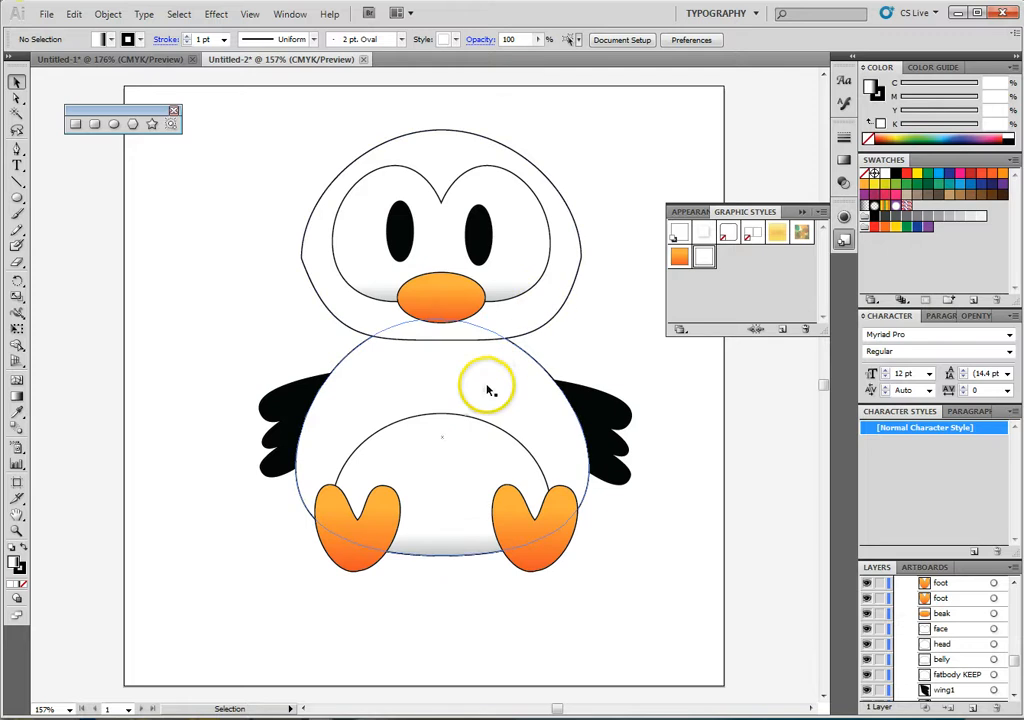
- Fill the head with a linear gradient, placing the white stop at 0% and the black stop at the opposite end
left_click(529, 322)
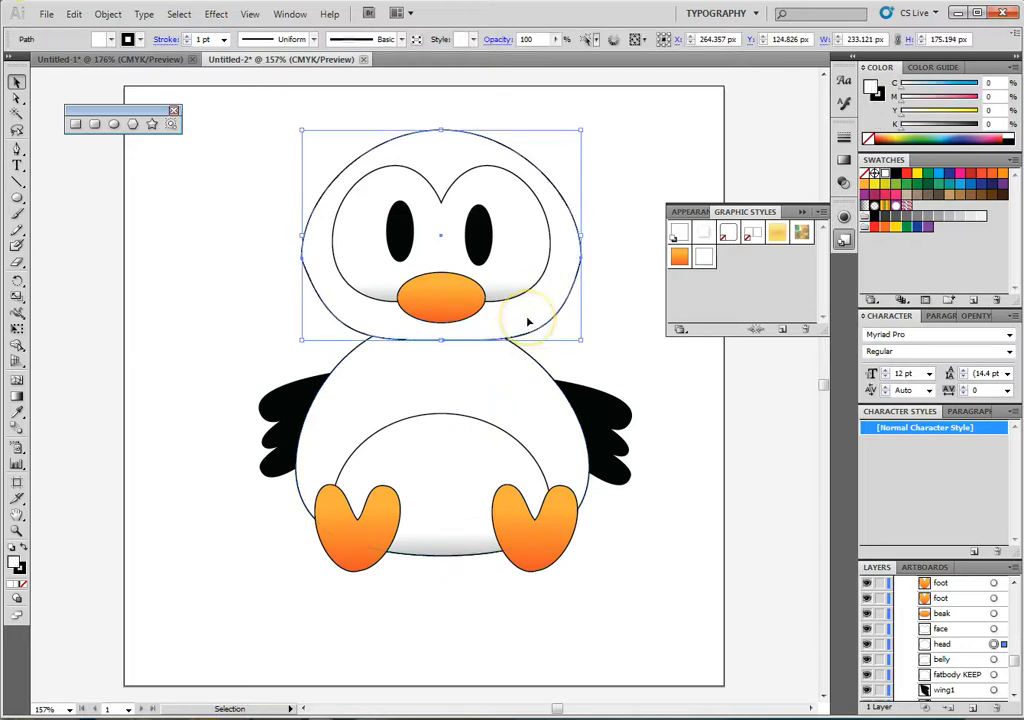
left_click(843, 159)
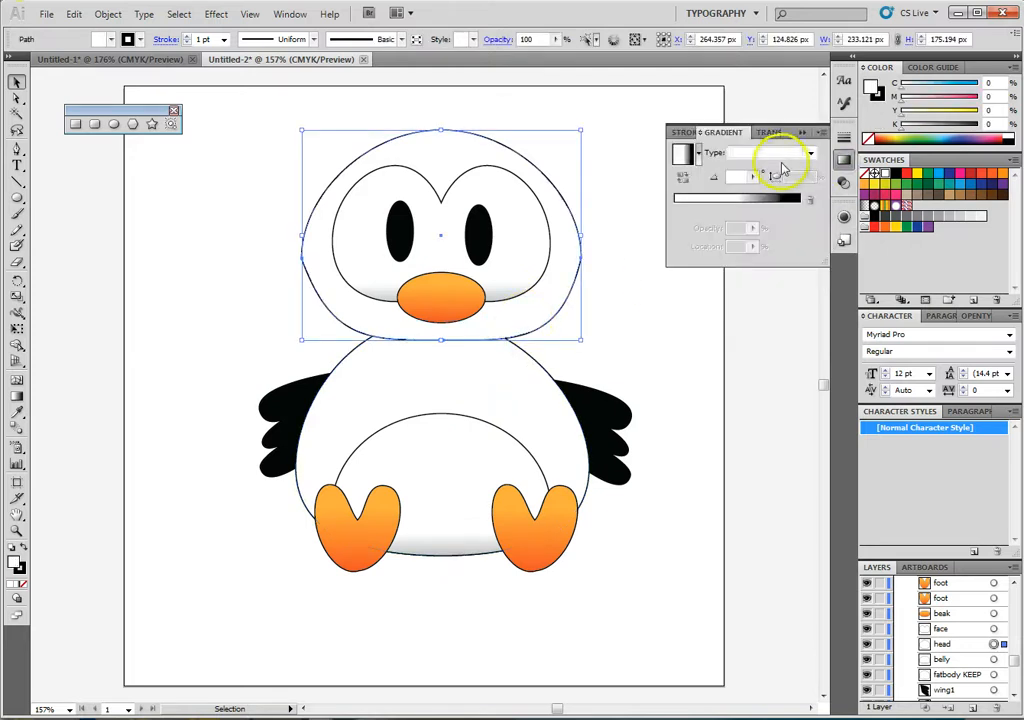
left_click(698, 160)
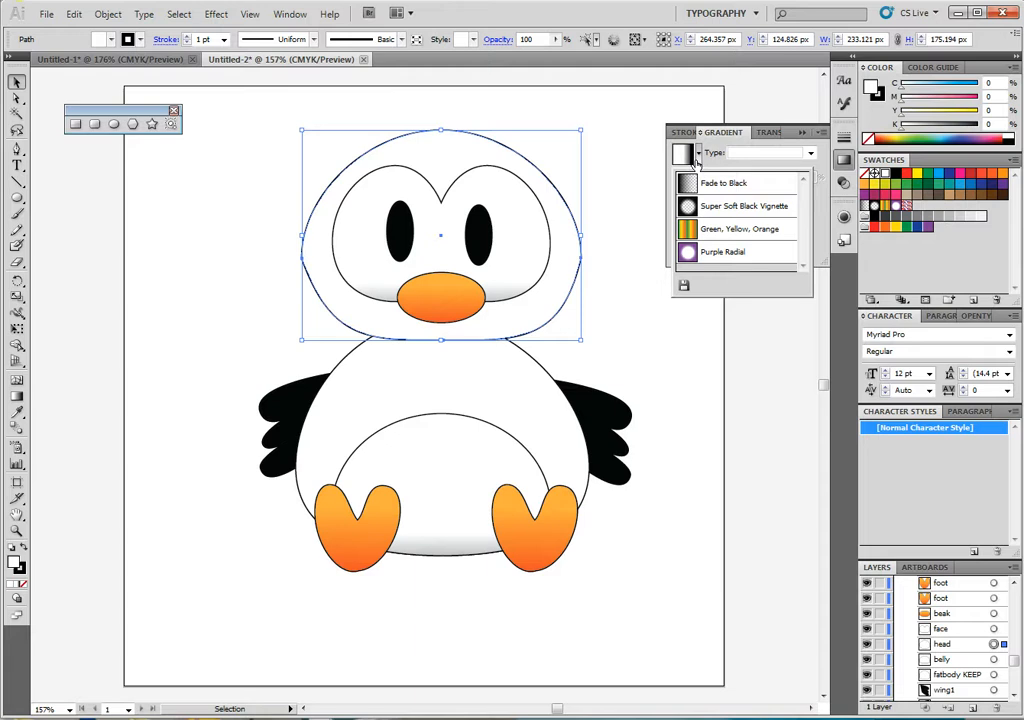
left_click(700, 160)
left_click(784, 152)
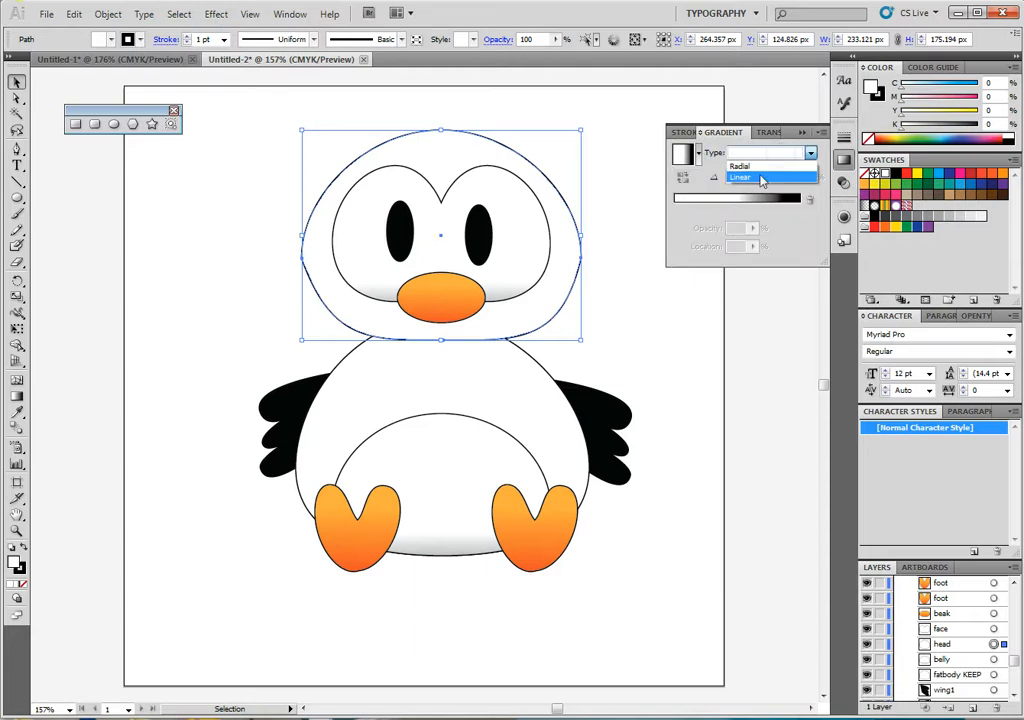
left_click(790, 176)
left_click(736, 209)
left_click_drag(737, 210, 672, 213)
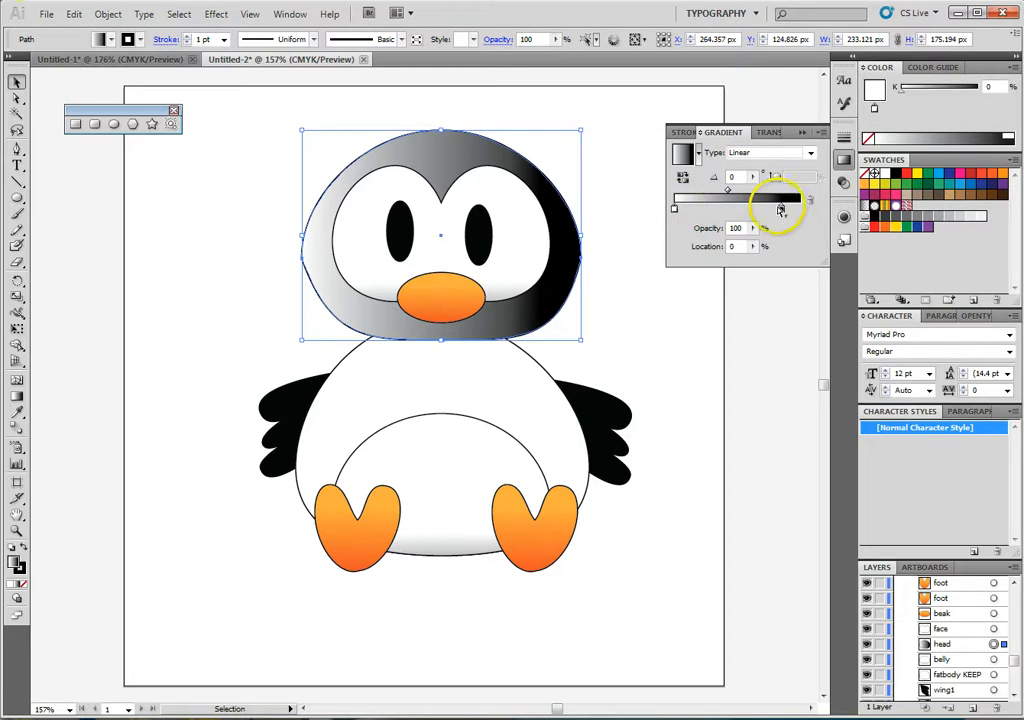
left_click_drag(782, 214, 806, 215)
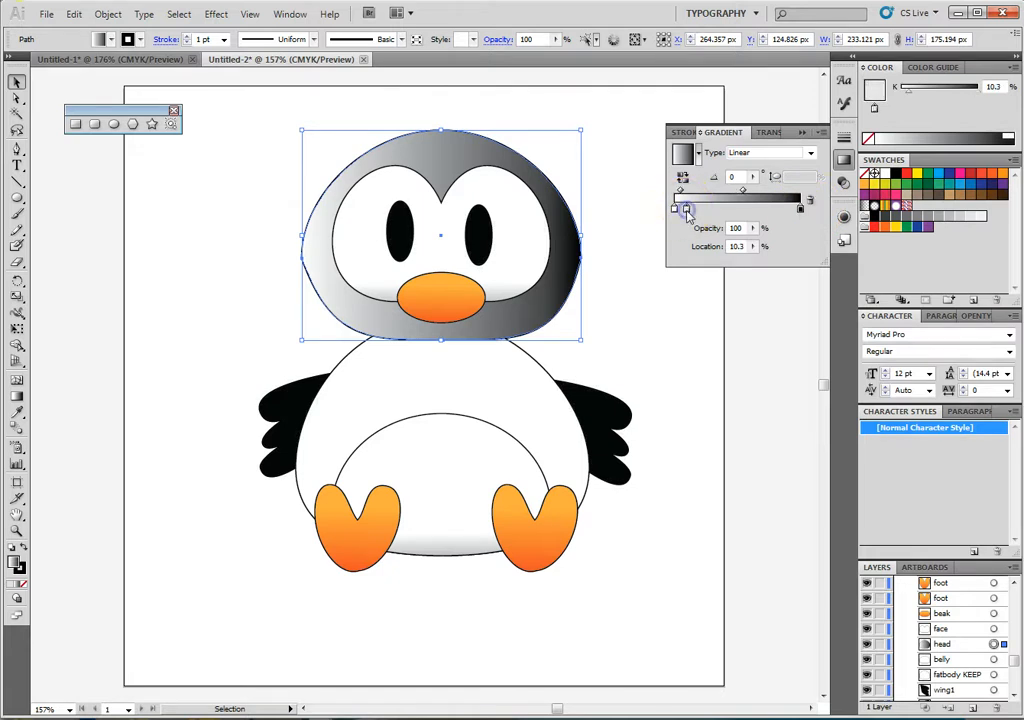
- Add a 40% grey stop at about 10% and a black stop at about 33% to the head's gradient
double_click(687, 212)
left_click(801, 278)
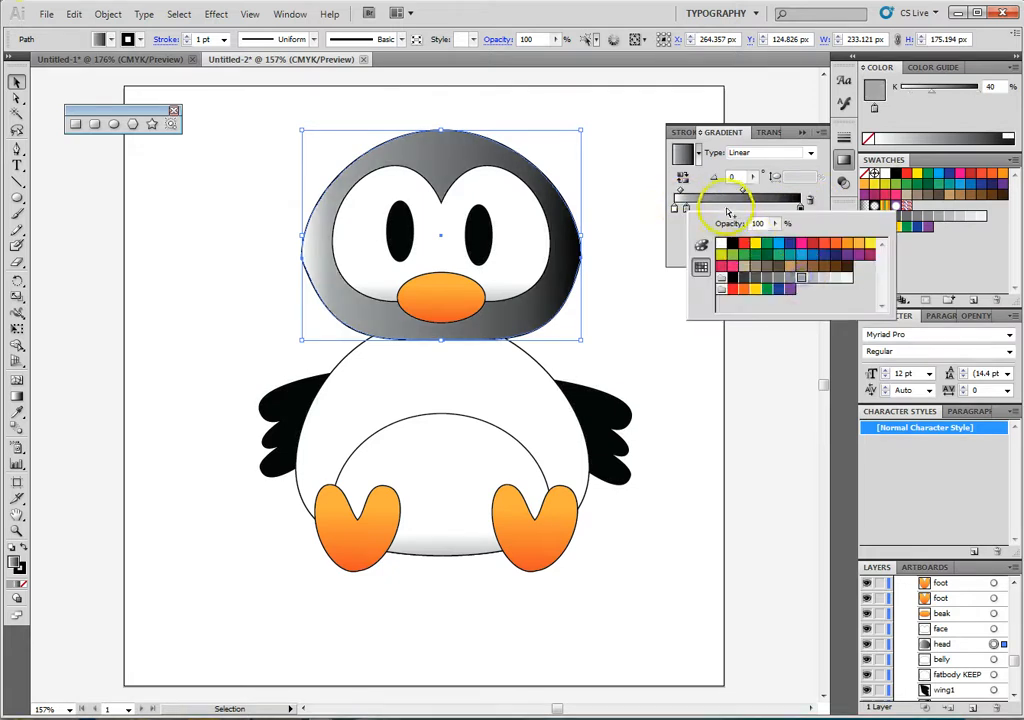
left_click(729, 212)
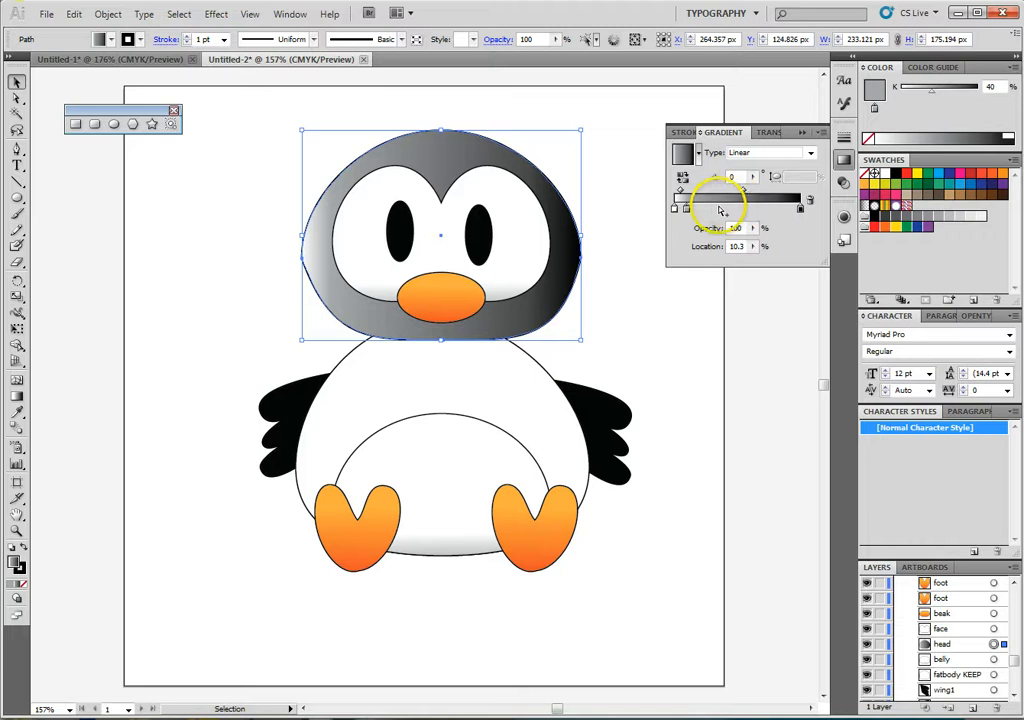
left_click(715, 209)
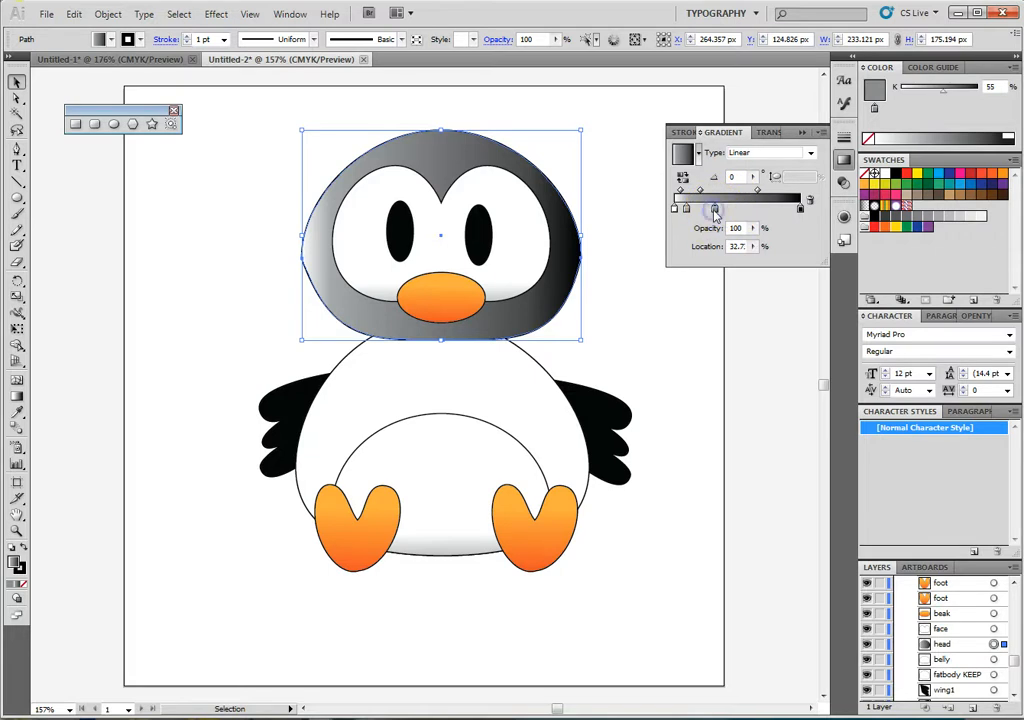
double_click(715, 209)
left_click(742, 226)
- Move the head gradient's end black stop to about 67%, and add a 40% grey stop at about 82% and a white stop at about 99%
left_click(773, 210)
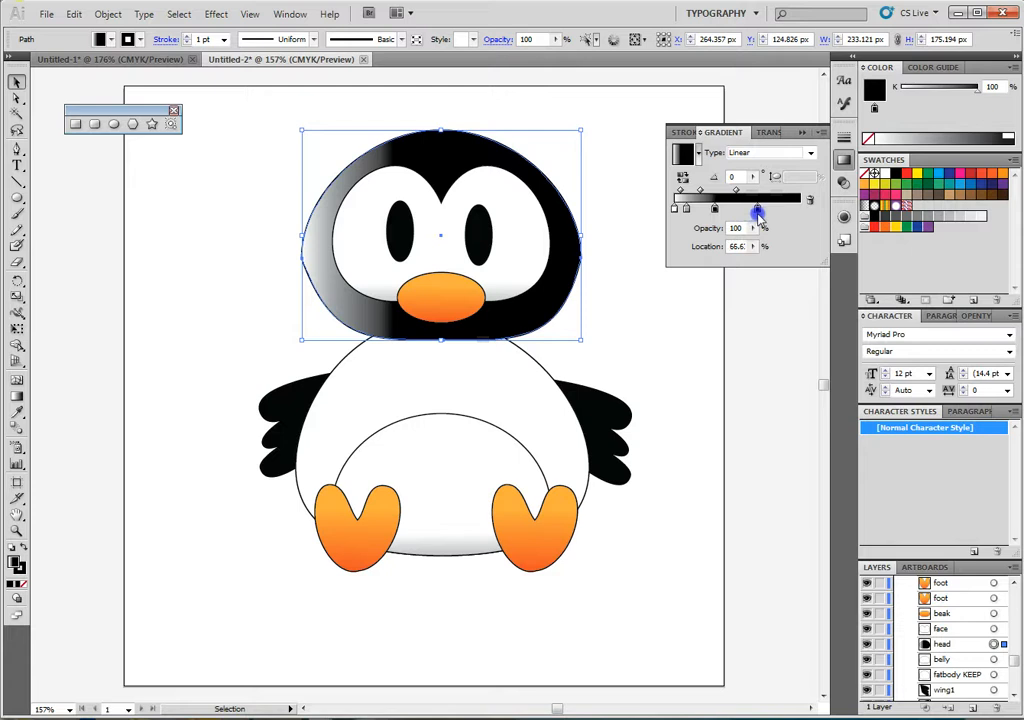
double_click(777, 209)
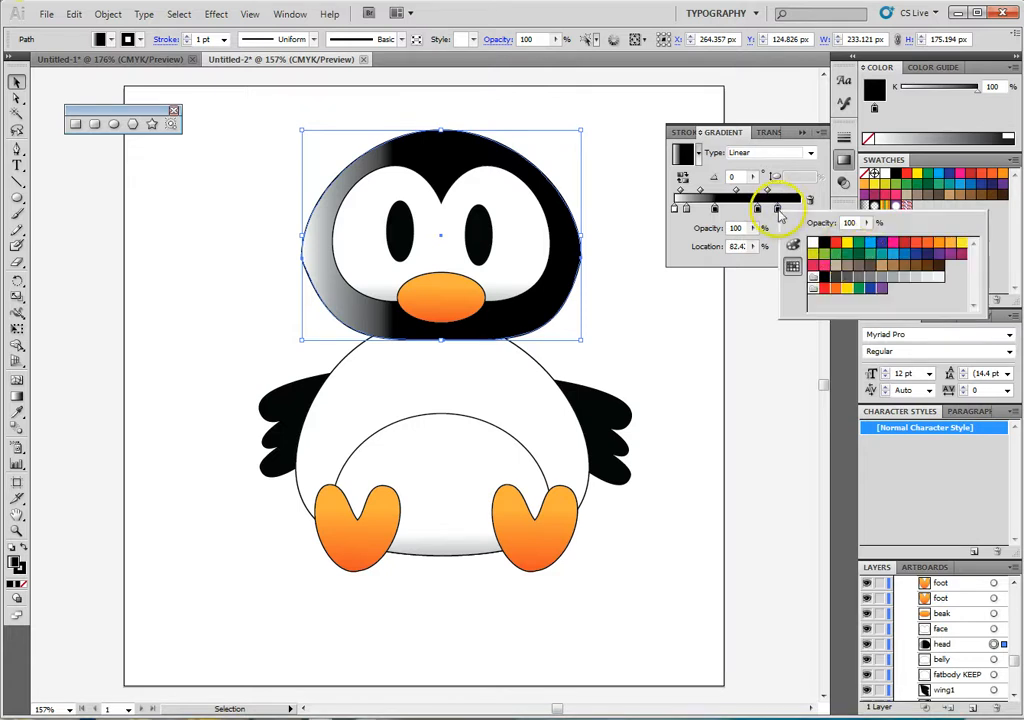
left_click(892, 276)
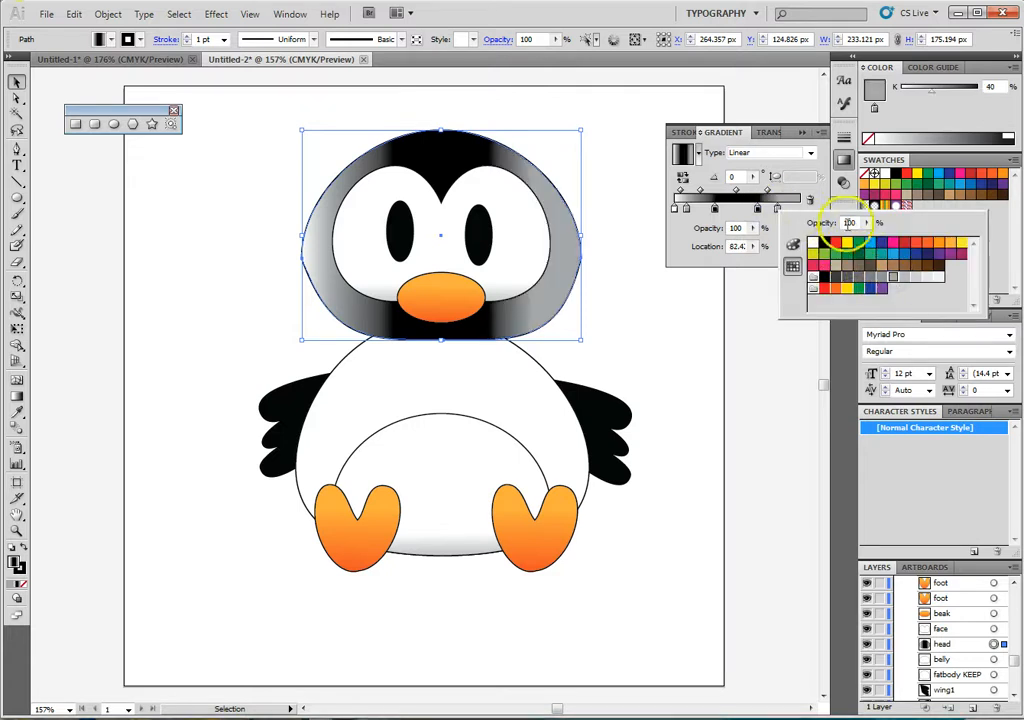
left_click(776, 230)
double_click(800, 210)
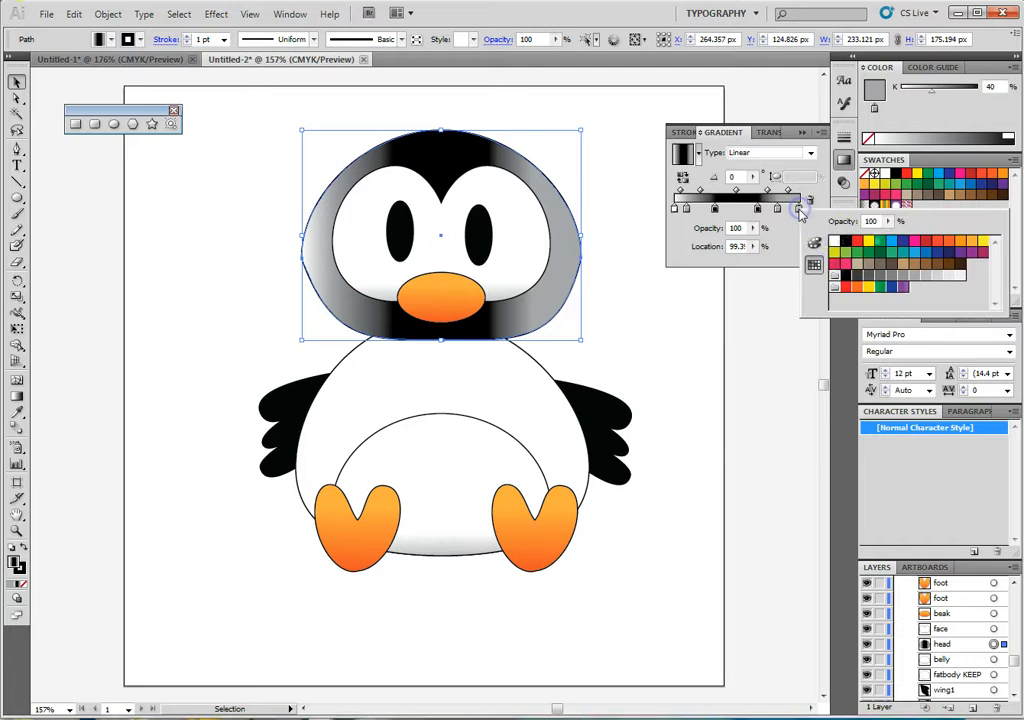
left_click(836, 243)
left_click(777, 238)
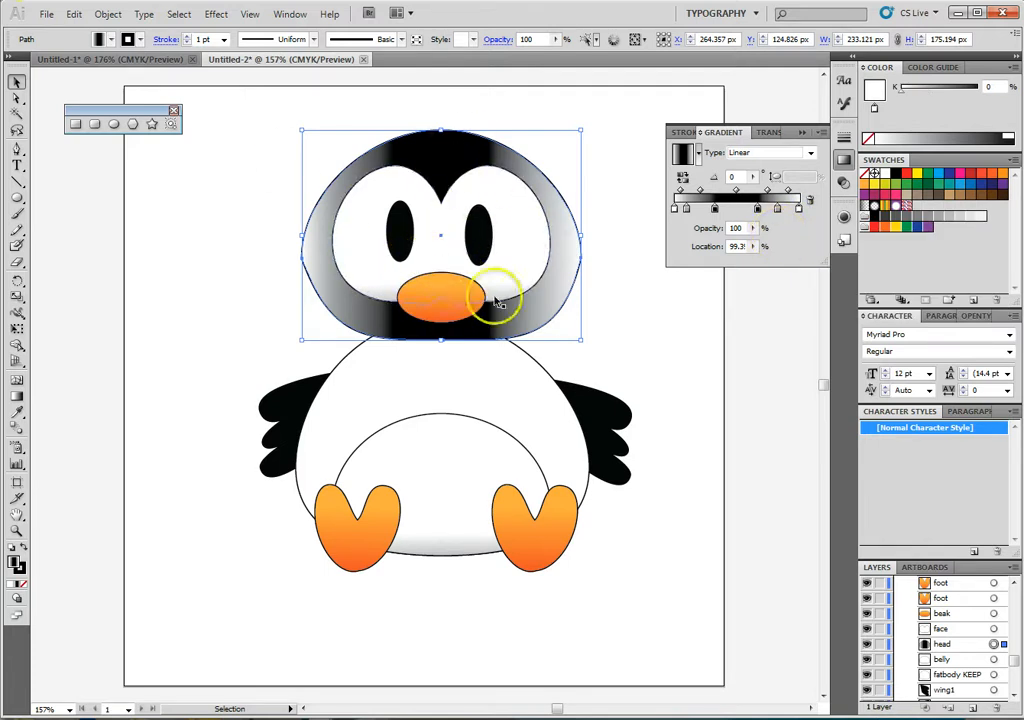
- Rotate the head's gradient to about -92° and shift it up so the black band crosses the middle of the head
left_click(17, 396)
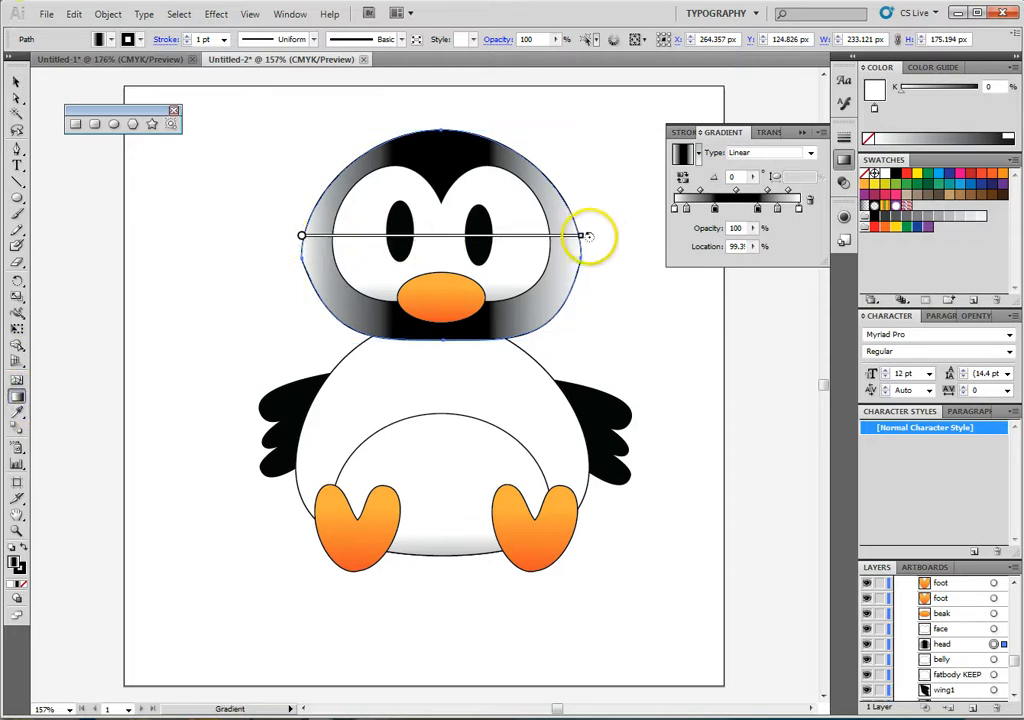
mouse_move(590, 235)
left_mouse_down()
mouse_move(354, 378)
mouse_move(297, 377)
left_mouse_up()
left_click_drag(439, 238, 434, 521)
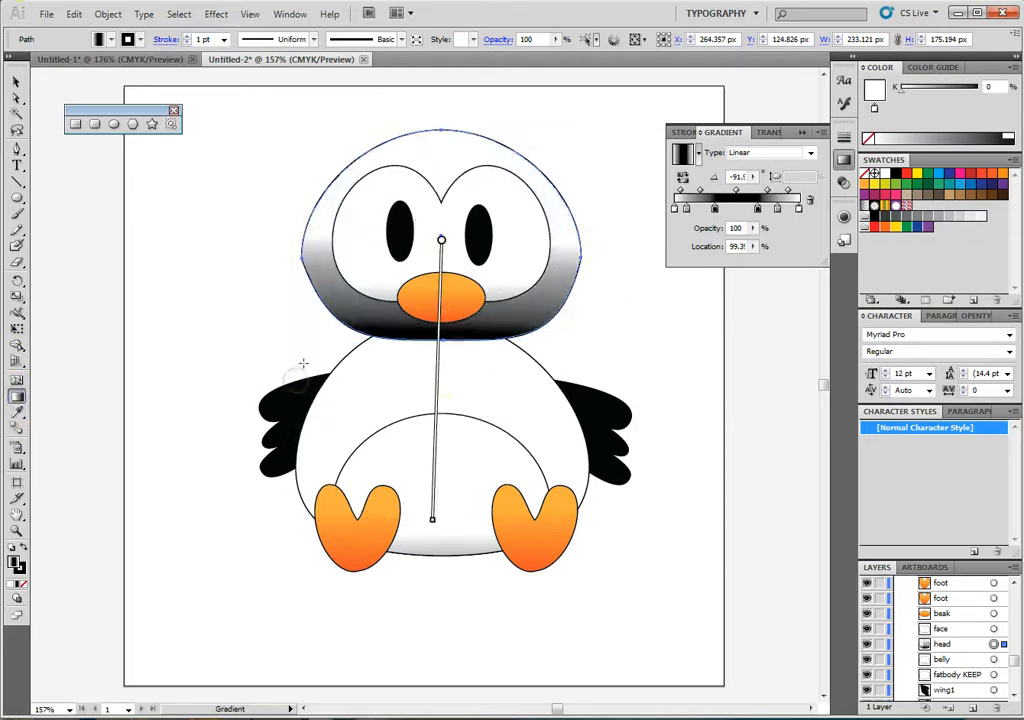
mouse_move(434, 366)
left_mouse_down()
mouse_move(448, 325)
mouse_move(446, 227)
left_mouse_up()
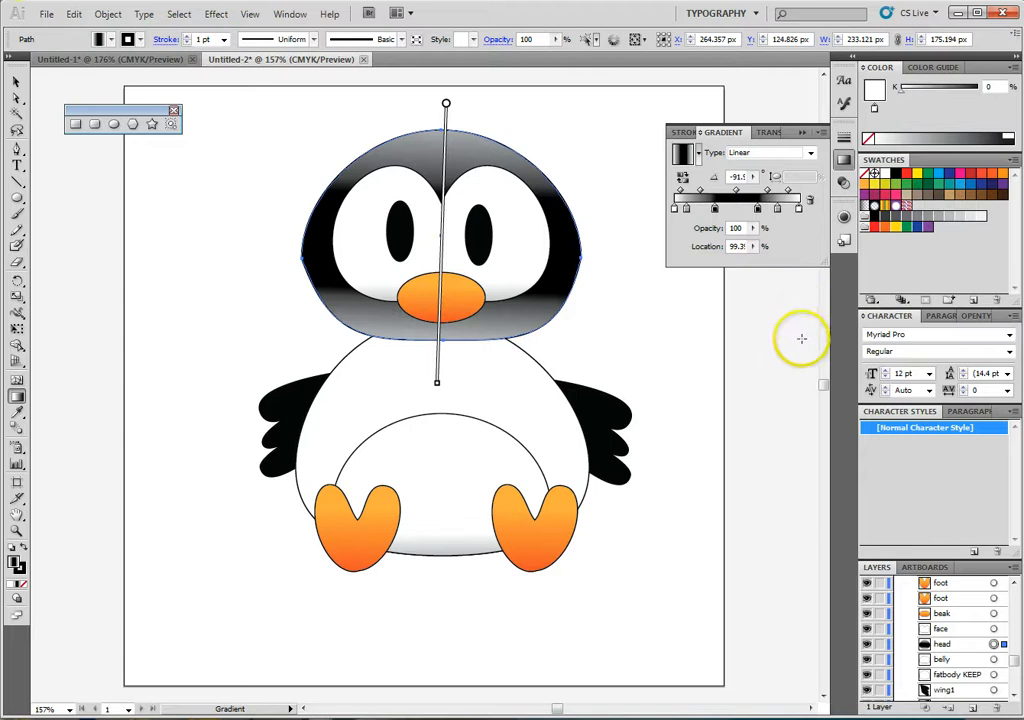
- Save the head's black and grey gradient appearance as a new graphic style
left_click(288, 15)
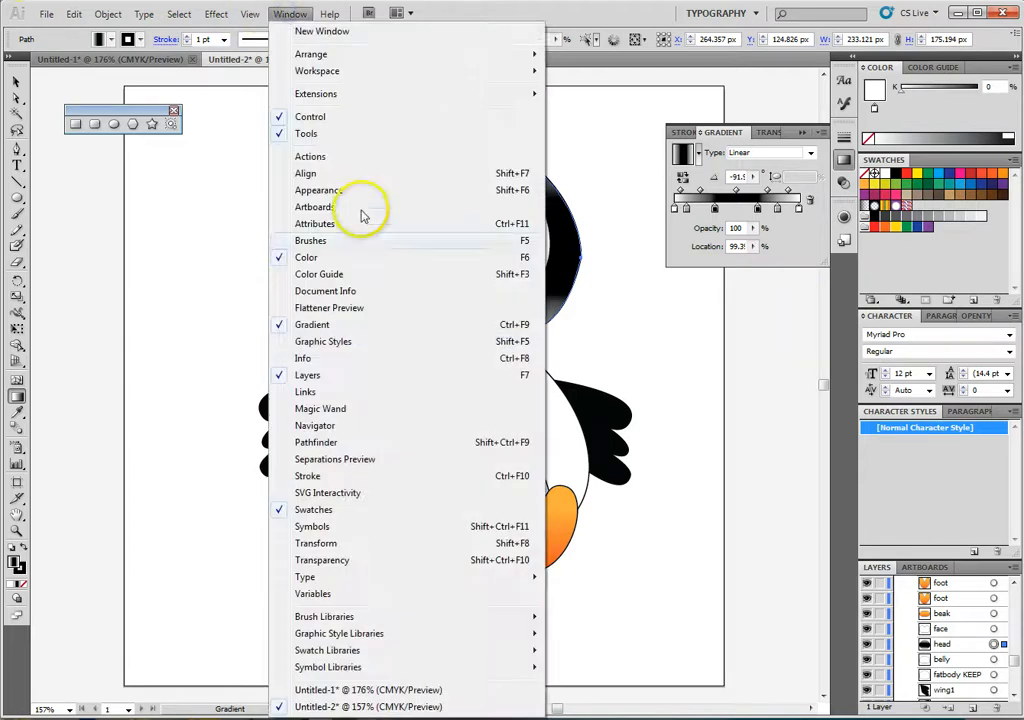
left_click(362, 340)
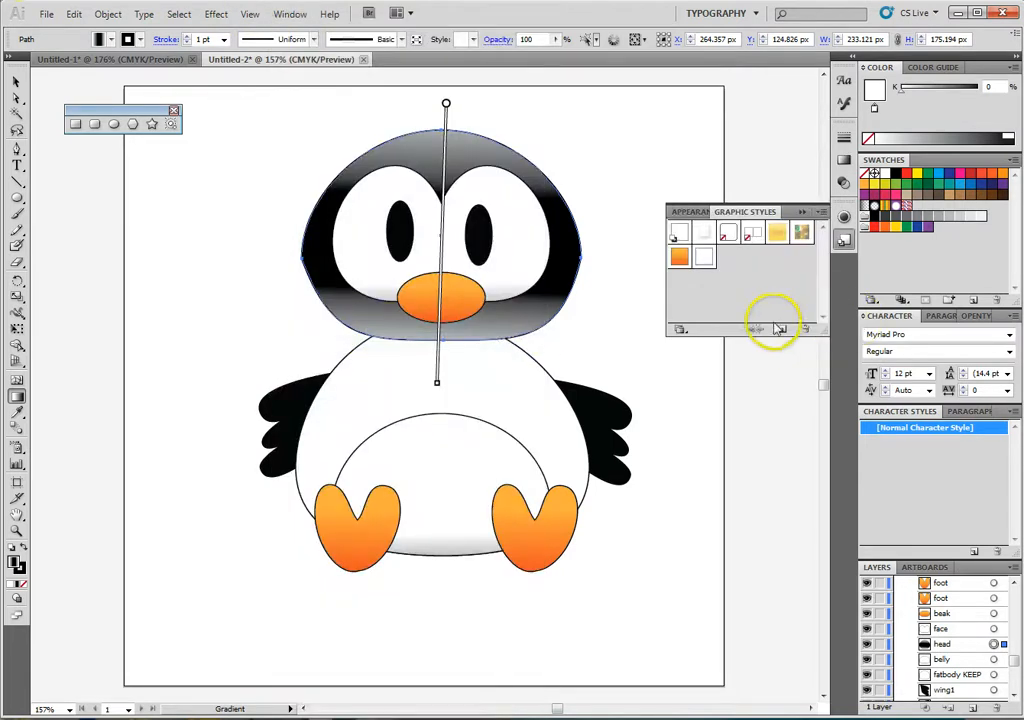
left_click(784, 331)
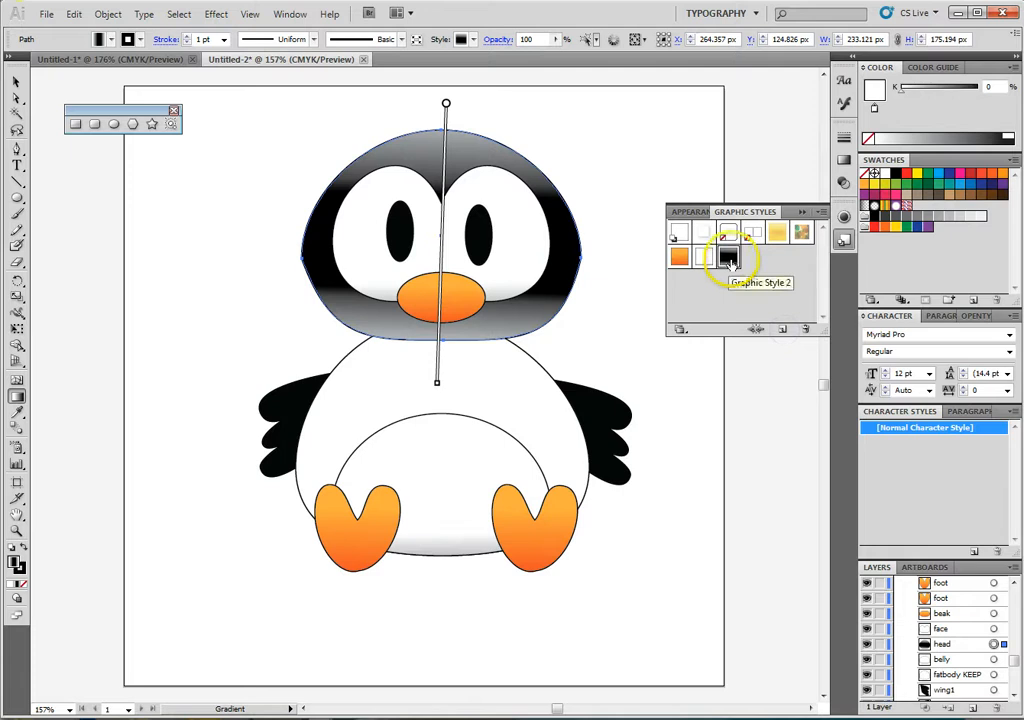
- Apply the head's black gradient graphic style to the penguin's body behind the belly, and deselect it
left_click(20, 80)
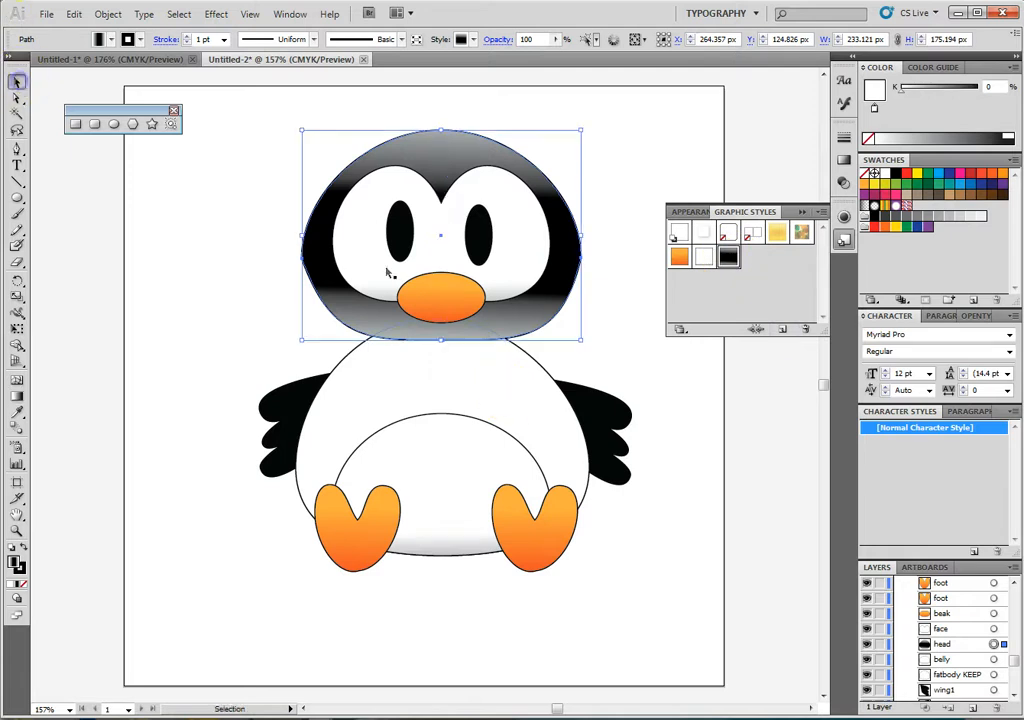
left_click(532, 418)
left_click(727, 258)
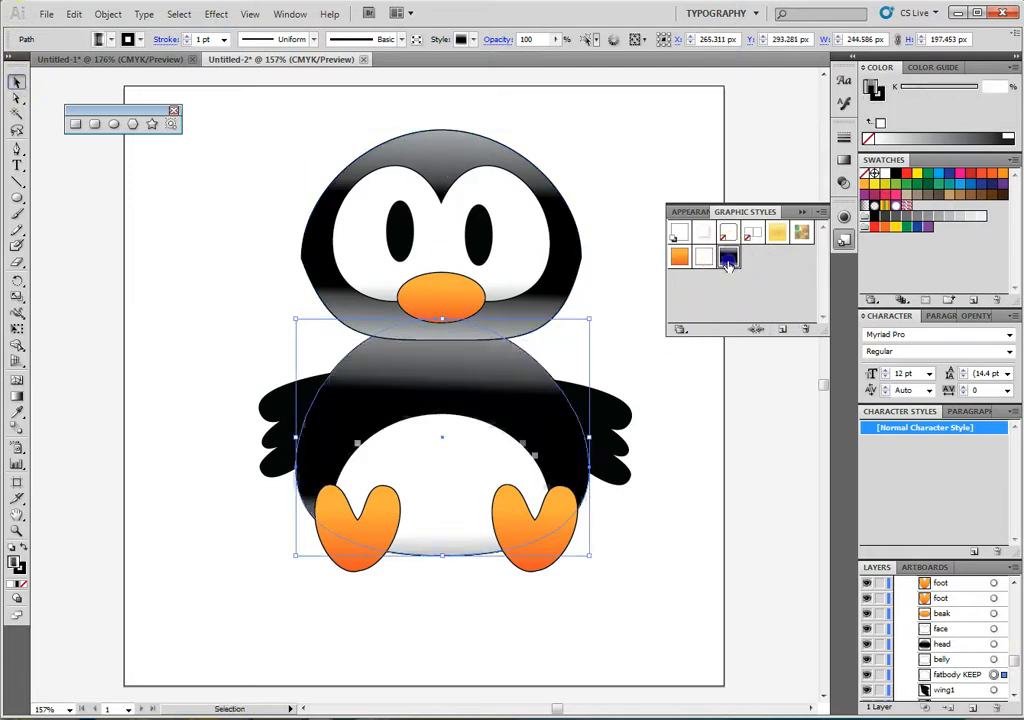
left_click(652, 366)
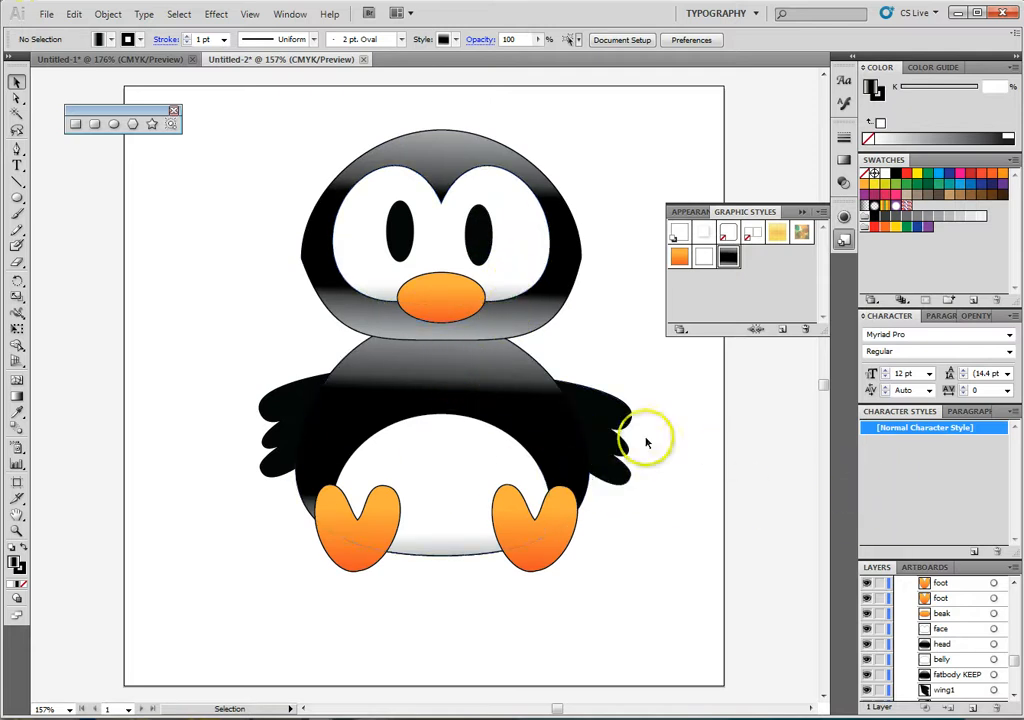
- Set the stroke weight of both feet and the beak to 2 pt
left_click(375, 572)
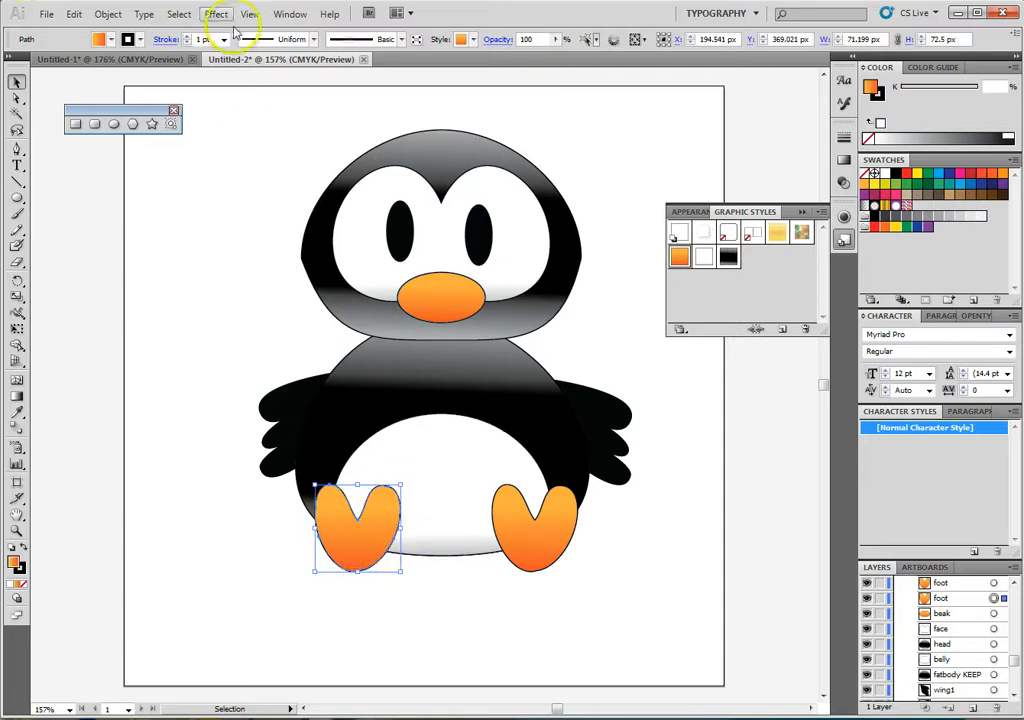
left_click(186, 37)
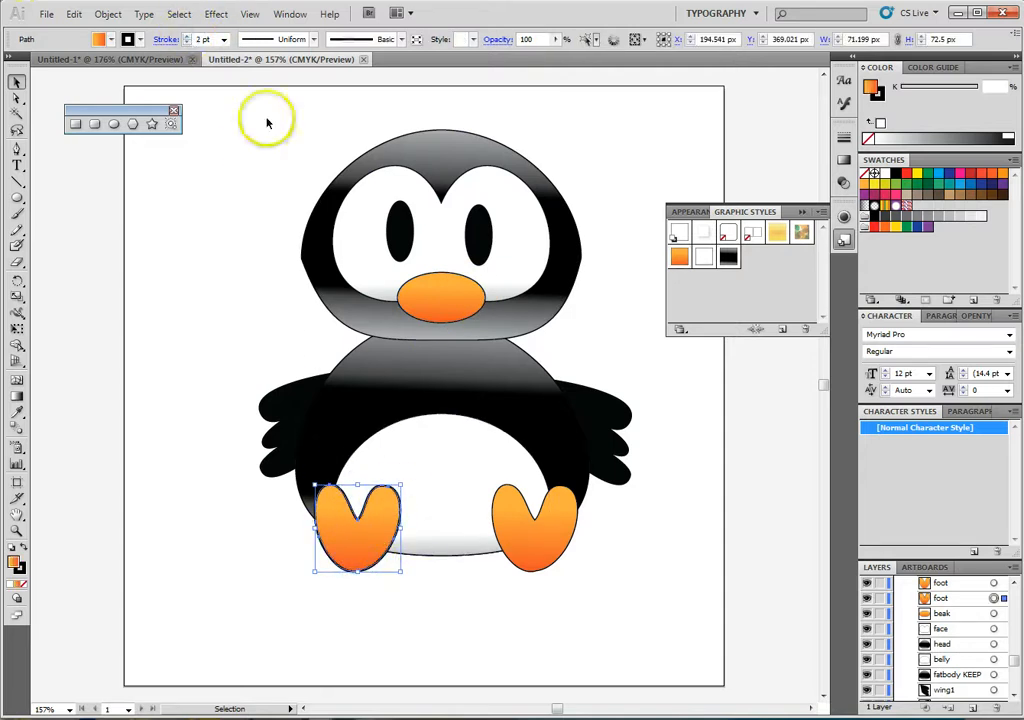
left_click(532, 567)
left_click(188, 37)
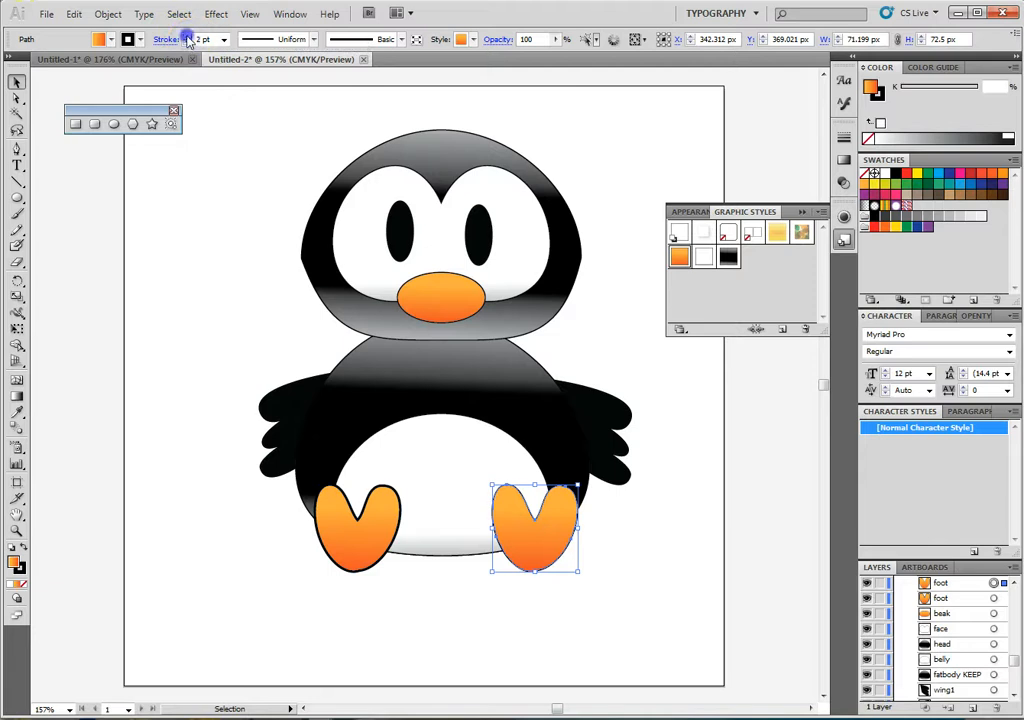
left_click(441, 276)
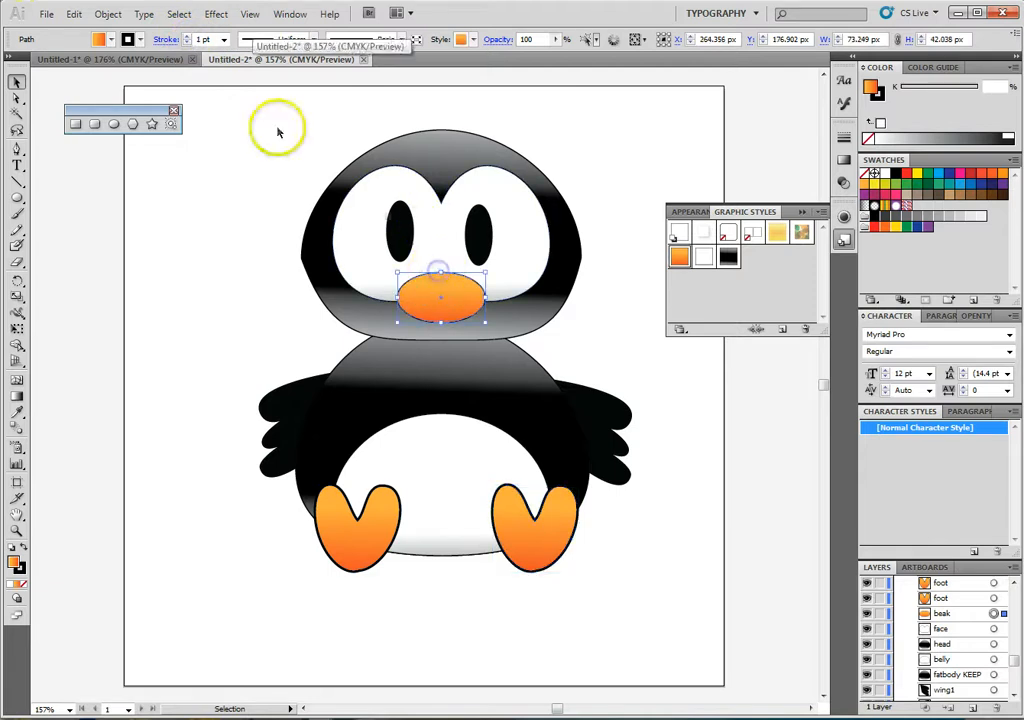
left_click(188, 37)
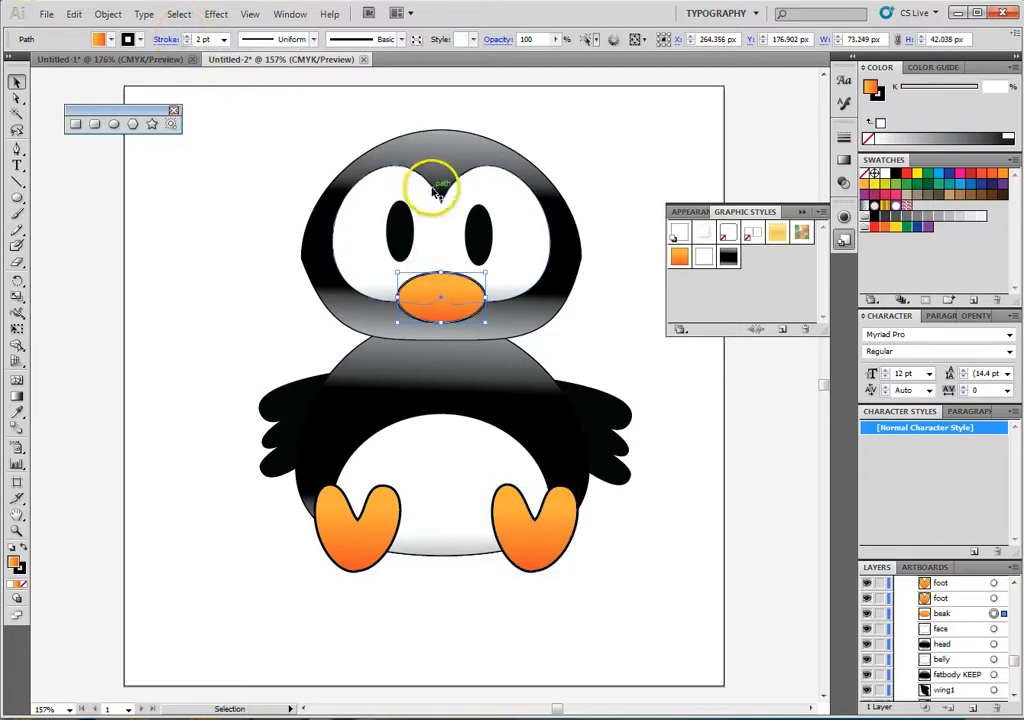
- Thicken the outlines of the face, head and belly to a 2 pt stroke, leaving nothing selected
left_click(430, 180)
left_click(440, 132)
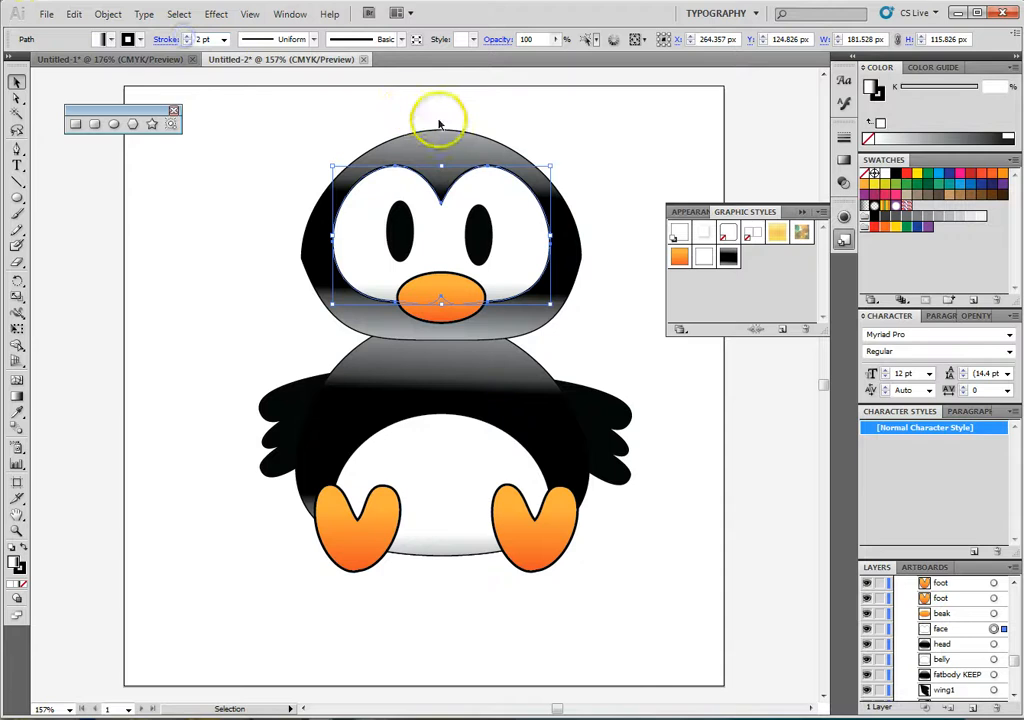
left_click(188, 37)
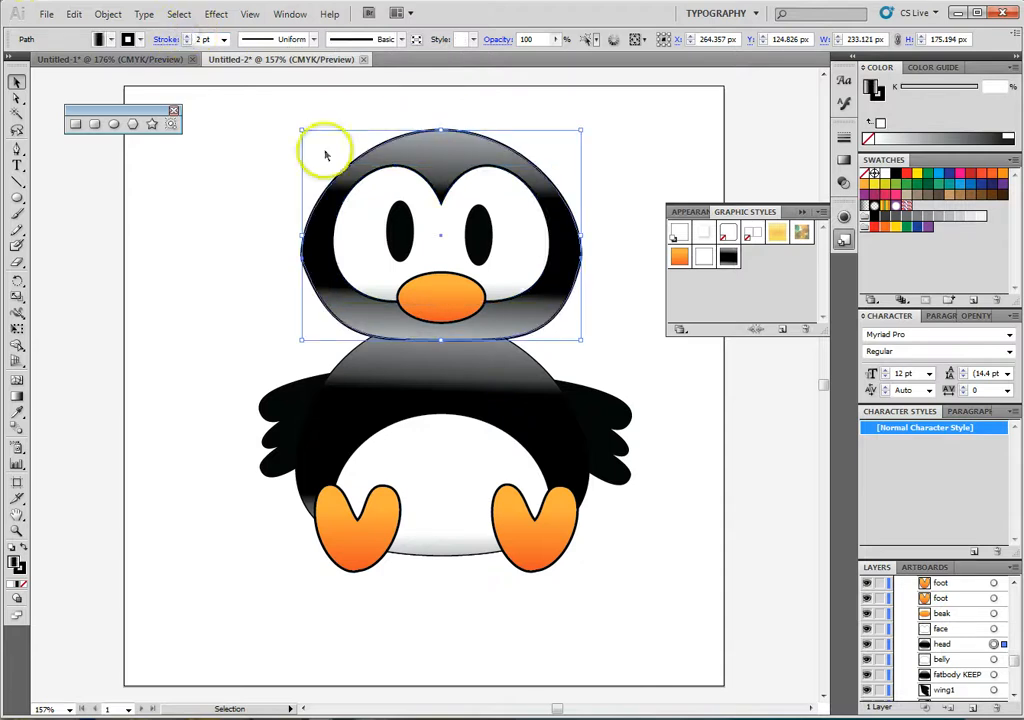
left_click(627, 346)
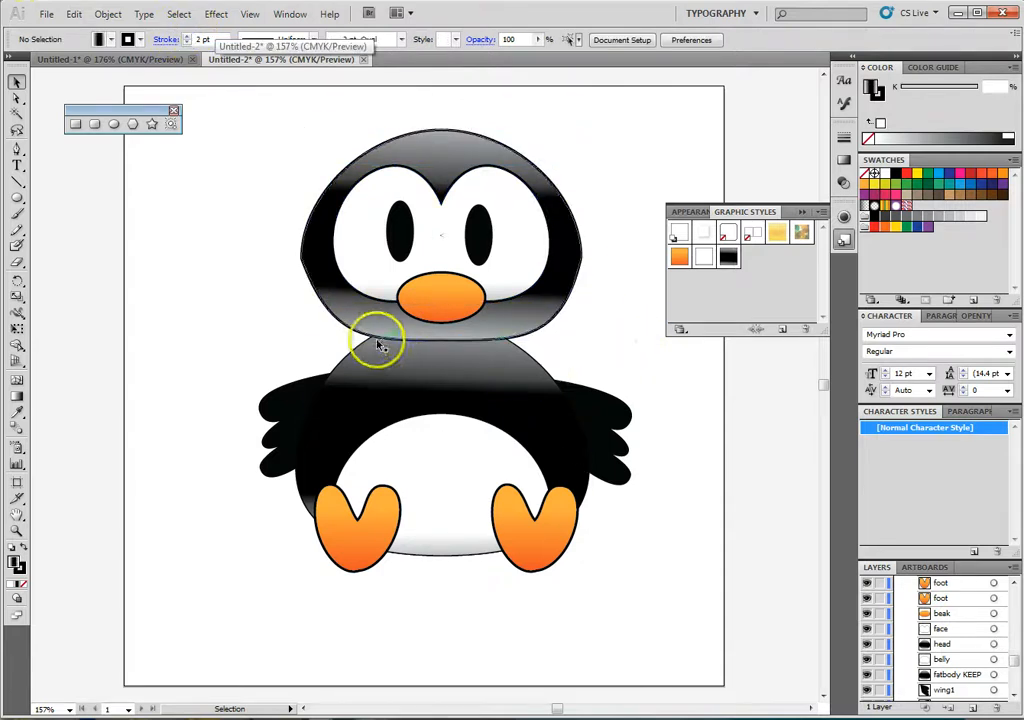
left_click(478, 556)
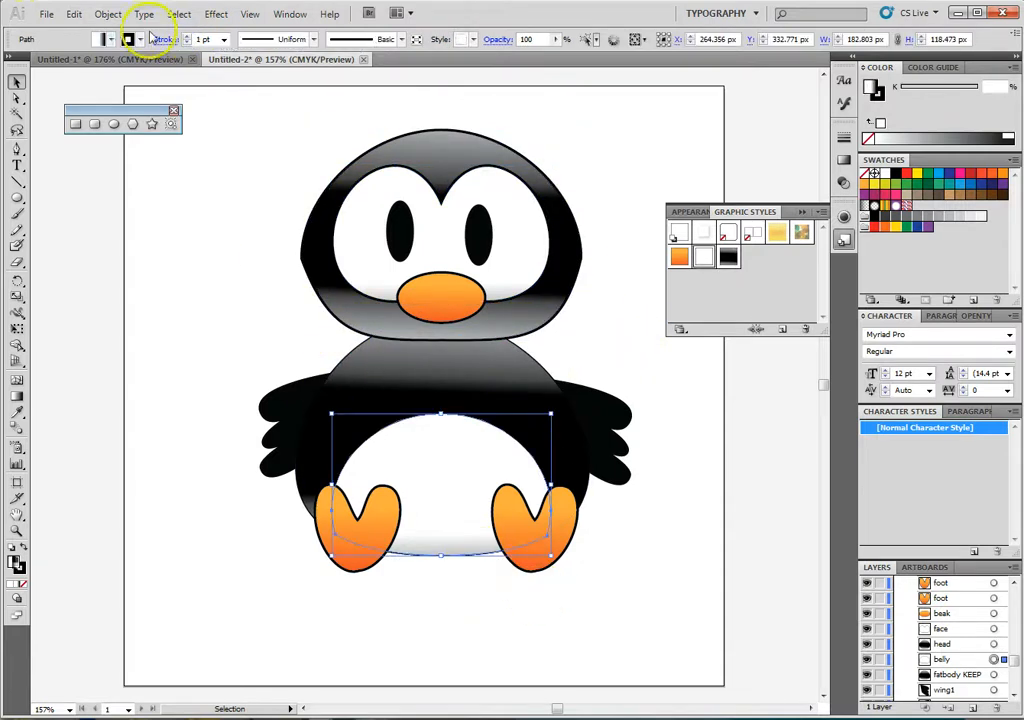
left_click(224, 229)
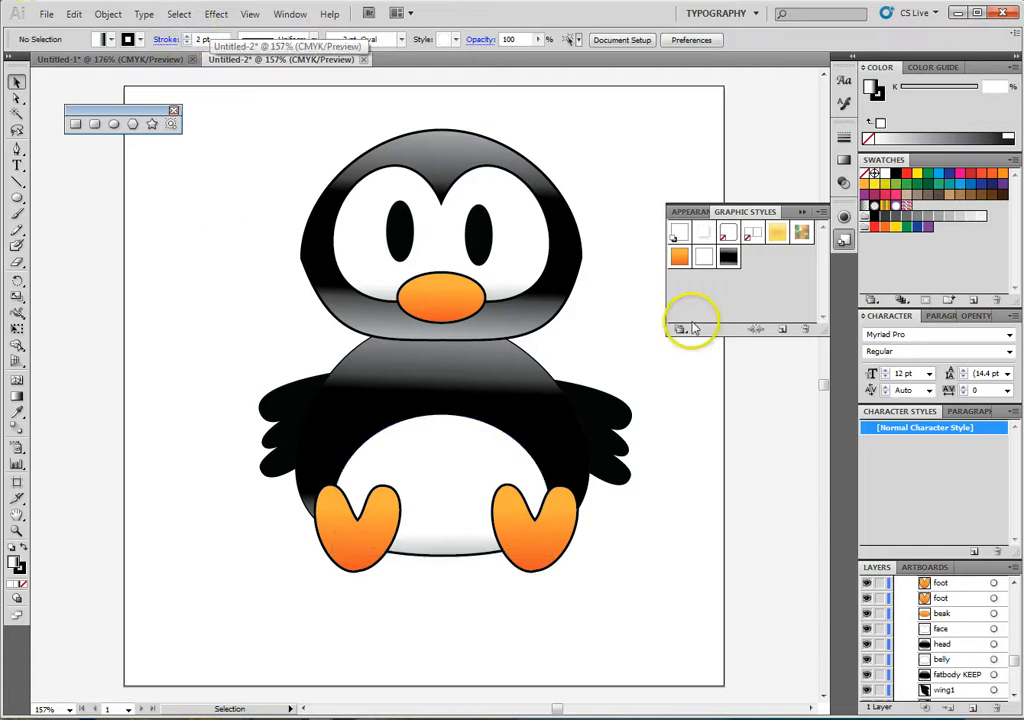